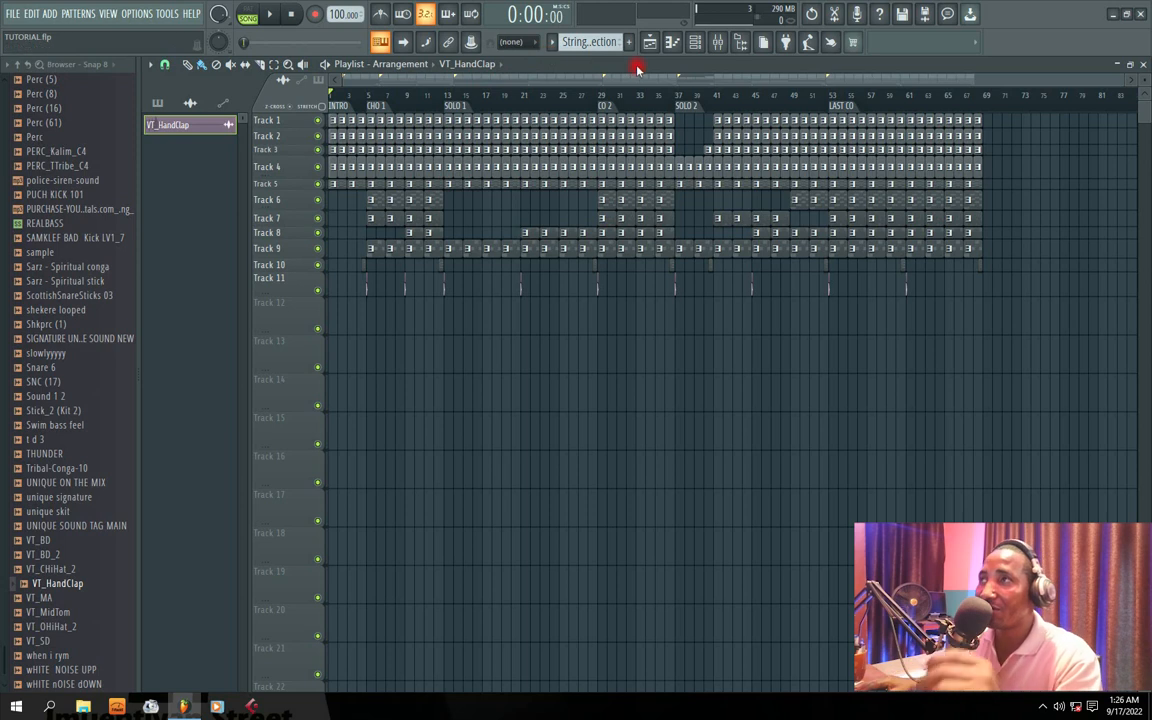
Step: Play the arrangement from the start and compact the track heights in the playlist, then stop playback
double_click(638, 65)
double_click(988, 90)
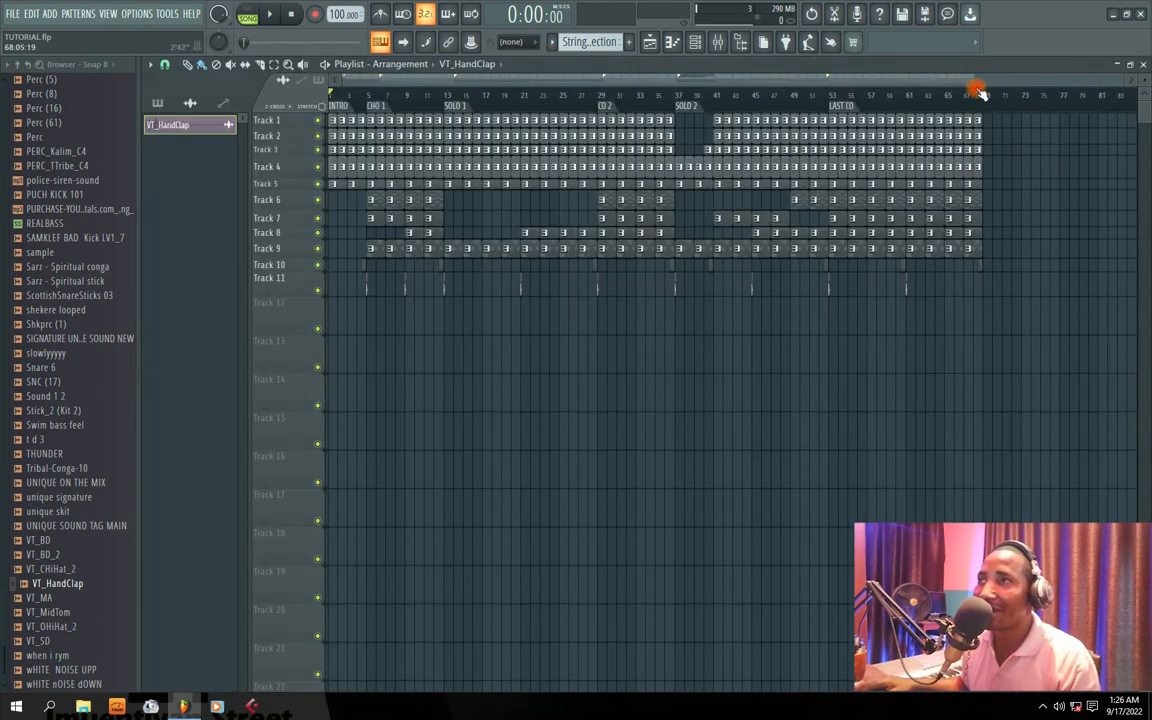
key("space")
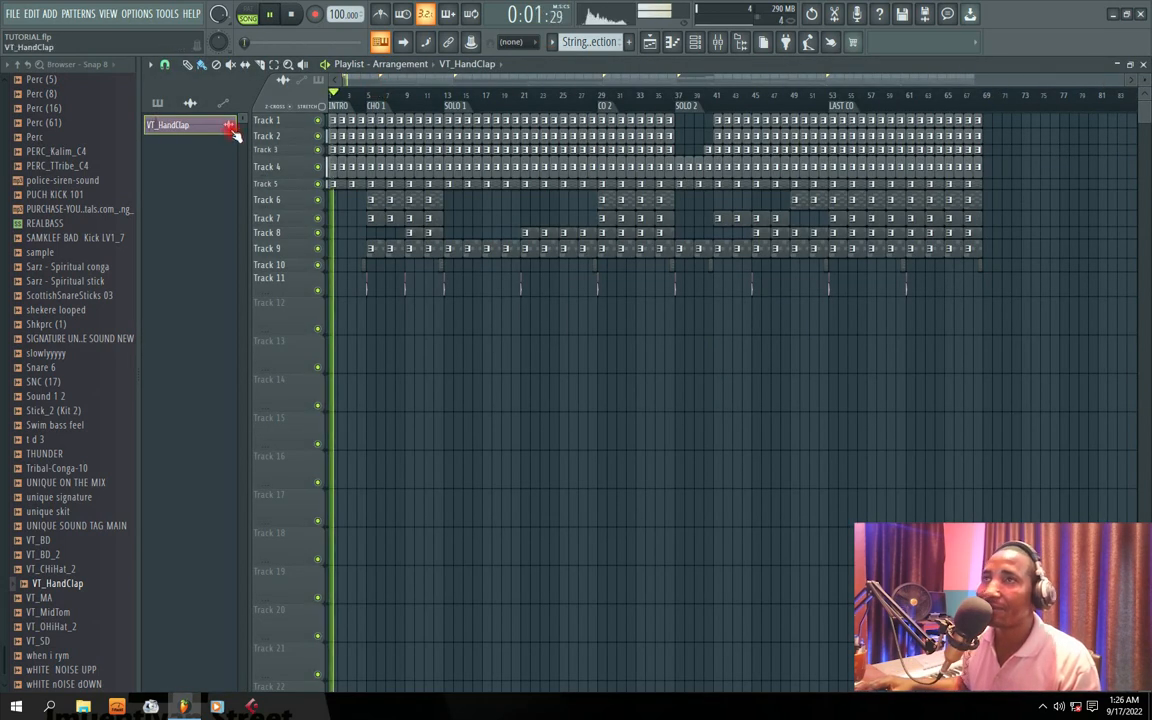
left_click_drag(281, 177, 283, 237)
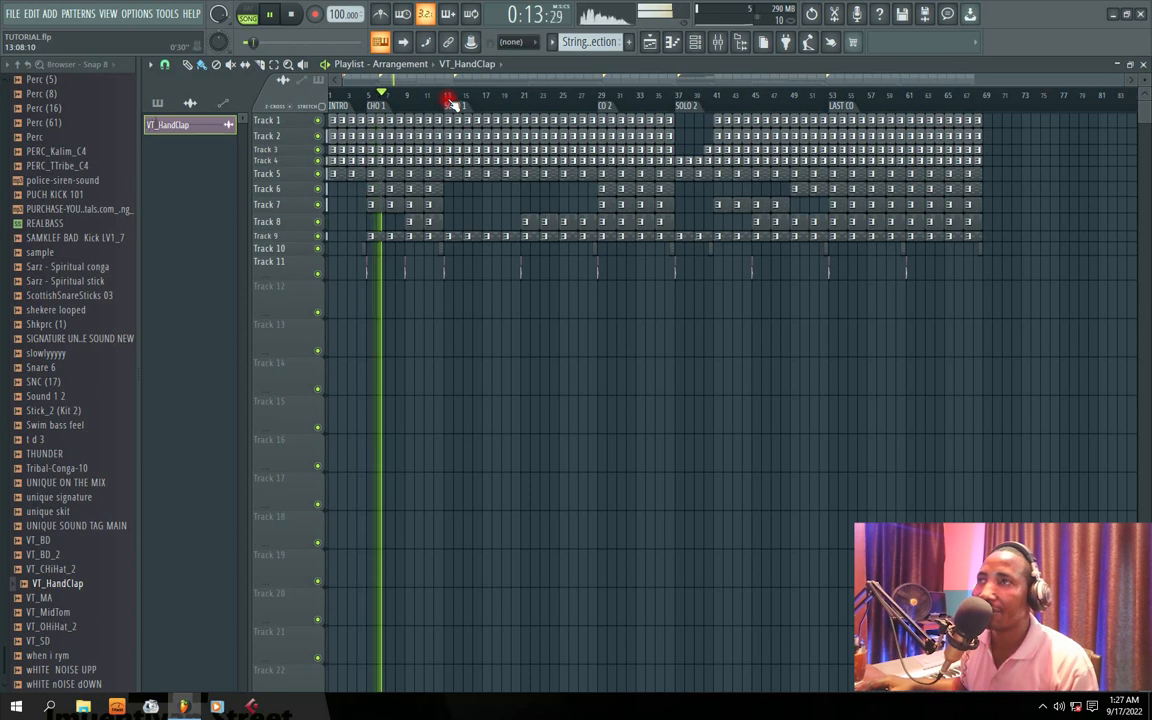
key("space")
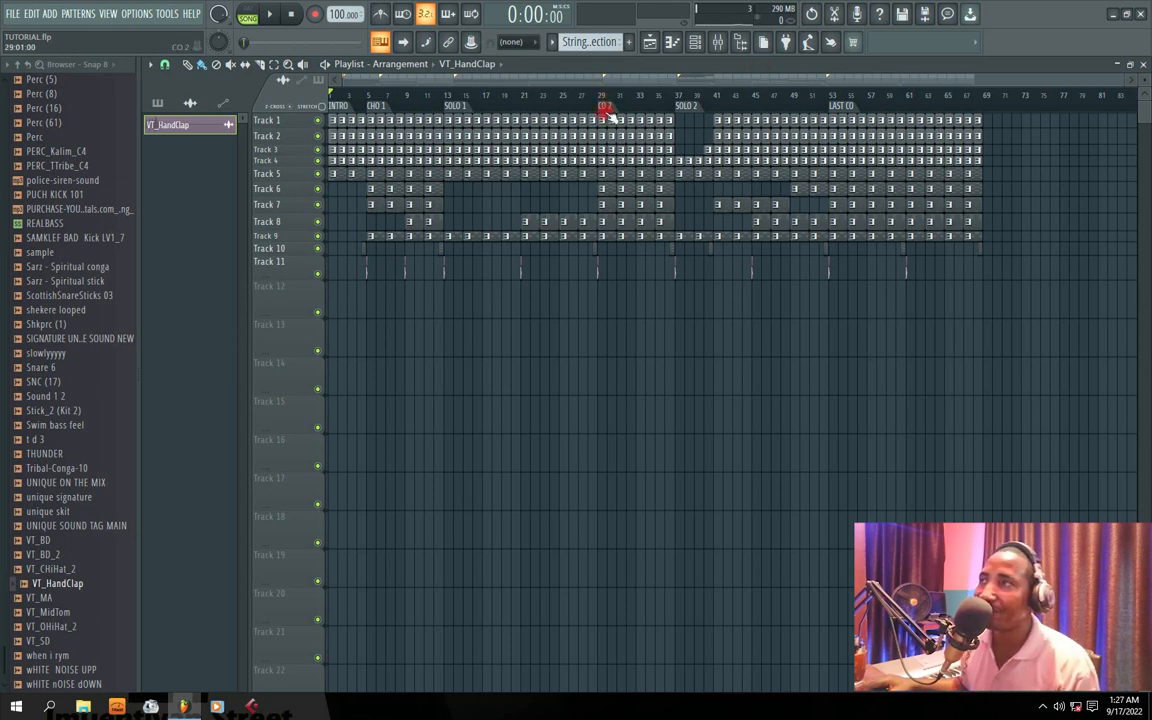
Step: Select the CO 2 section, bars 29 to 37, as the playback range in the playlist and preview it
left_click_drag(603, 106, 676, 106)
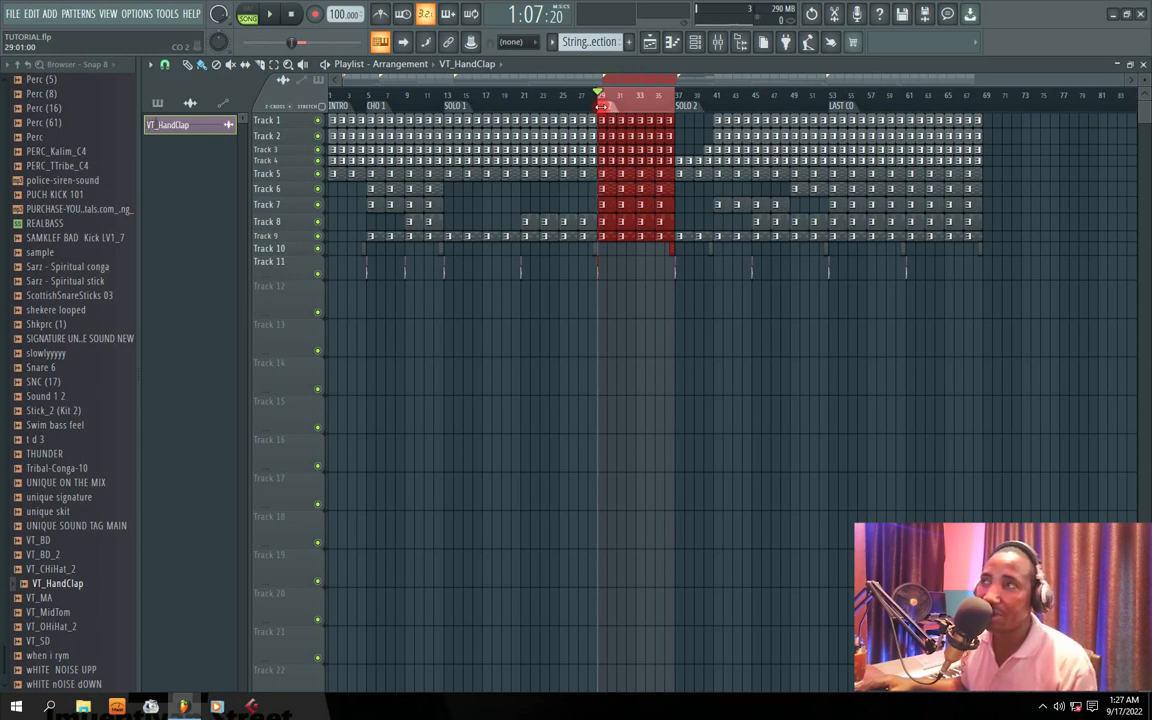
double_click(604, 105)
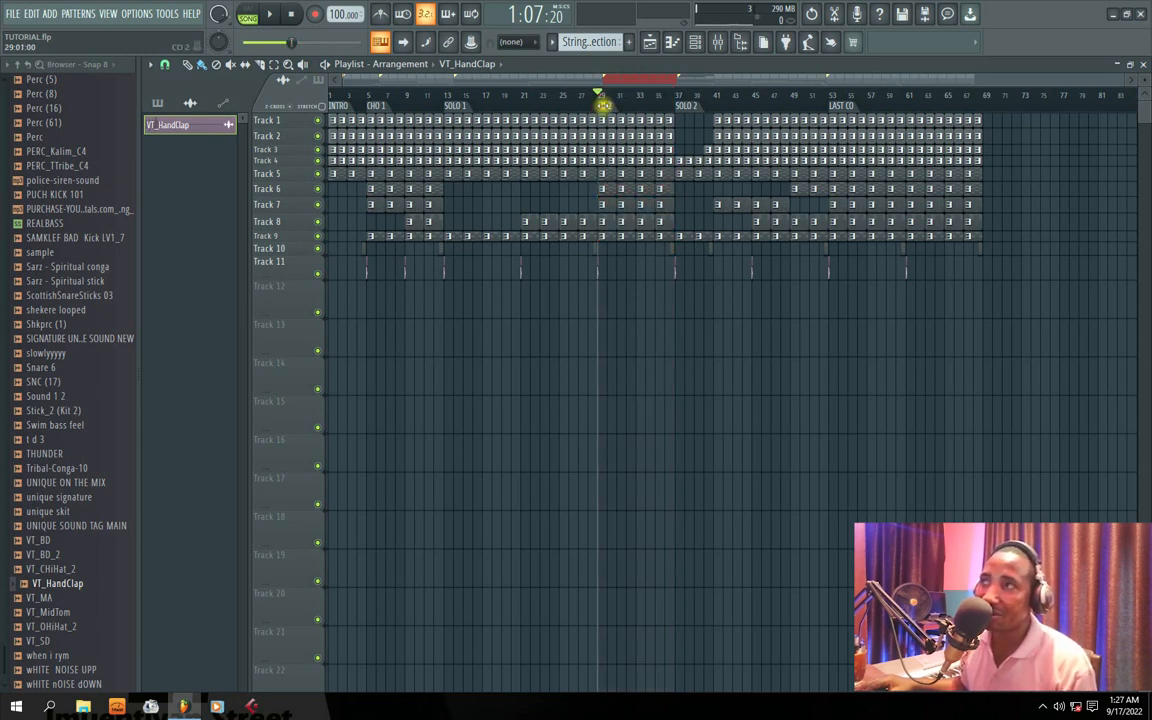
double_click(606, 105)
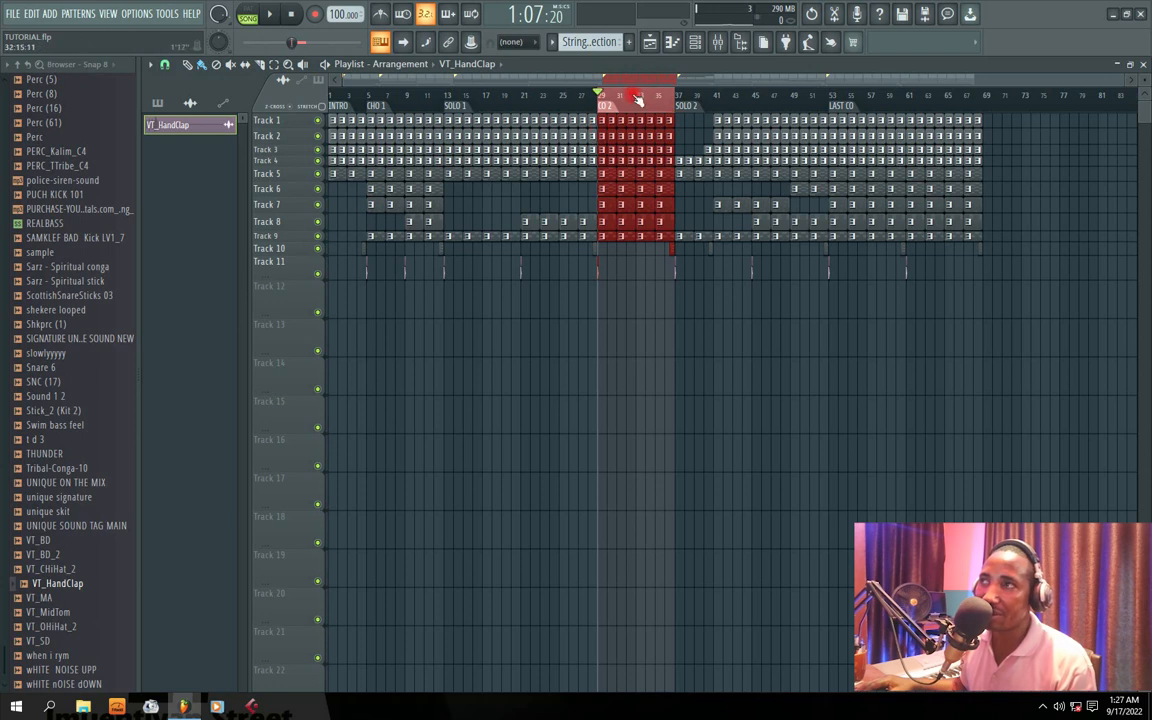
key("space")
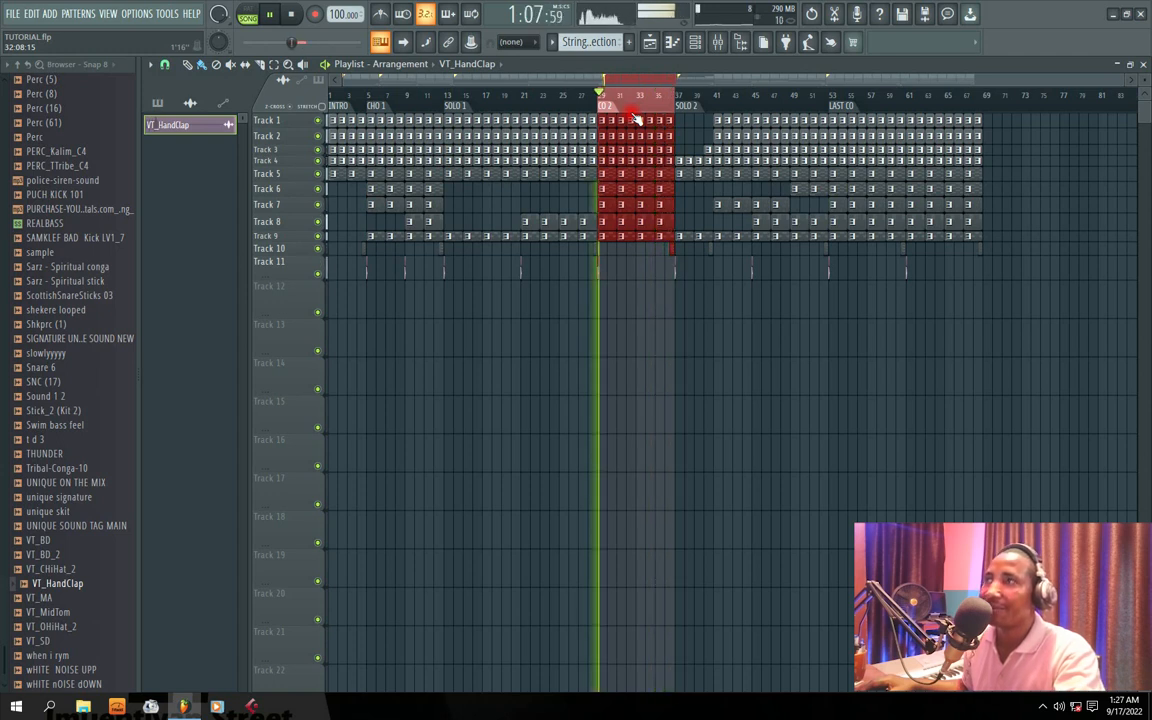
key("space")
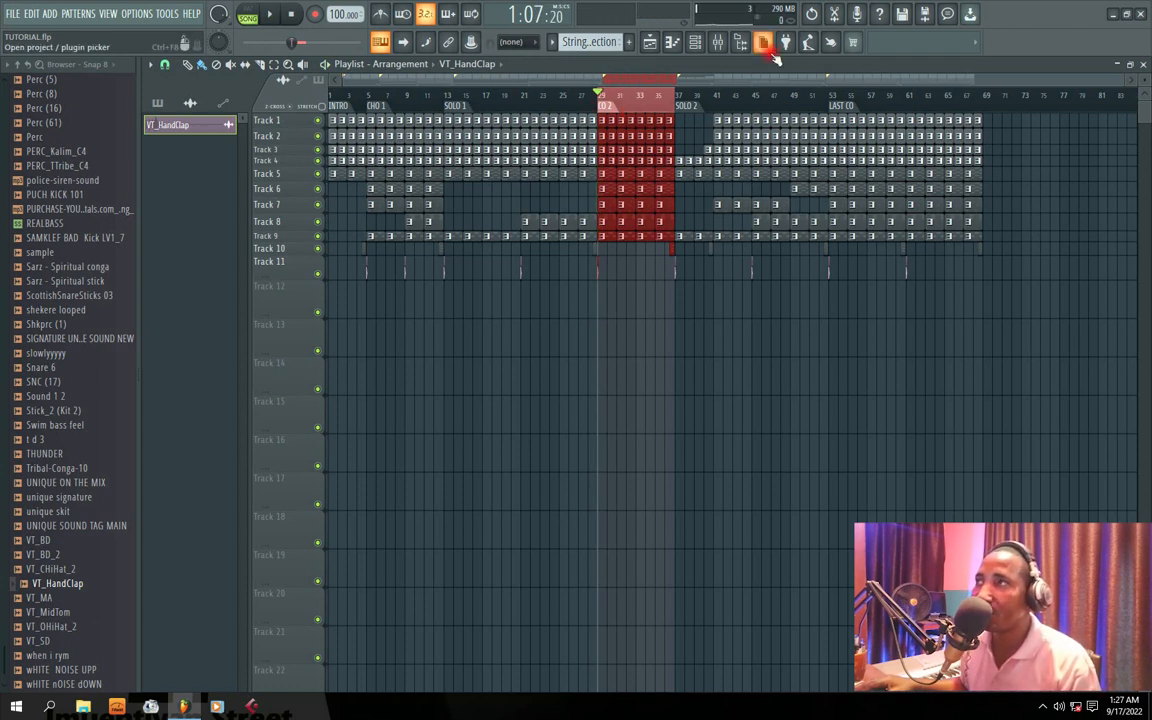
Step: Shrink the playlist to a floating window and reposition the Channel rack beside it
double_click(924, 66)
left_click_drag(969, 91, 1038, 99)
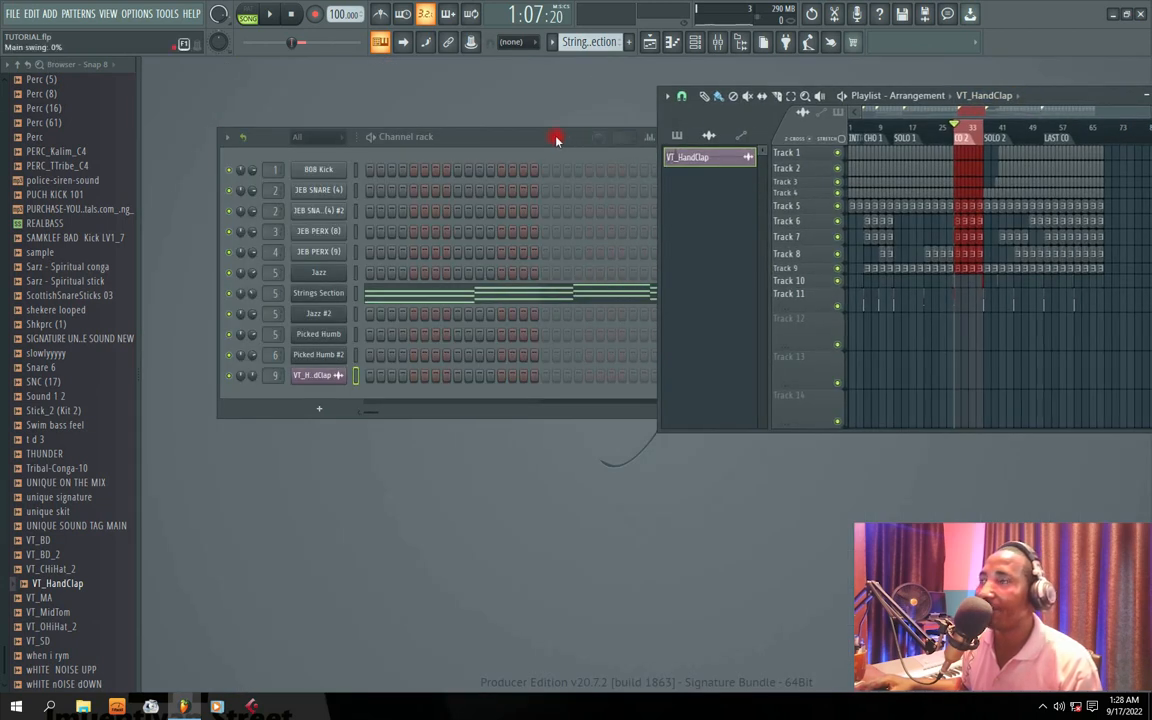
left_click_drag(556, 141, 509, 131)
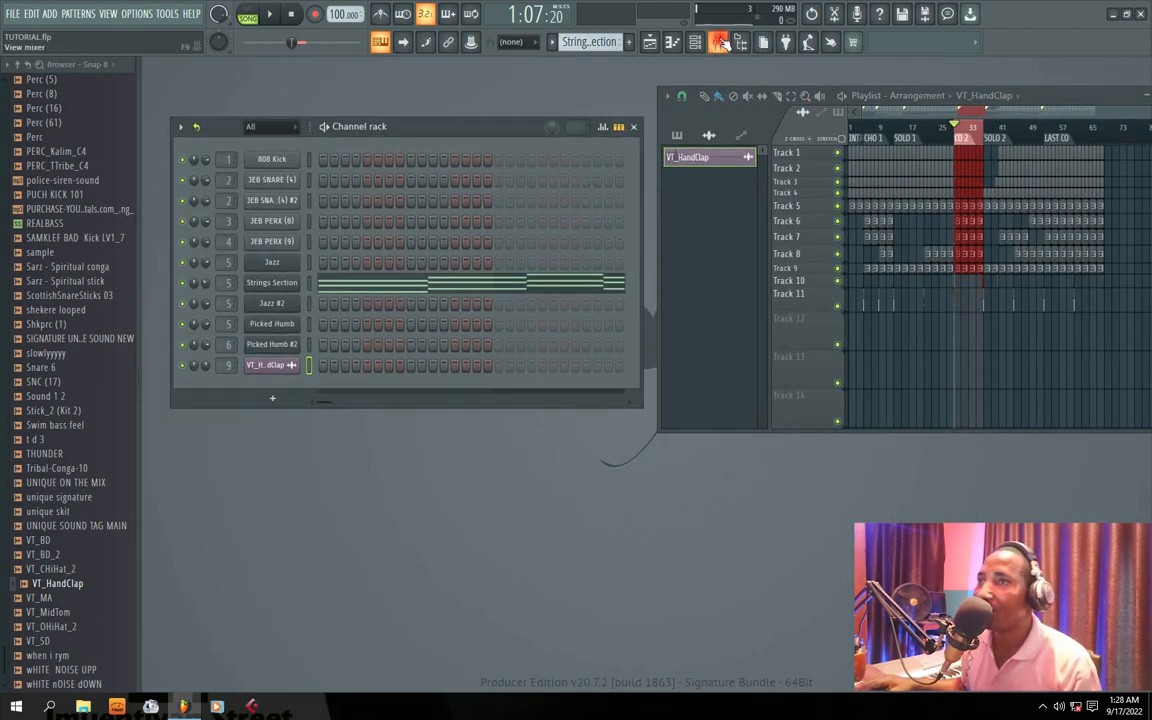
left_click_drag(414, 123, 502, 136)
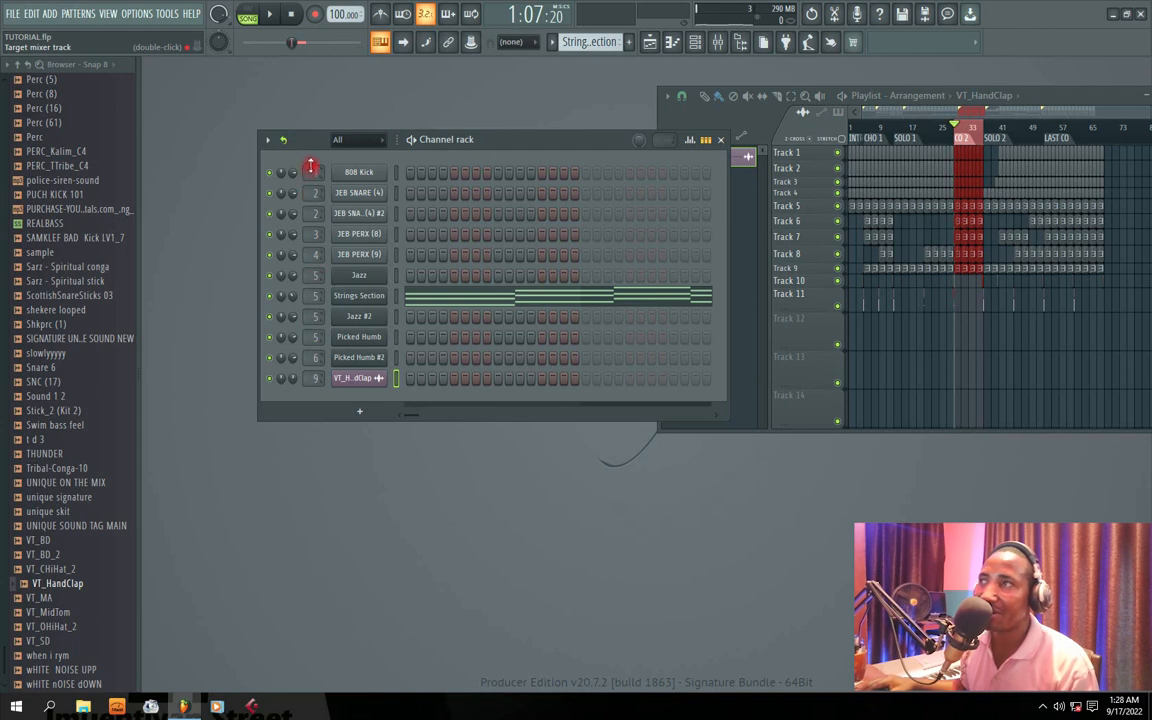
Step: Open the mixer and place it over the Channel rack, briefly playing the selected section
left_click(717, 41)
left_click_drag(558, 258, 533, 201)
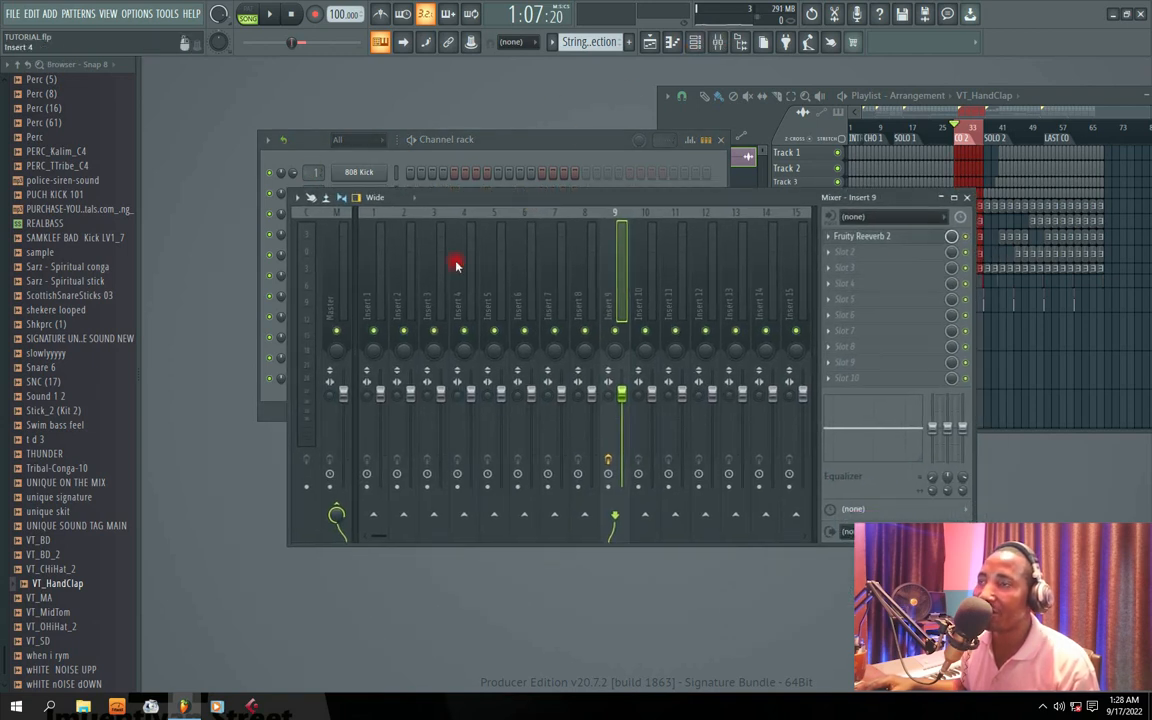
key("space")
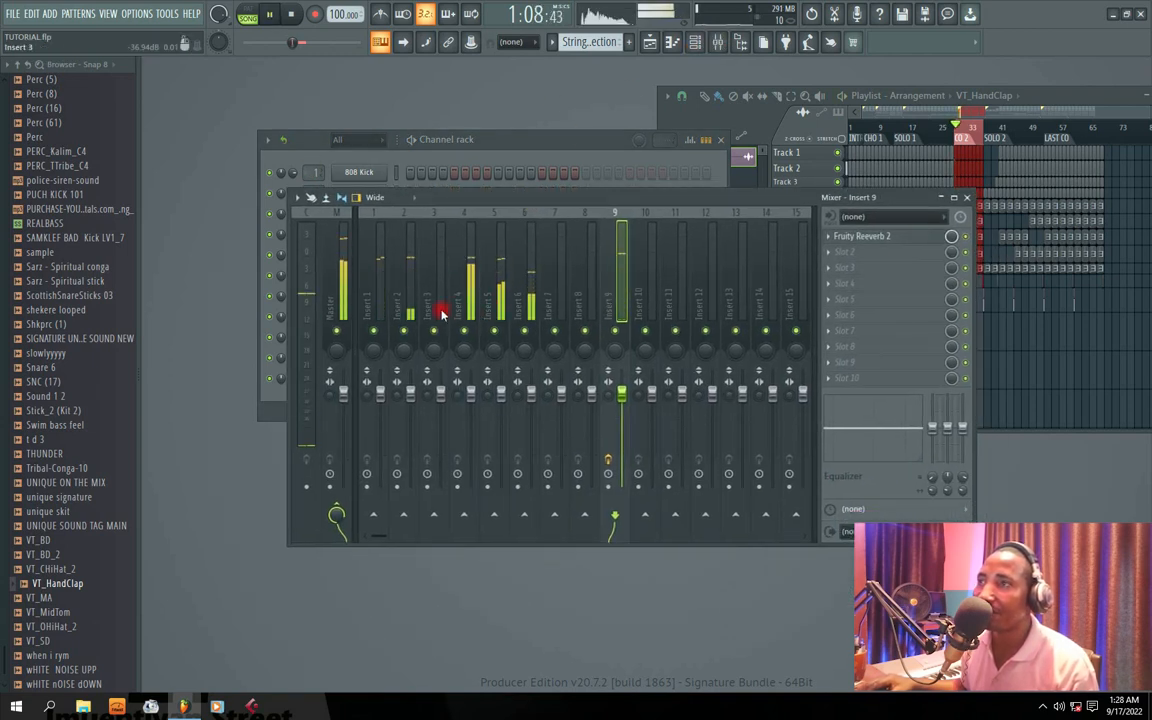
left_click(474, 142)
left_click(768, 198)
left_click_drag(706, 208, 673, 136)
key("space")
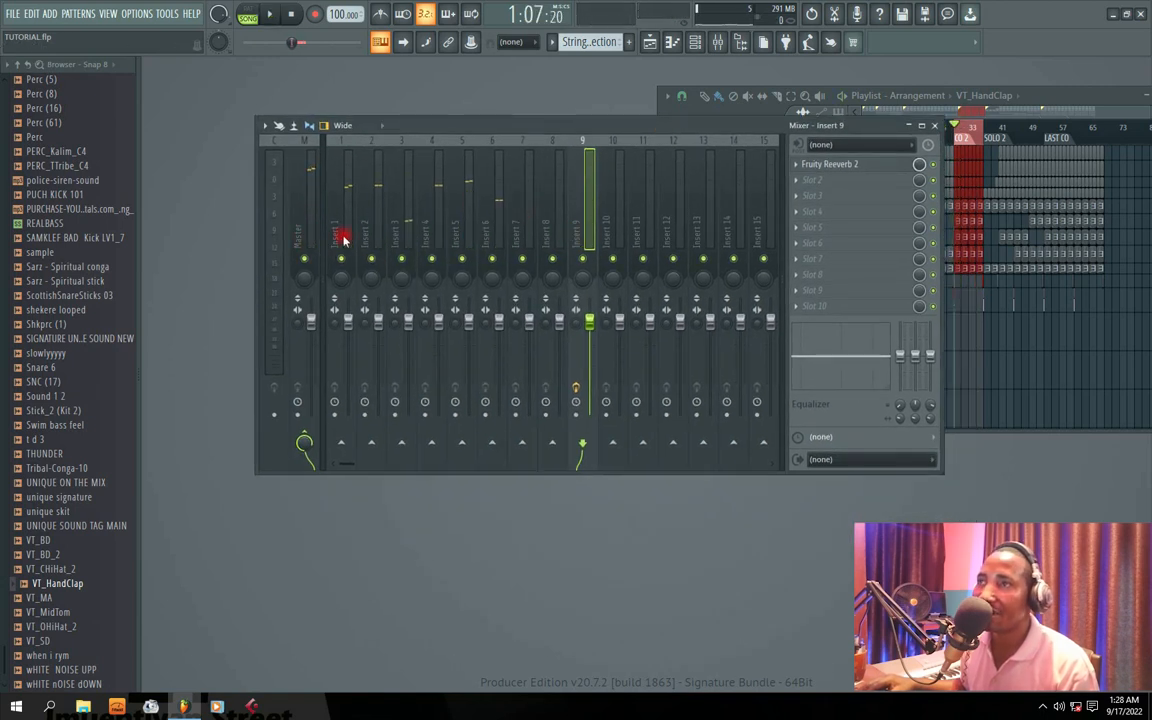
Step: Play the CO 2 section again to watch the level meters of the mixer inserts
key("space")
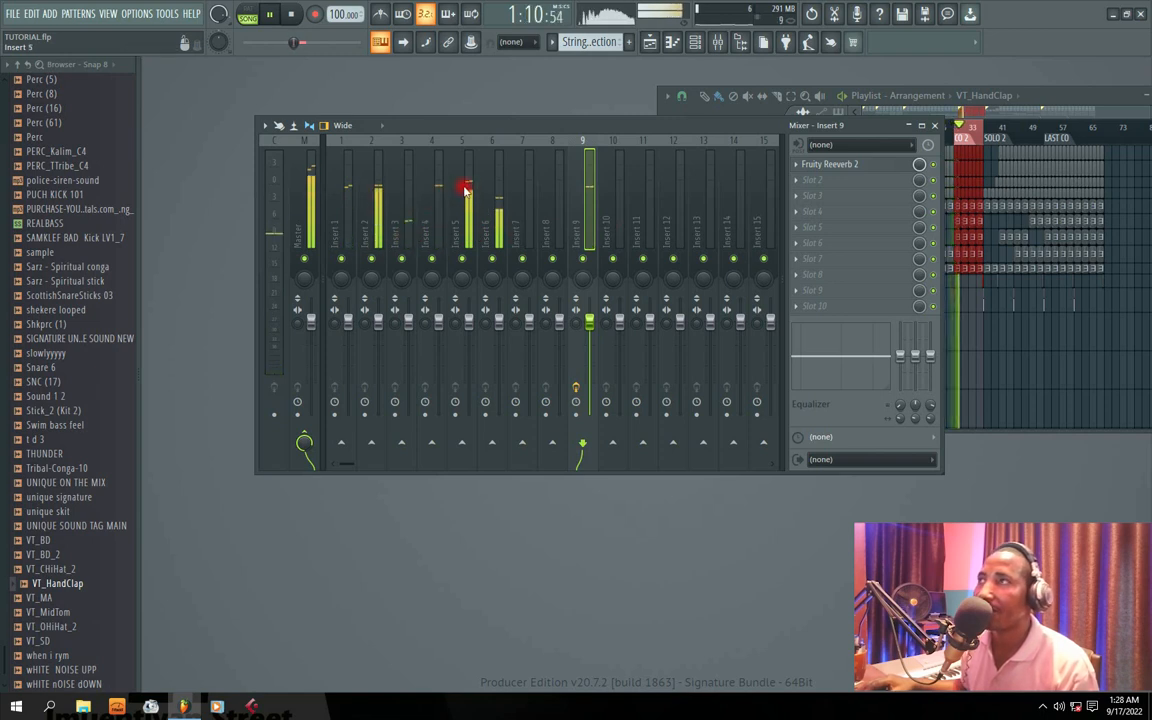
left_click_drag(465, 126, 478, 142)
key("space")
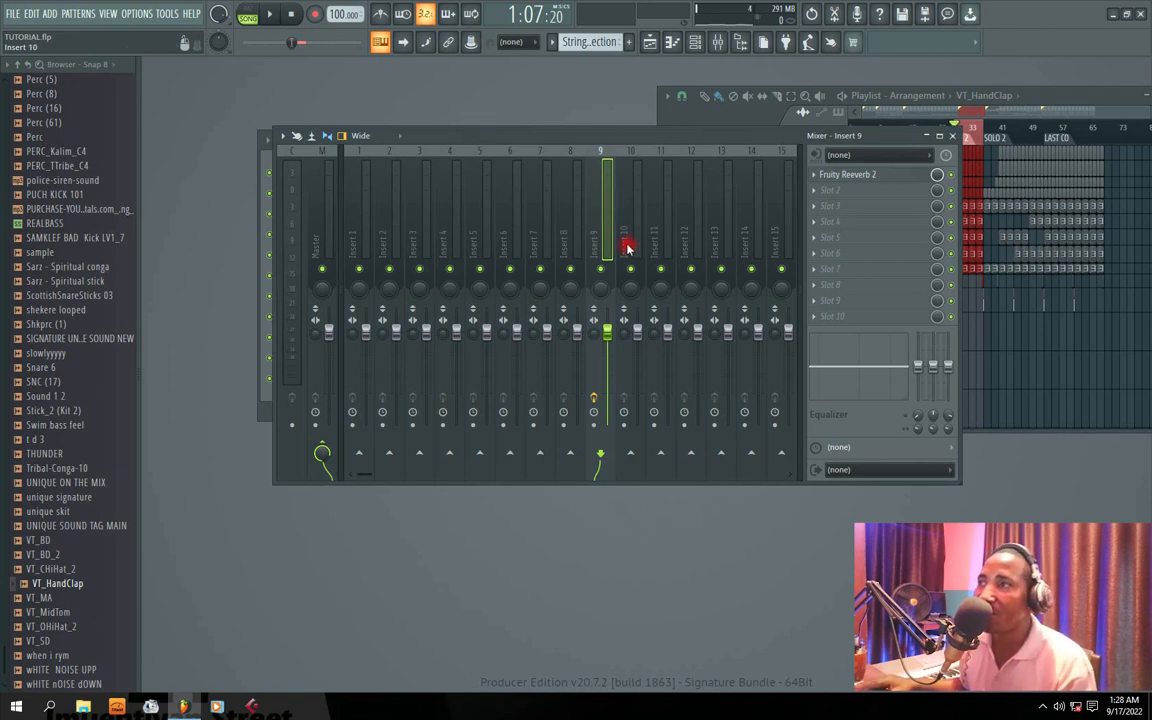
key("space")
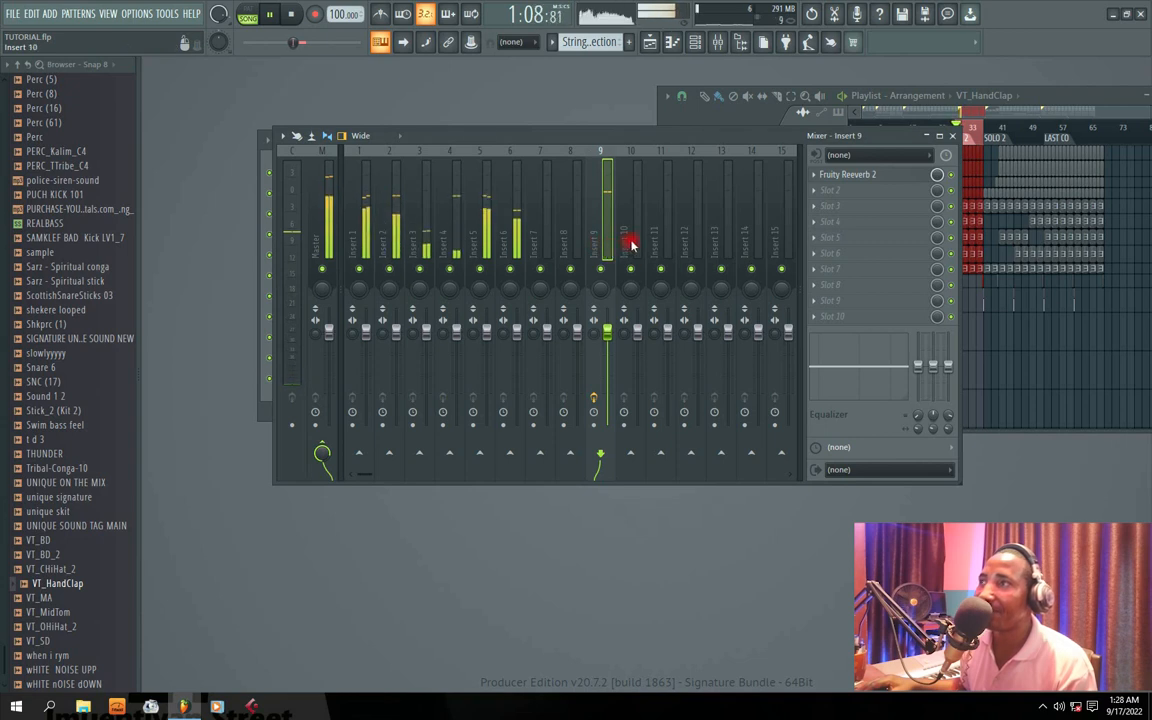
key("space")
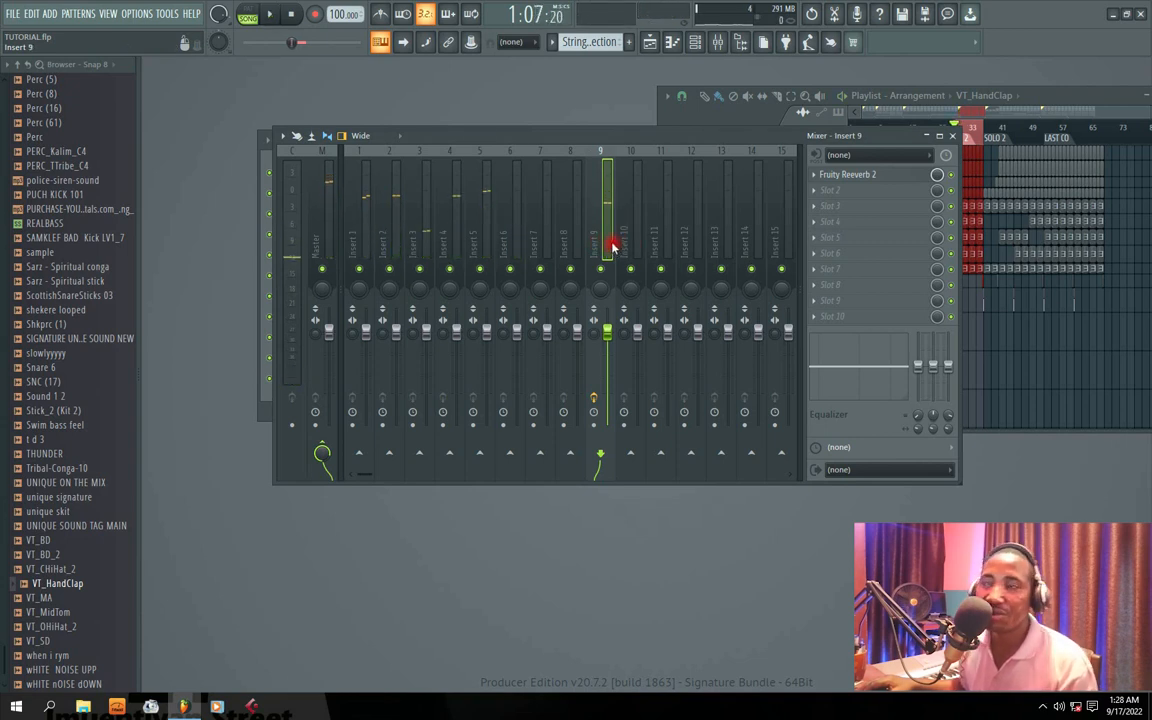
Step: Select mixer Inserts 1 to 10 and lower all their volume faders together to zero
left_click_drag(628, 250, 460, 246)
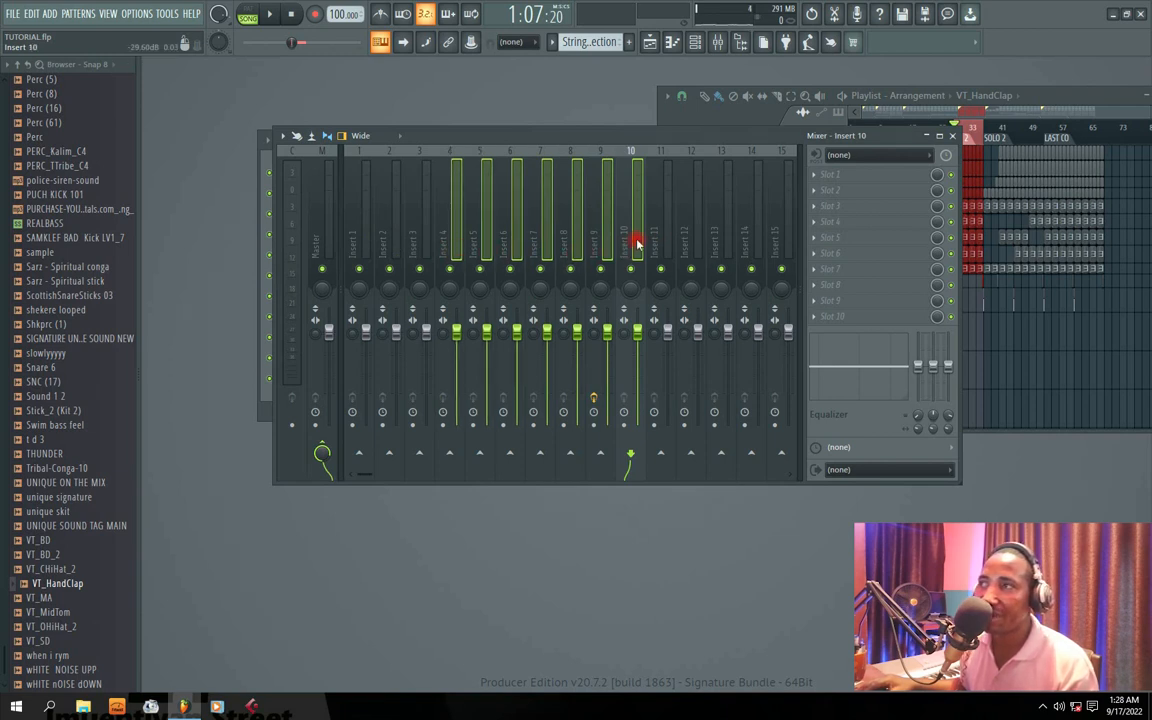
left_click_drag(637, 242, 362, 236)
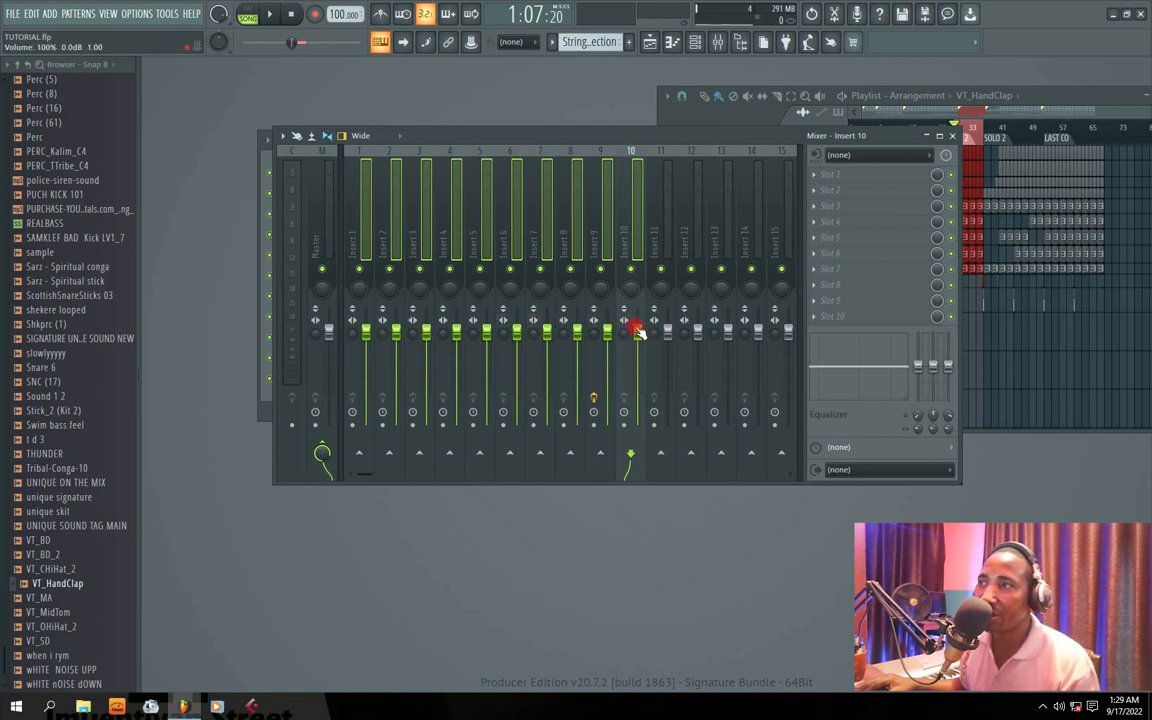
left_click_drag(638, 333, 638, 425)
left_click_drag(494, 140, 550, 147)
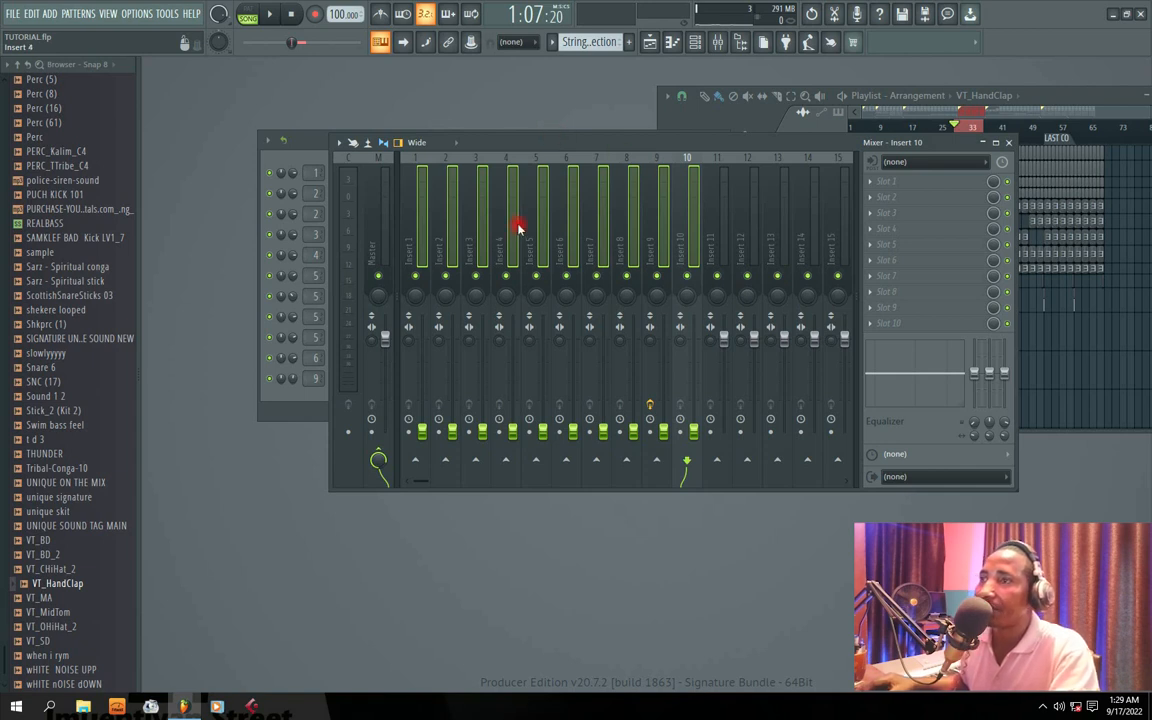
Step: With the CO 2 section playing, raise only Insert 1's volume fader to about 66%
left_click(417, 244)
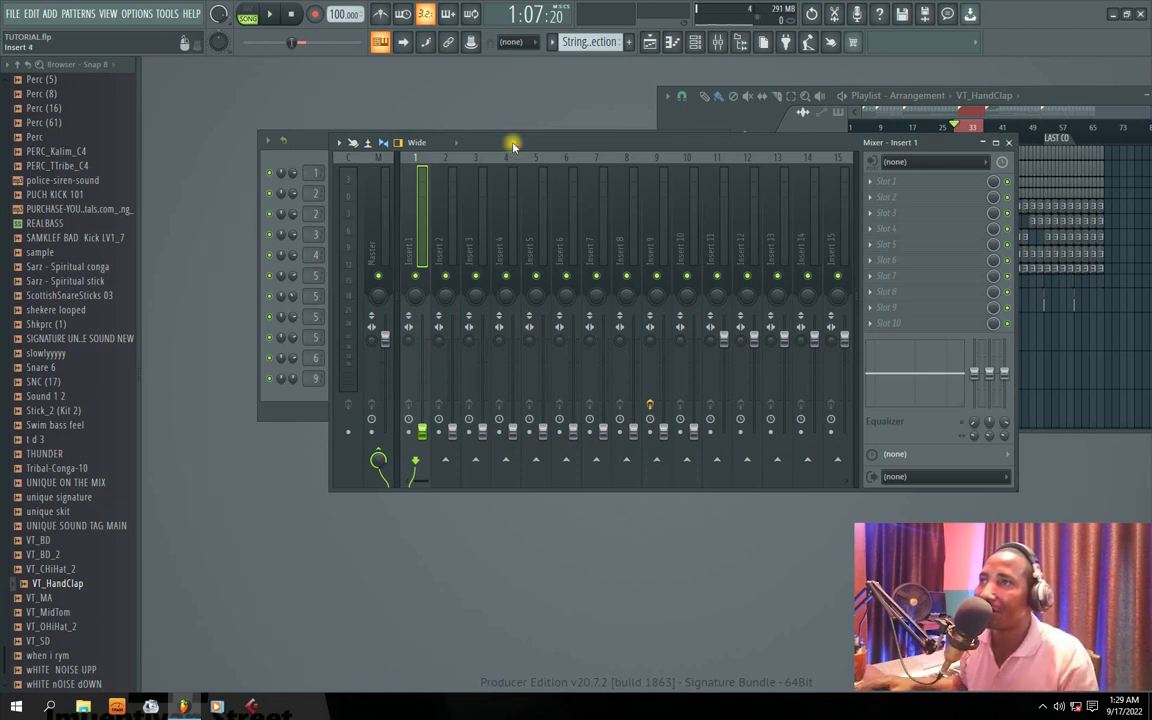
key("space")
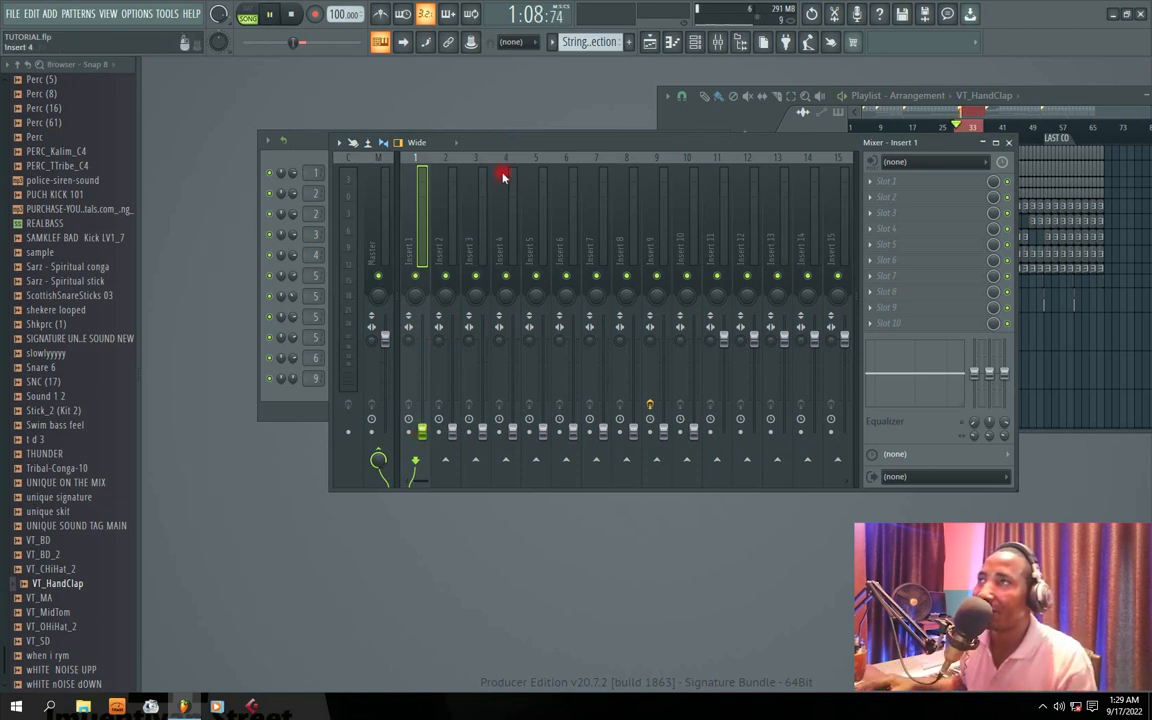
left_click_drag(422, 430, 422, 370)
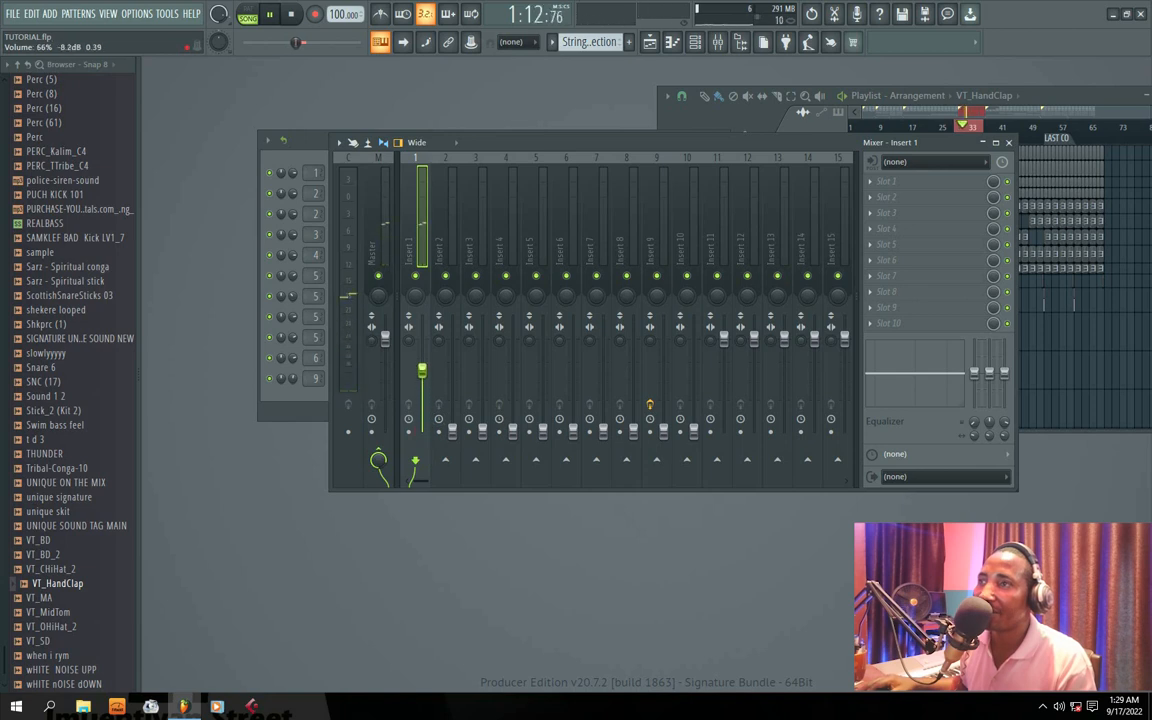
left_click(469, 411)
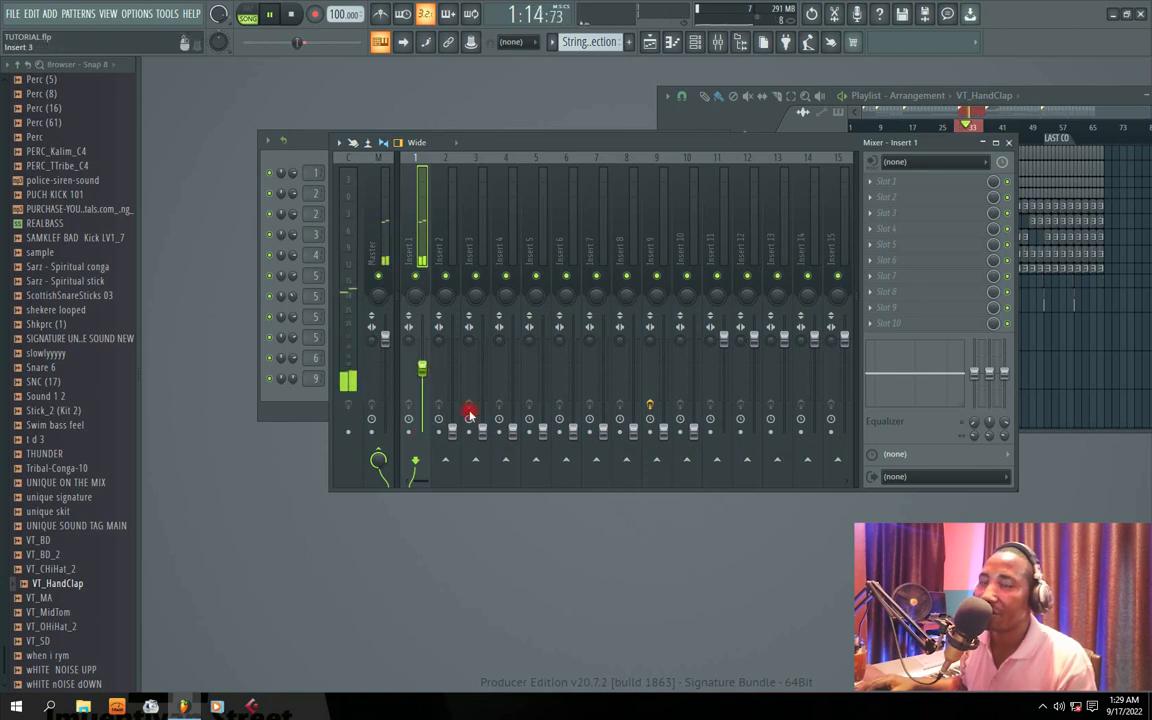
left_click(452, 430)
key("space")
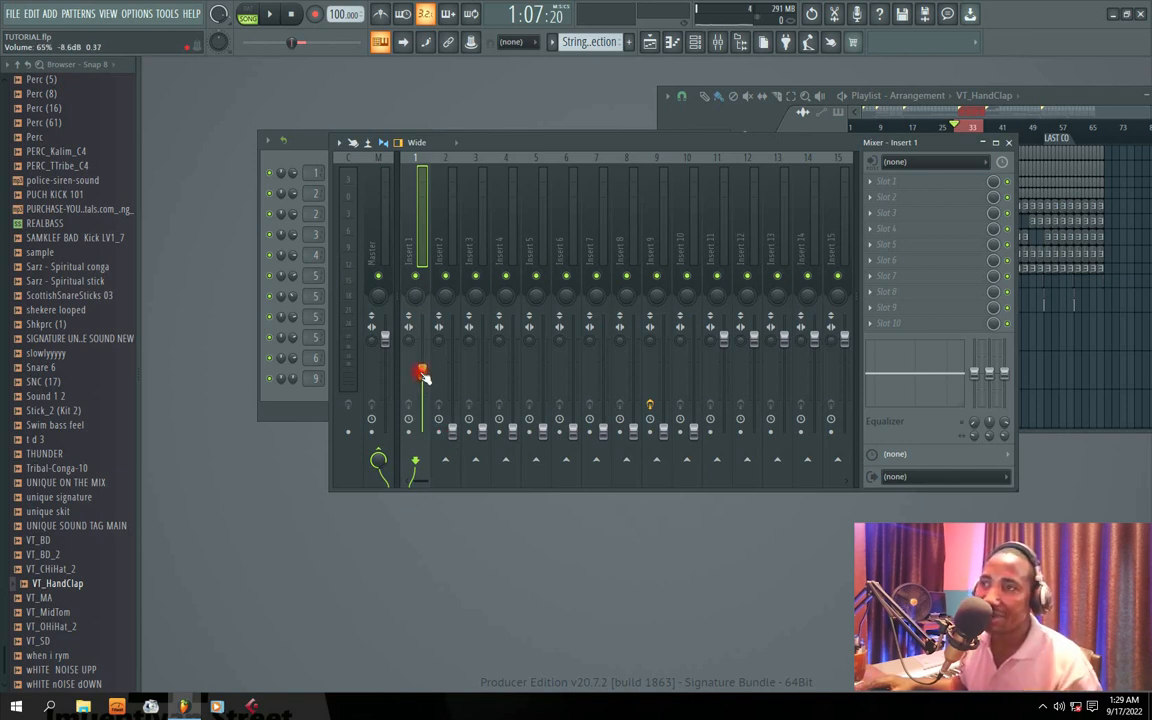
Step: Raise Insert 2's volume to about 40% (-15.8 dB) while the section plays, and stop playback
key("space")
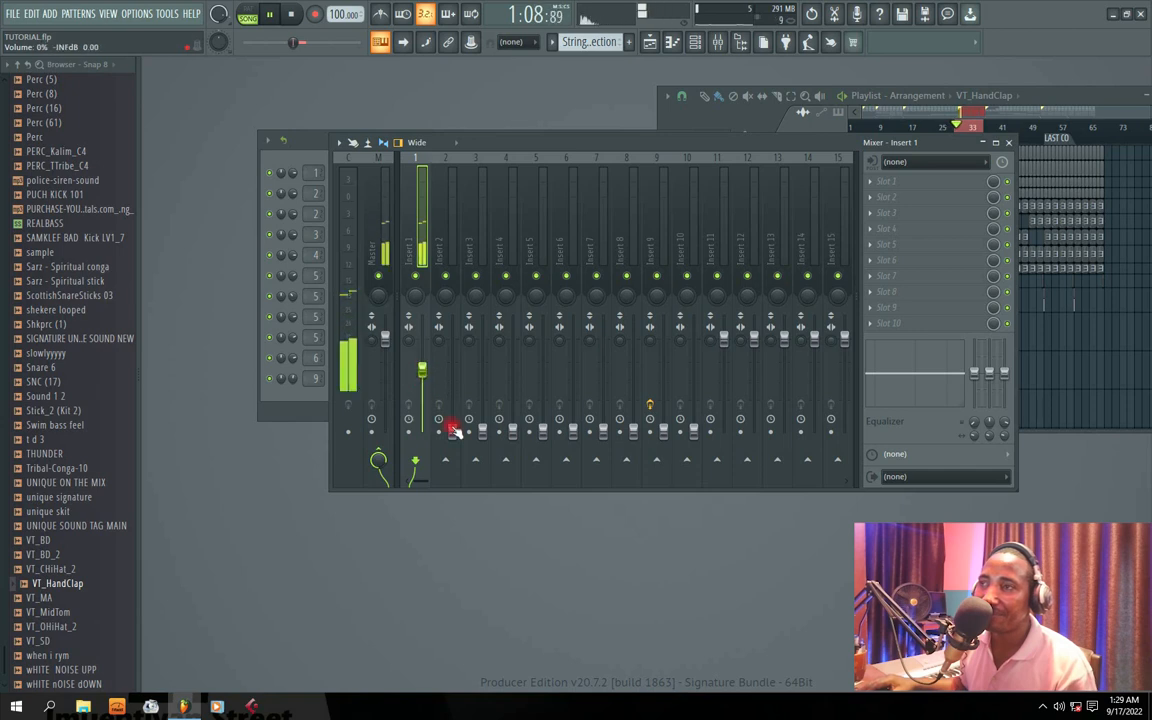
left_click_drag(453, 430, 453, 396)
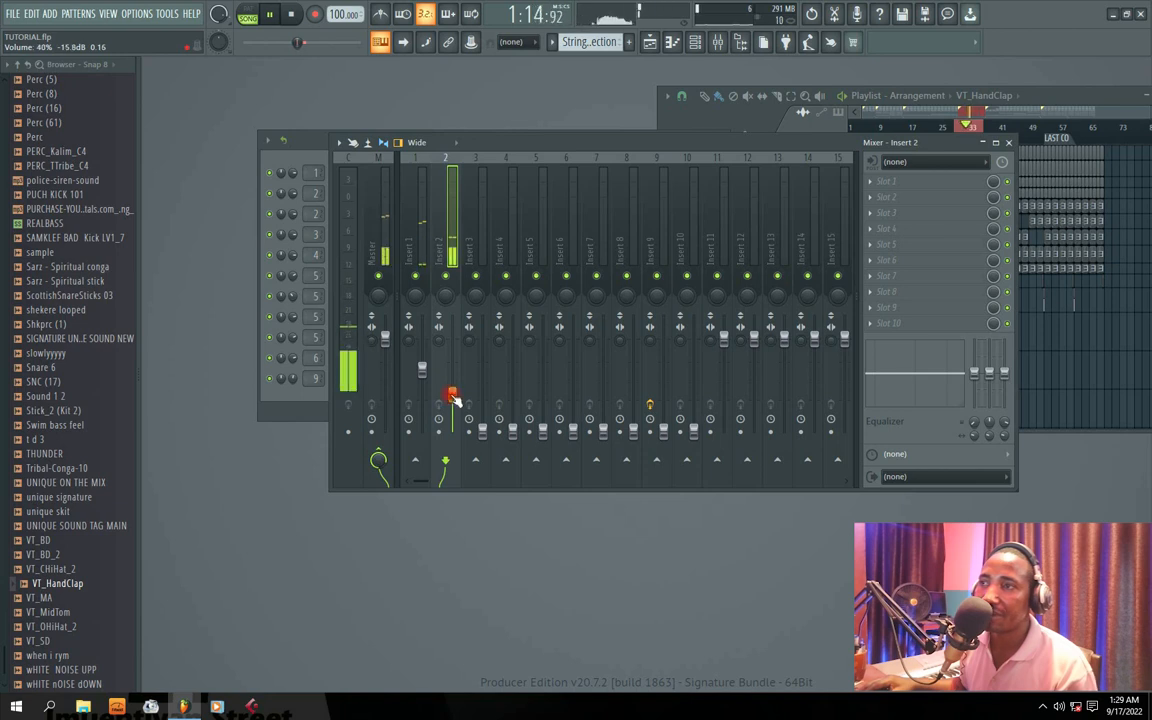
key("space")
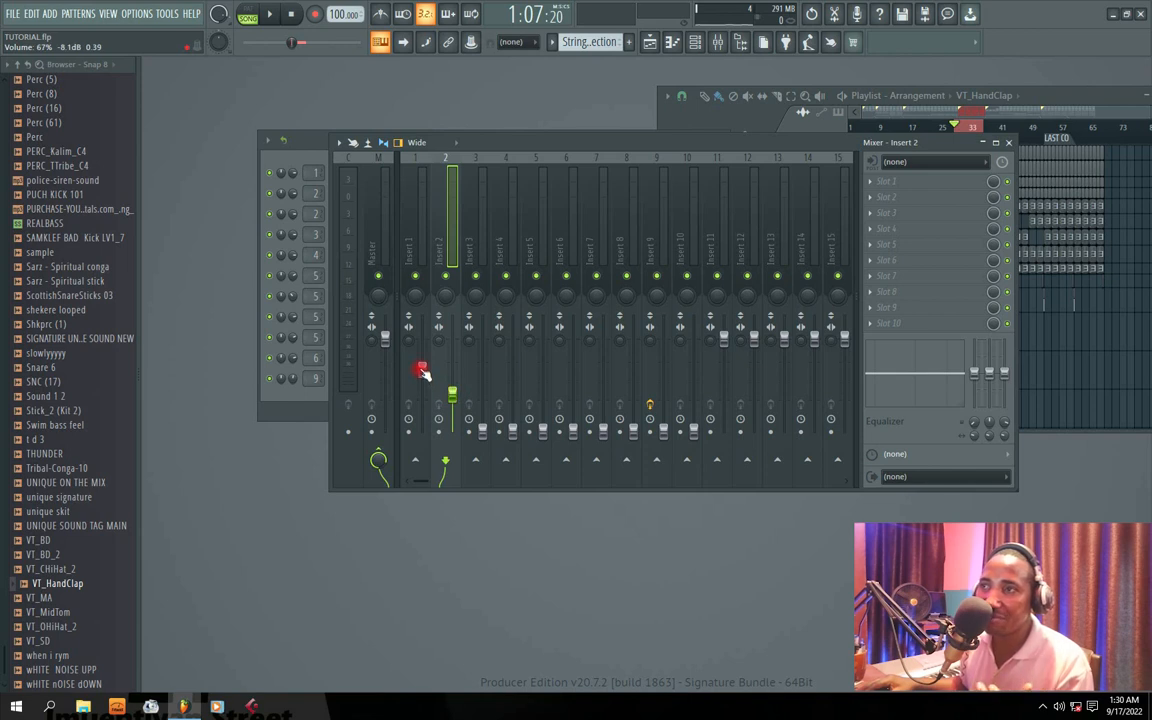
Step: Set Insert 2's volume to 66% (-8.3 dB), matching Insert 1, and audition the section
left_click_drag(452, 393, 446, 374)
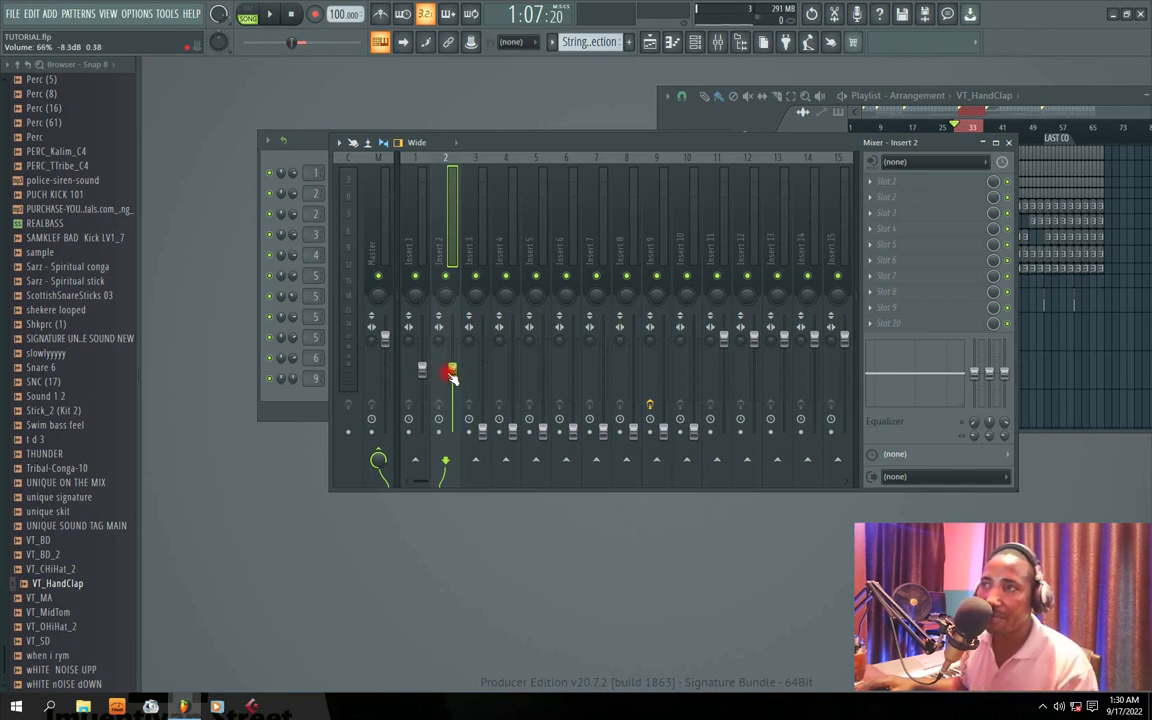
key("space")
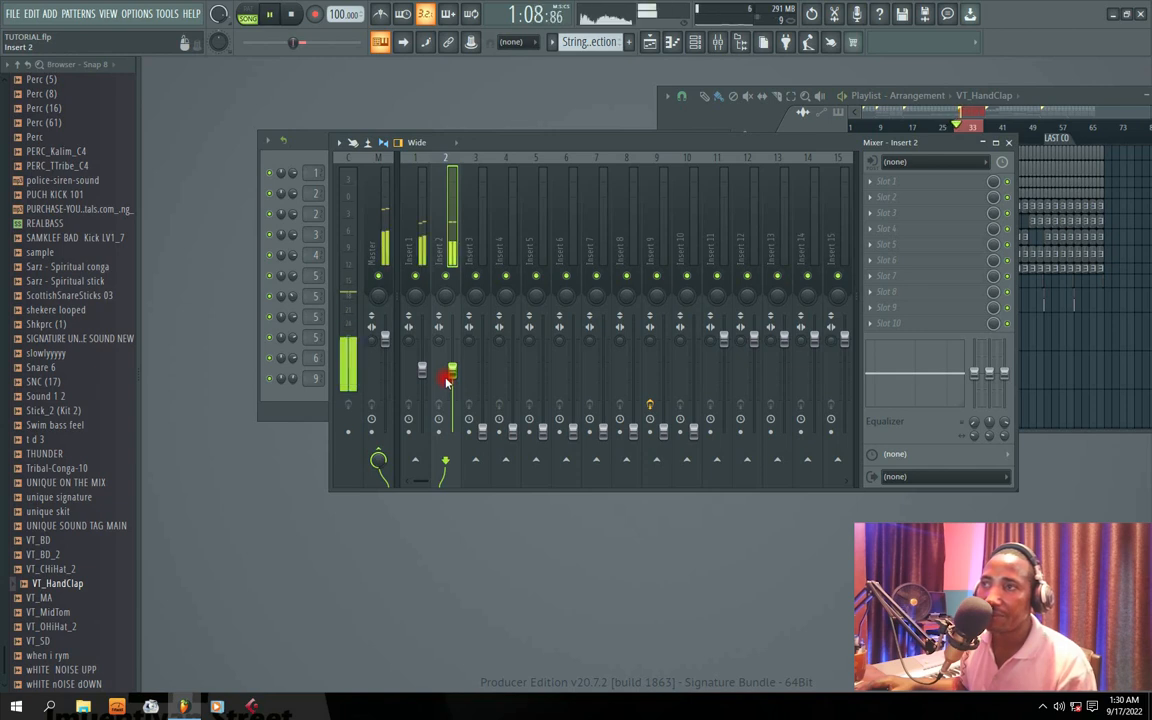
key("space")
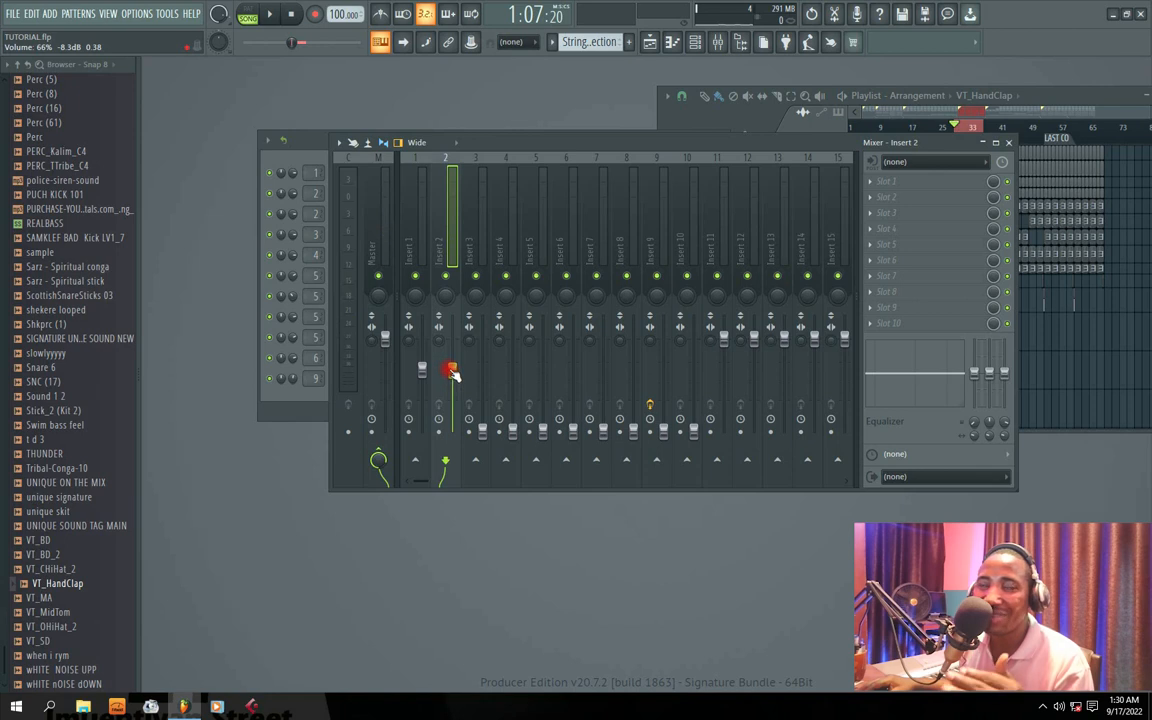
Step: Lower Insert 2's volume fader to 0% and restart playback of the section
left_click(422, 371)
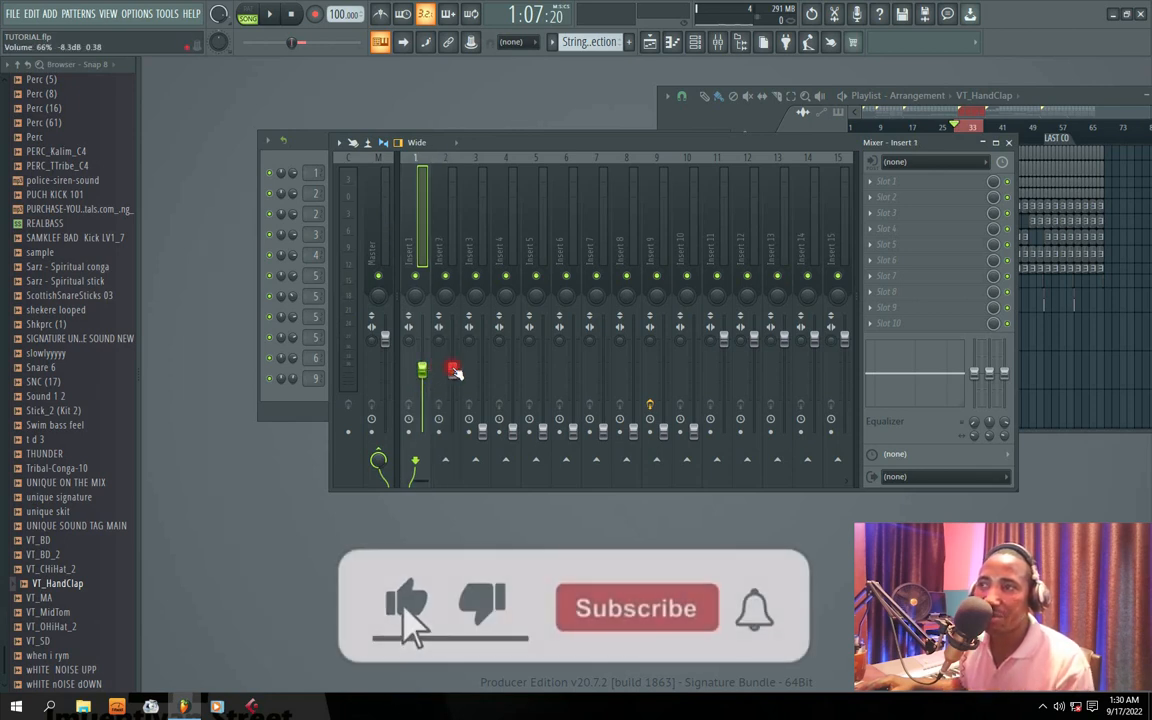
left_click_drag(455, 372, 455, 435)
key("space")
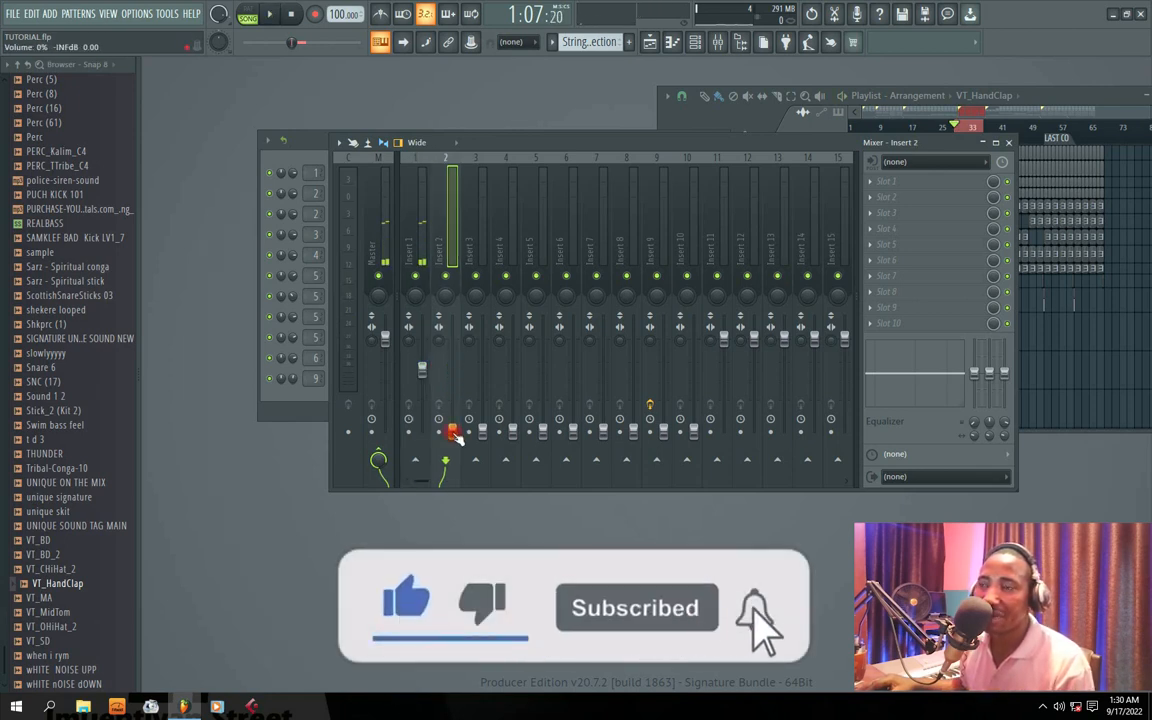
Step: Raise Insert 2's volume to about 38% (-16.4 dB) and Insert 3's to about 58% (-10.5 dB) while auditioning the section
left_click_drag(453, 432, 452, 396)
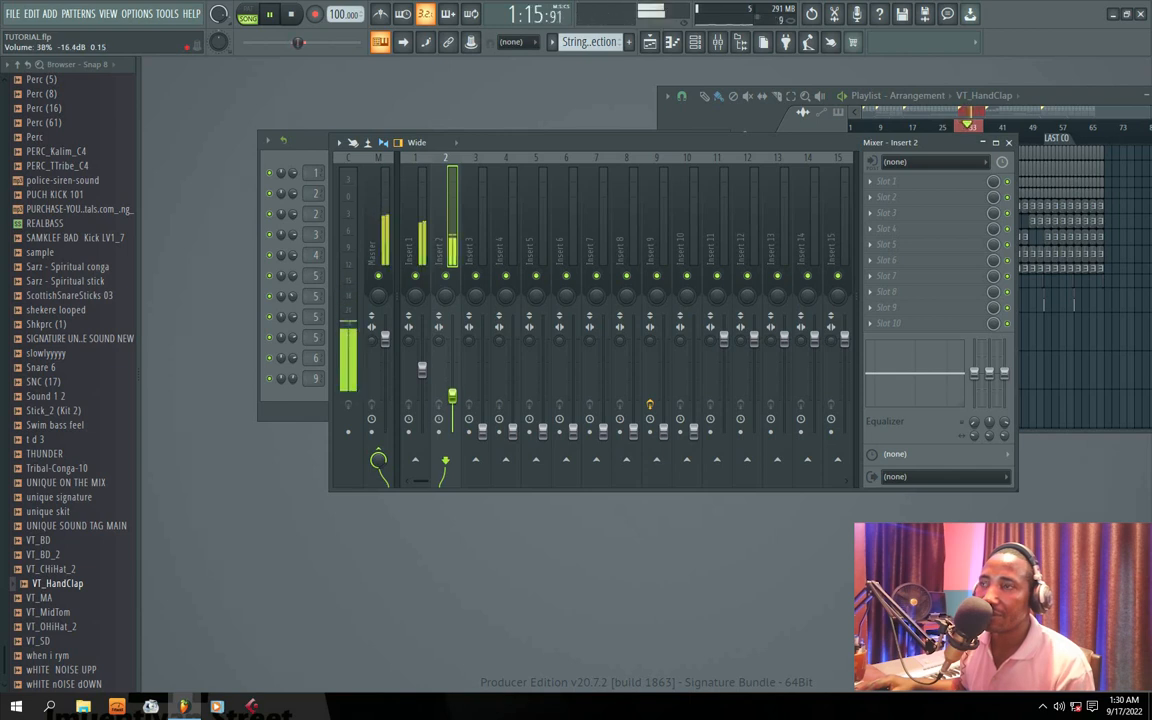
key("space")
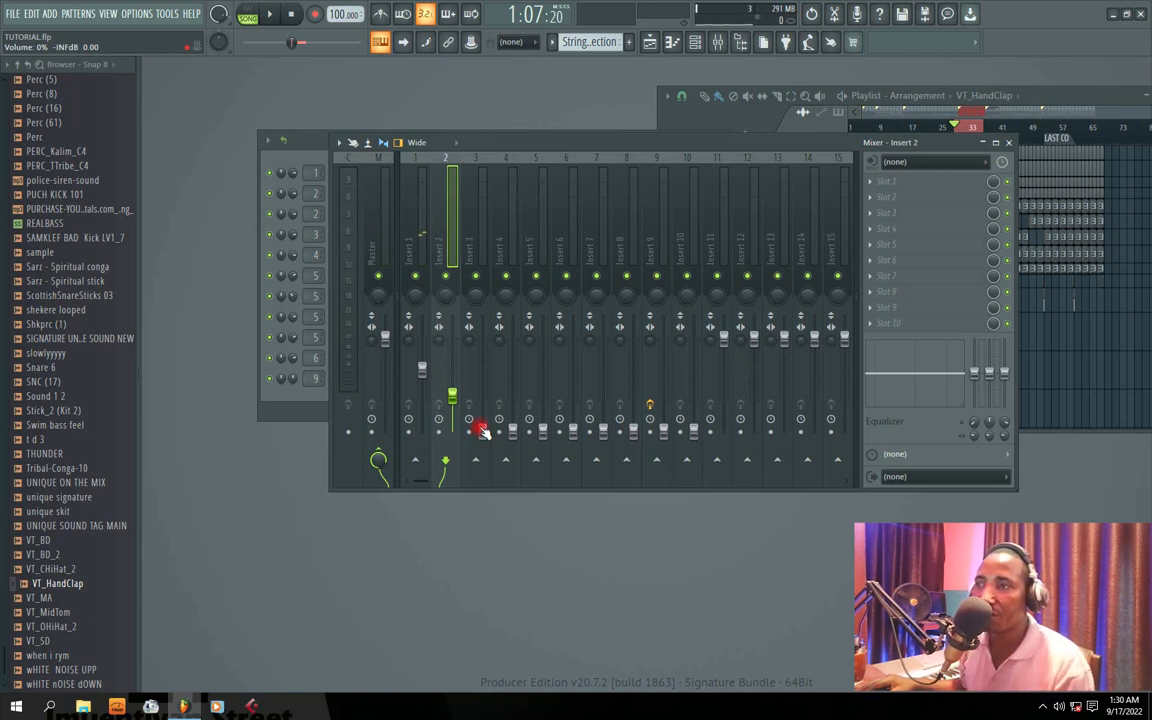
key("space")
left_click_drag(481, 430, 481, 388)
key("space")
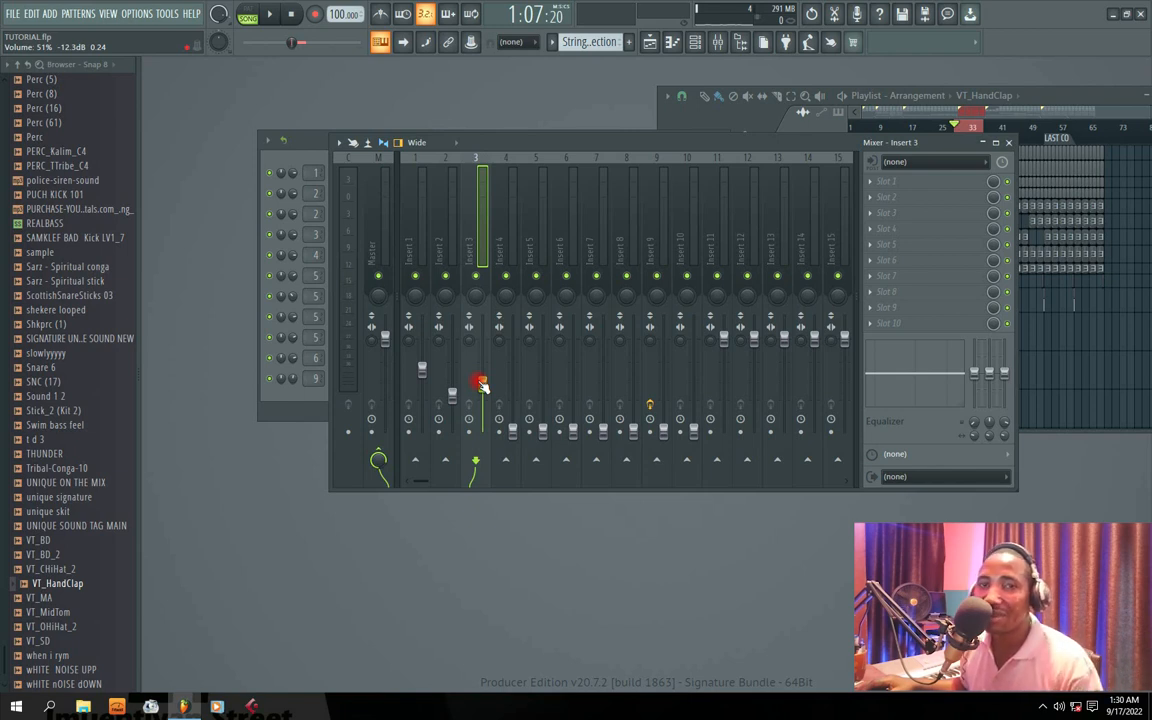
key("space")
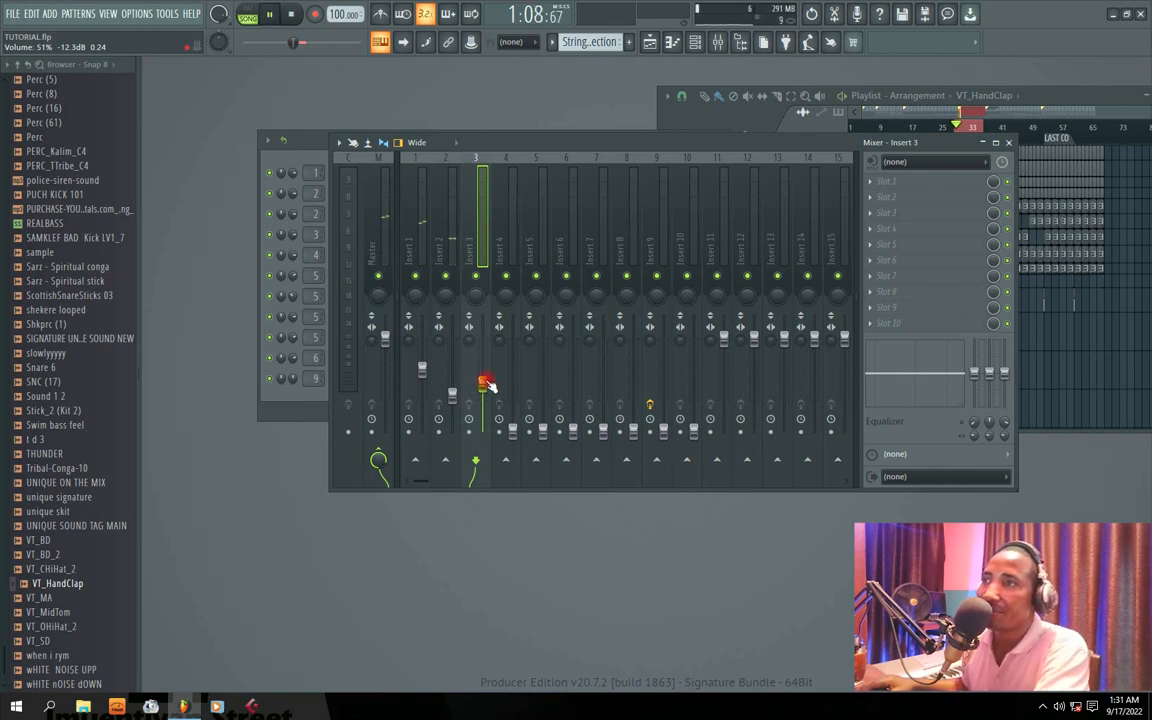
left_click_drag(482, 384, 482, 379)
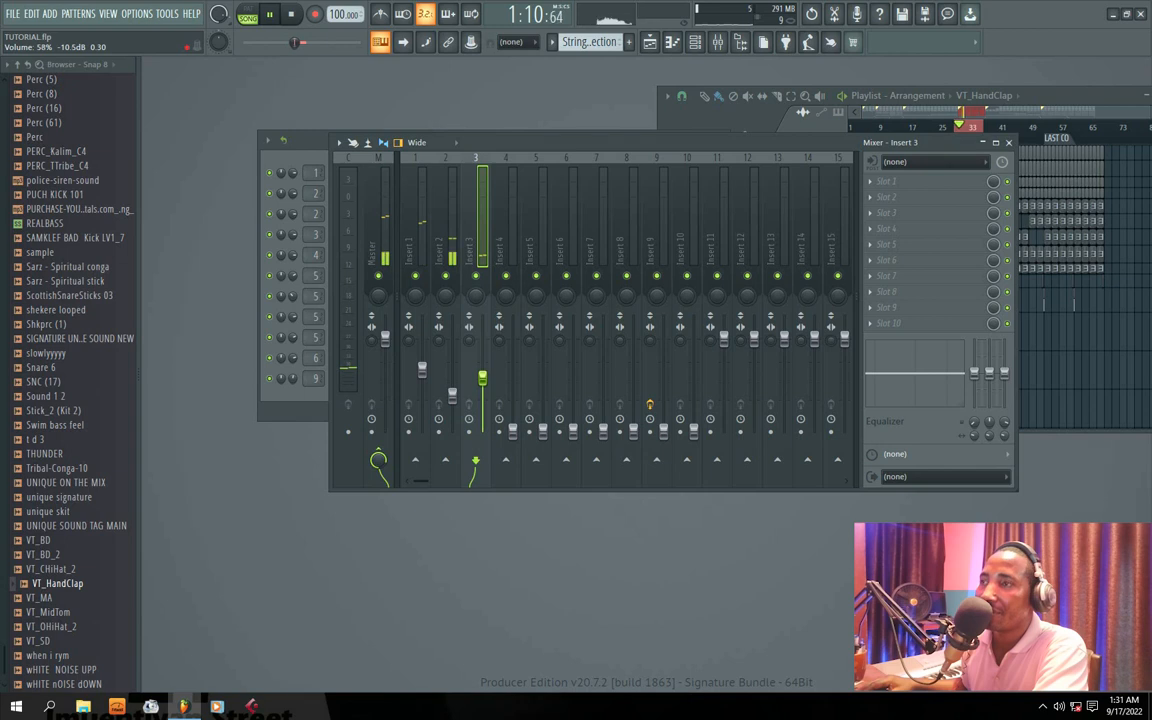
Step: Bring up the volume faders of Inserts 4 to 9 during playback, with Insert 5 at about 24% and Insert 7 at about 48%
left_click_drag(511, 432, 512, 393)
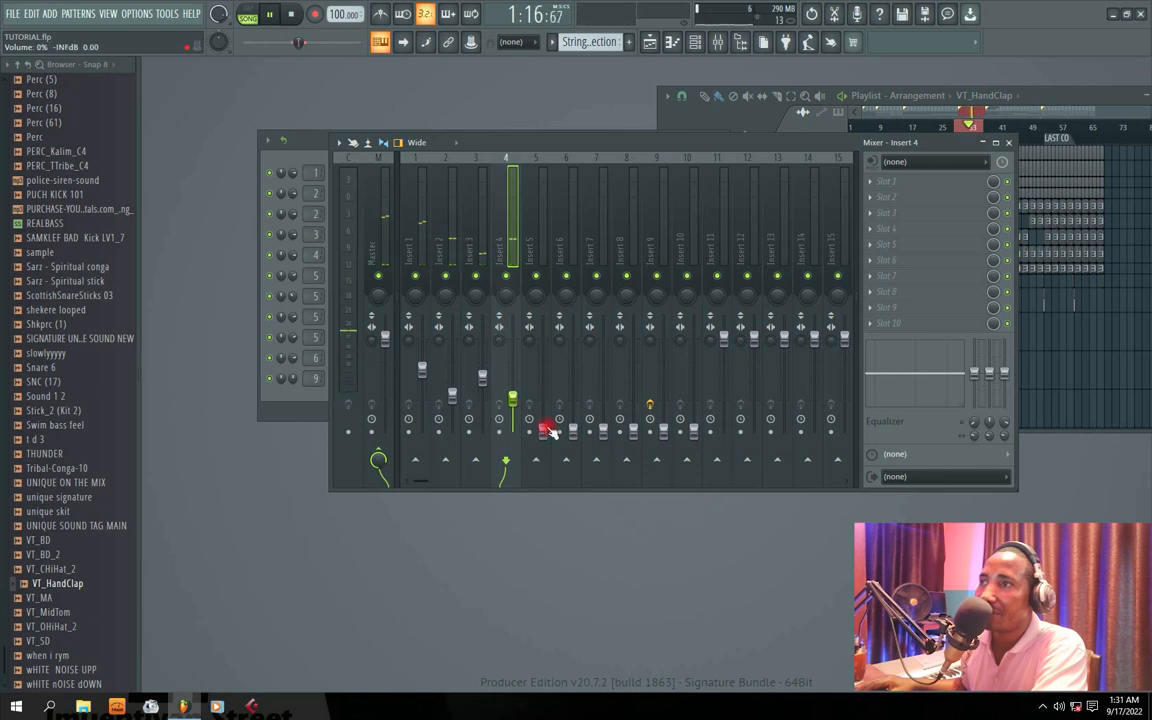
left_click_drag(543, 432, 543, 404)
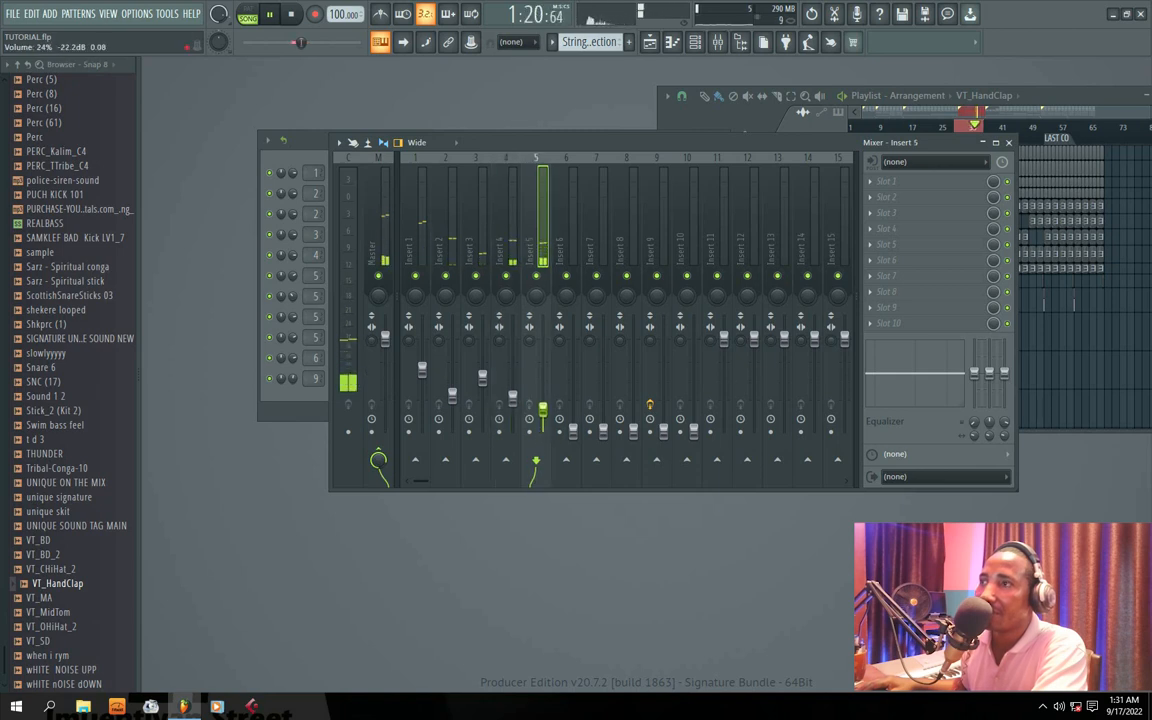
left_click_drag(572, 433, 572, 396)
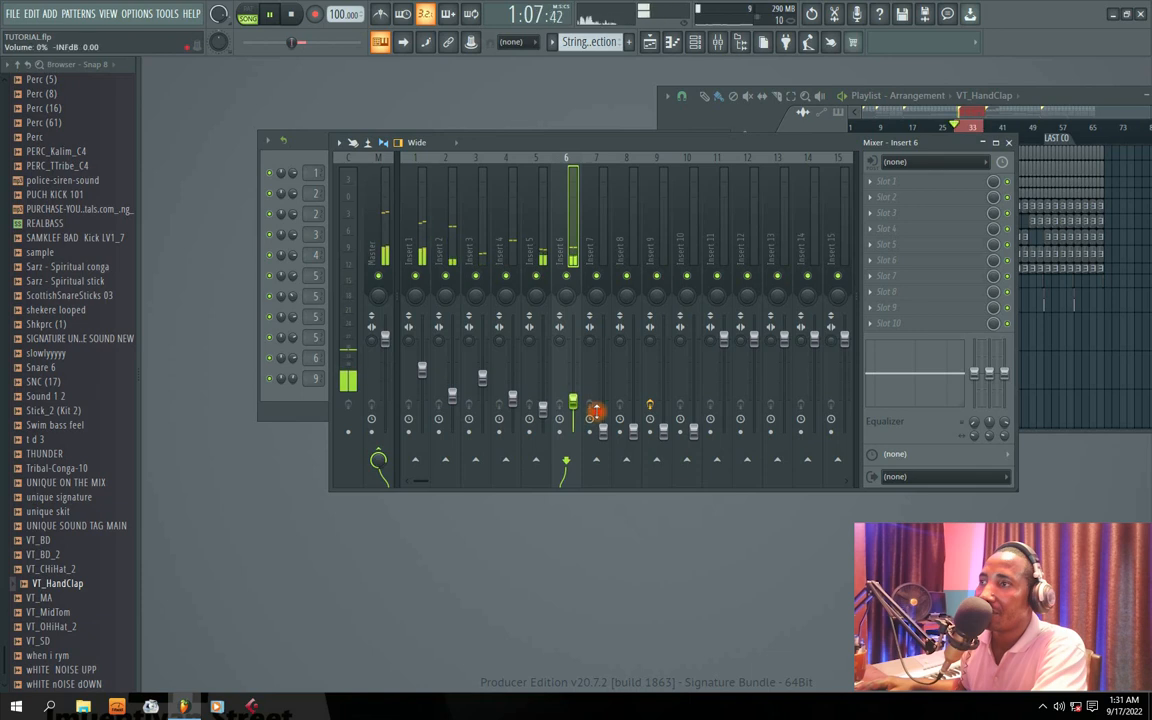
left_click_drag(574, 398, 603, 391)
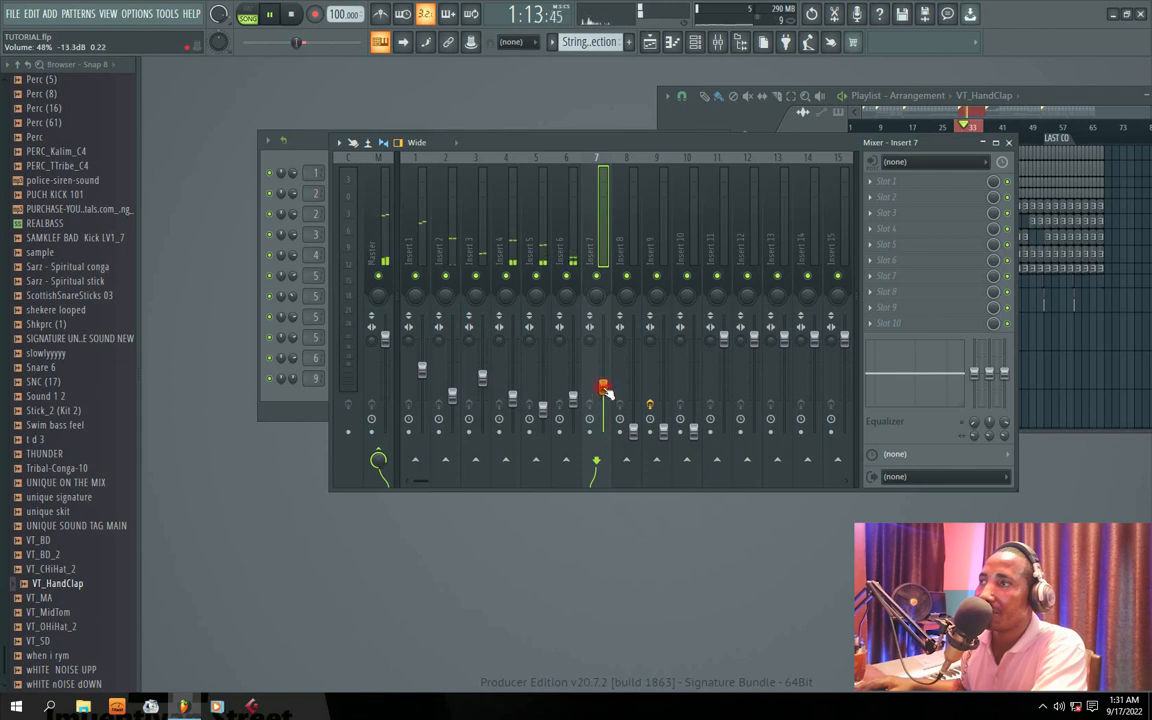
left_click_drag(633, 432, 660, 396)
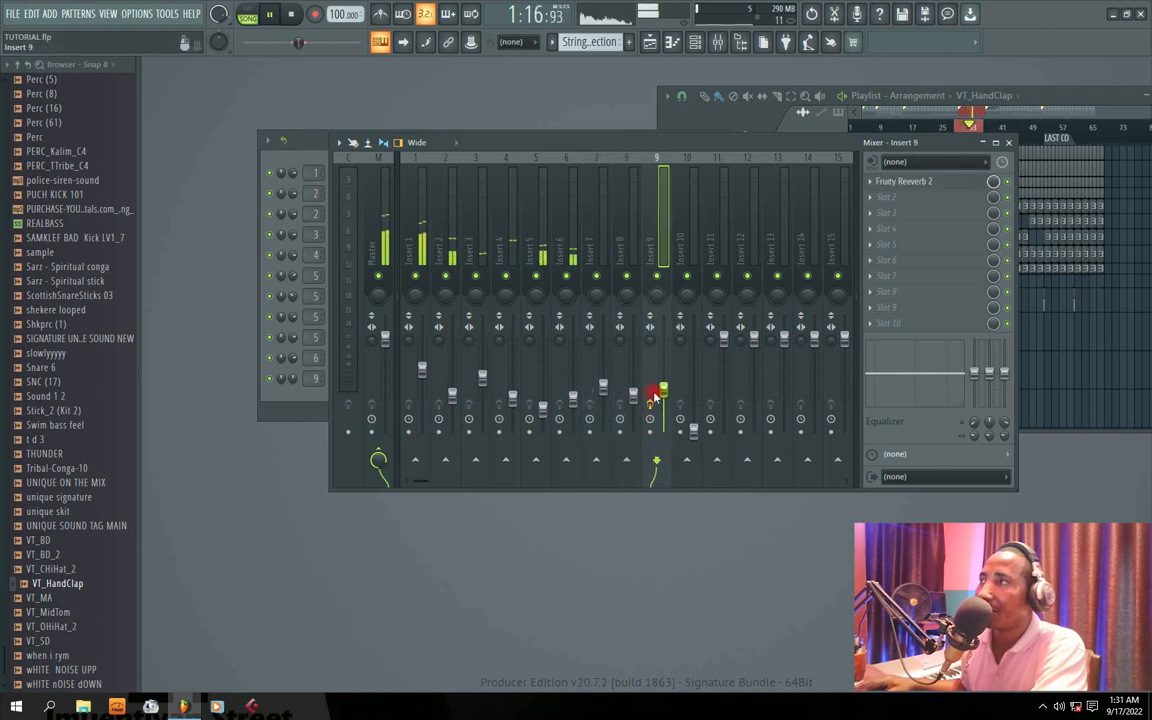
Step: Reposition the mixer window so the CO 2 section in the playlist stays visible beside it during playback
left_click(1008, 133)
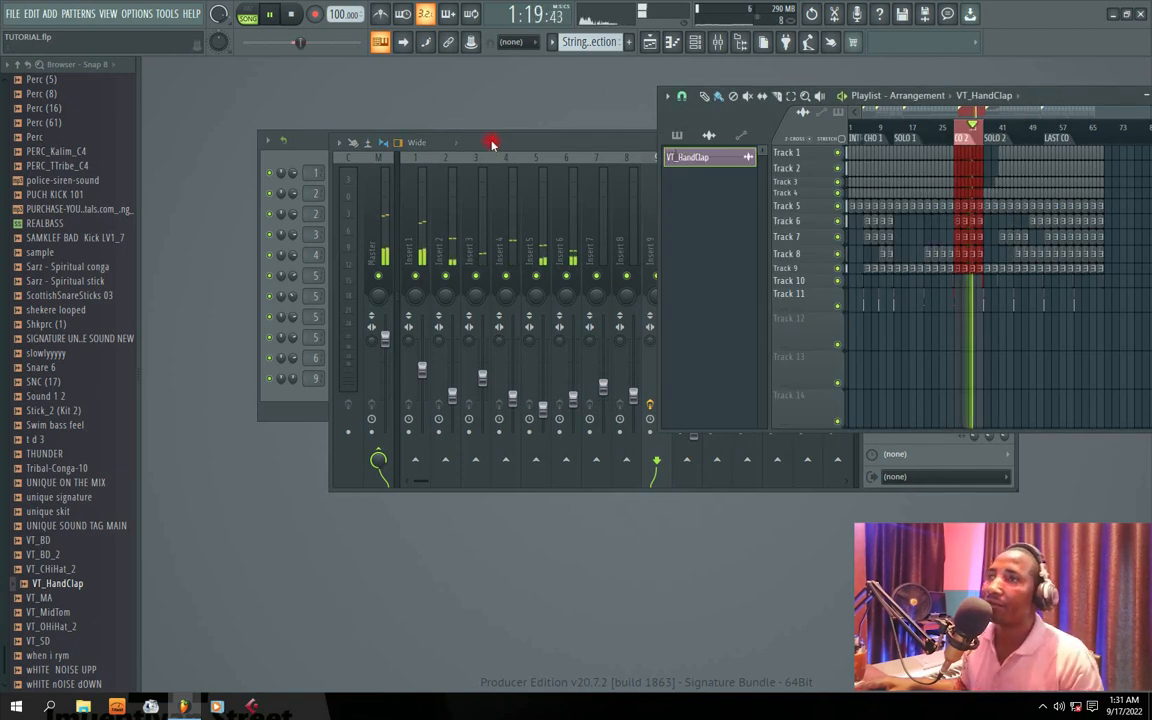
left_click_drag(491, 144, 537, 159)
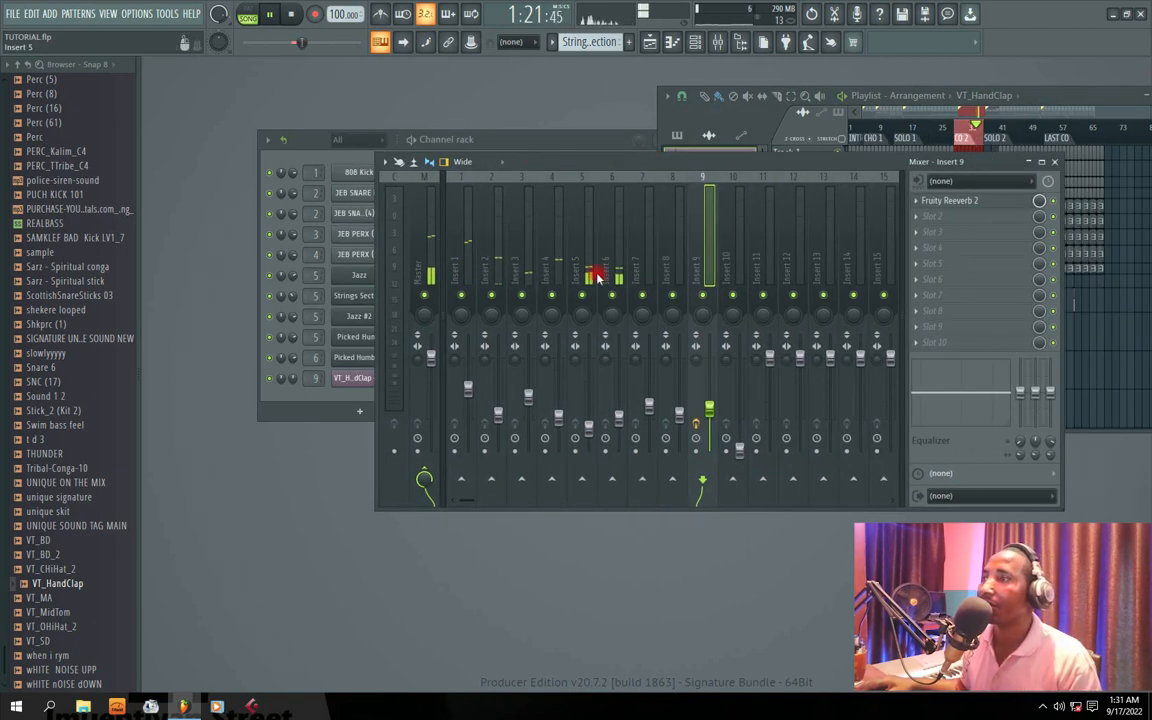
left_click(950, 93)
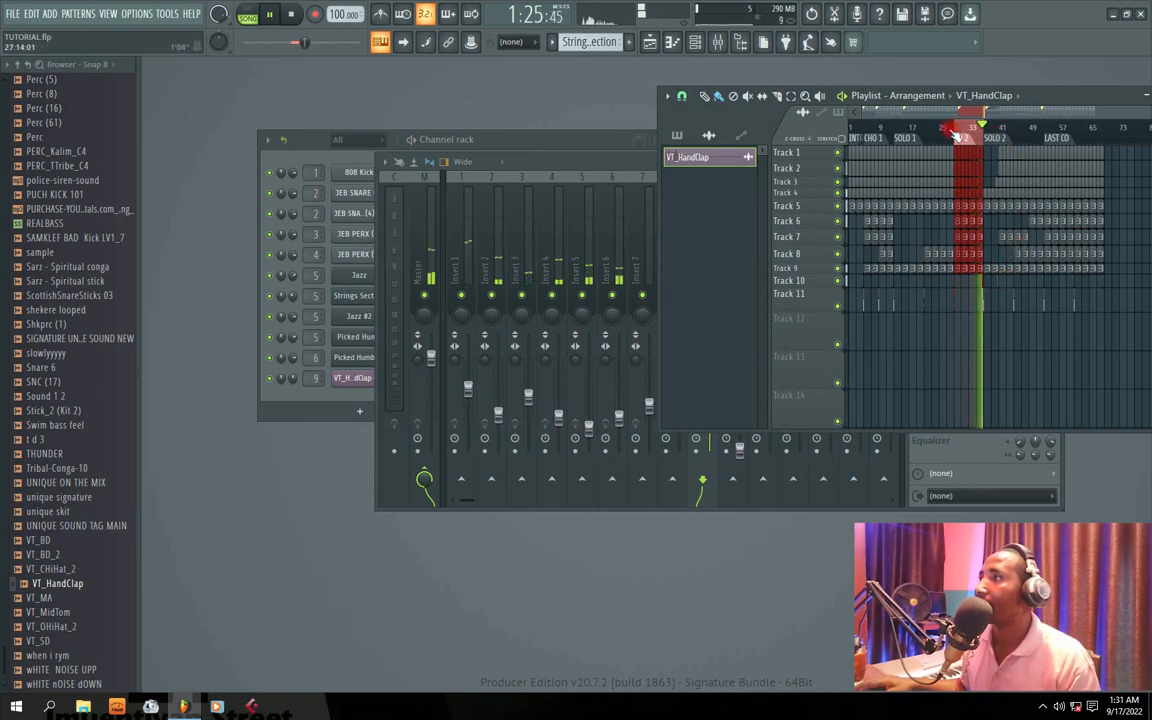
left_click(955, 133)
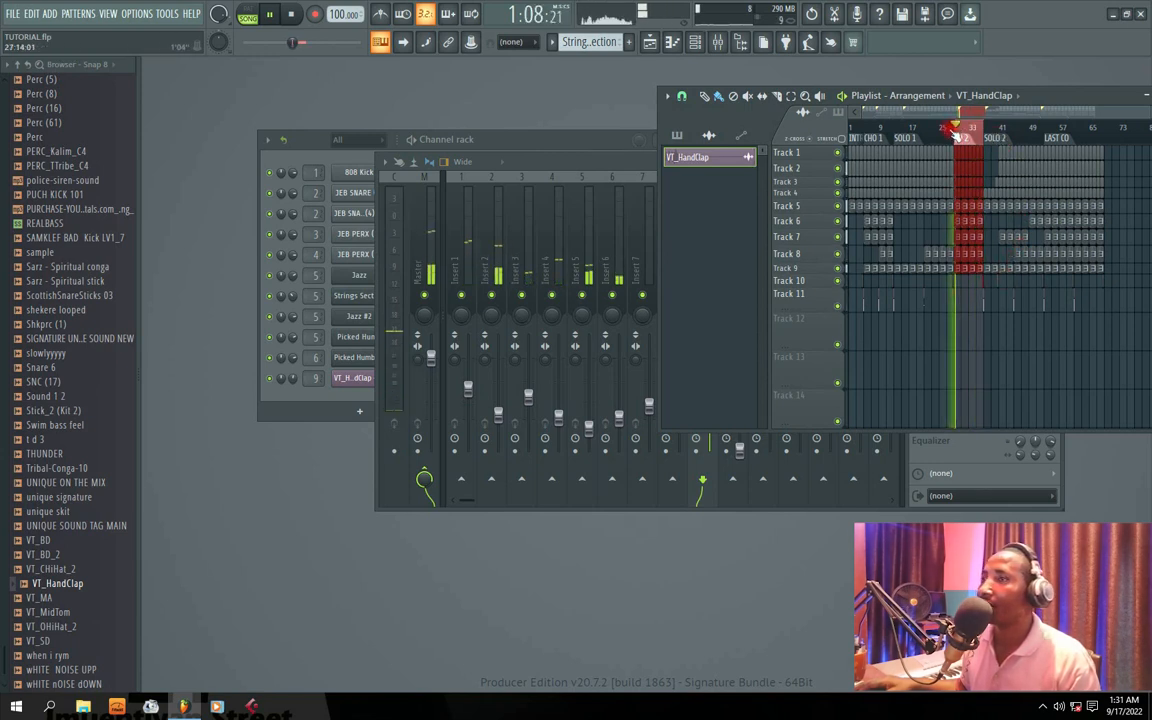
left_click_drag(586, 170, 389, 146)
left_click(1047, 100)
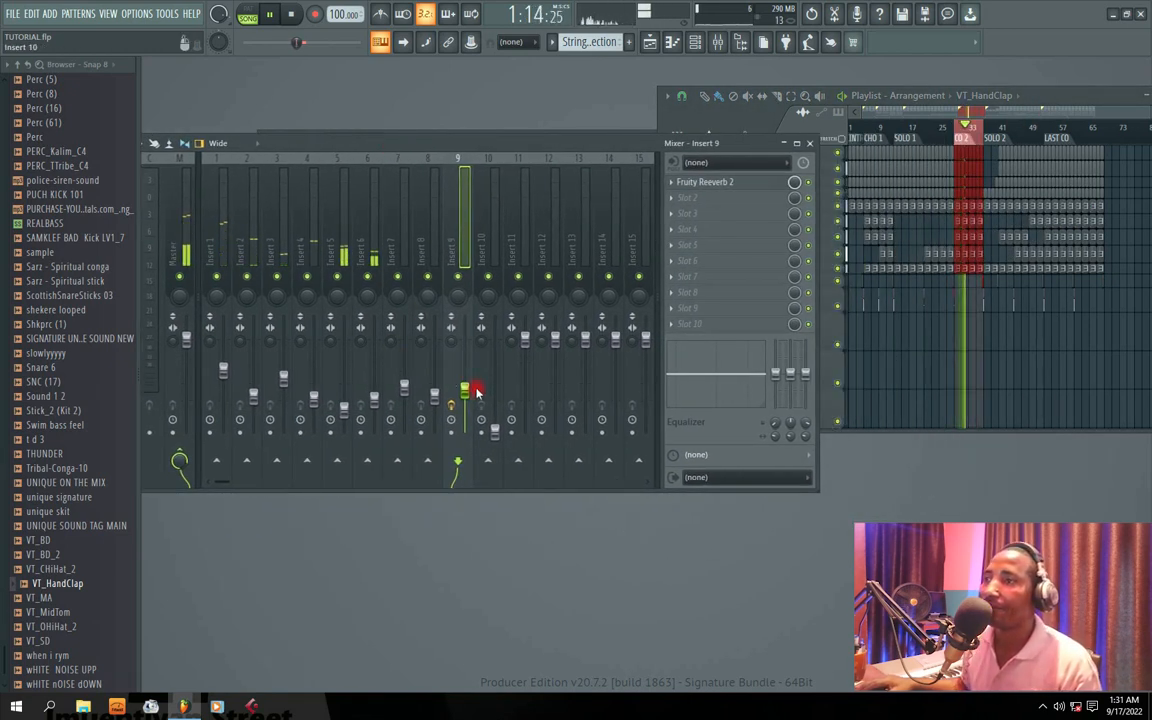
left_click_drag(404, 144, 455, 145)
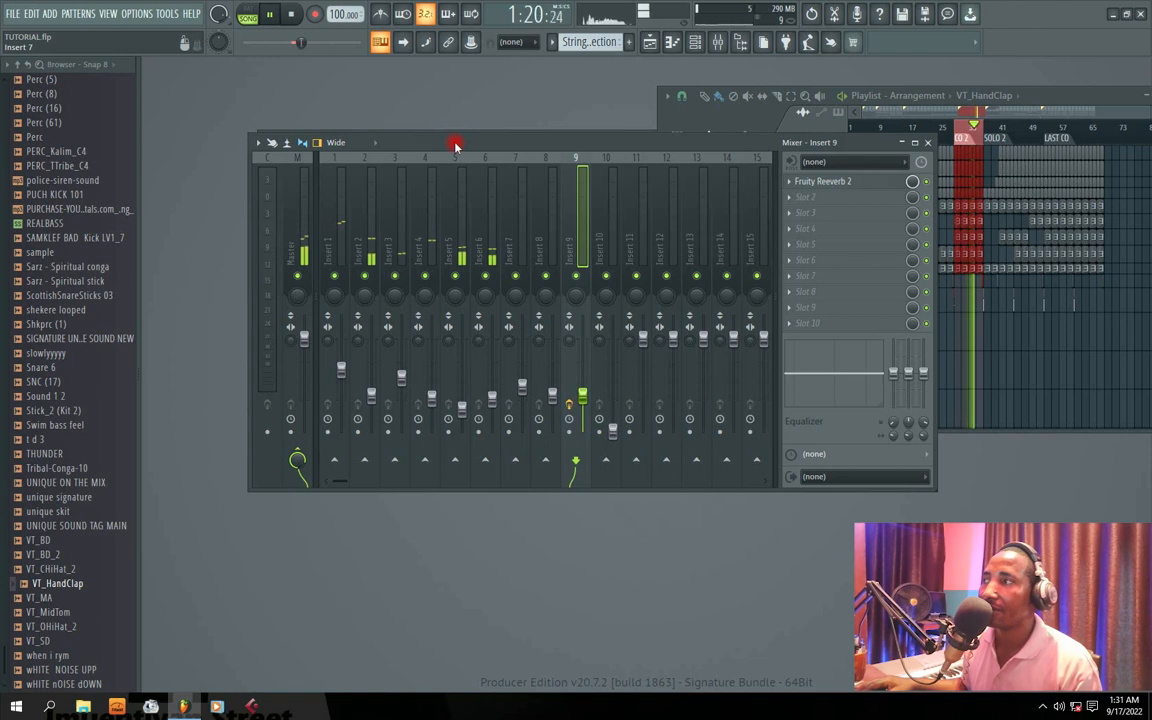
left_click_drag(434, 142, 411, 148)
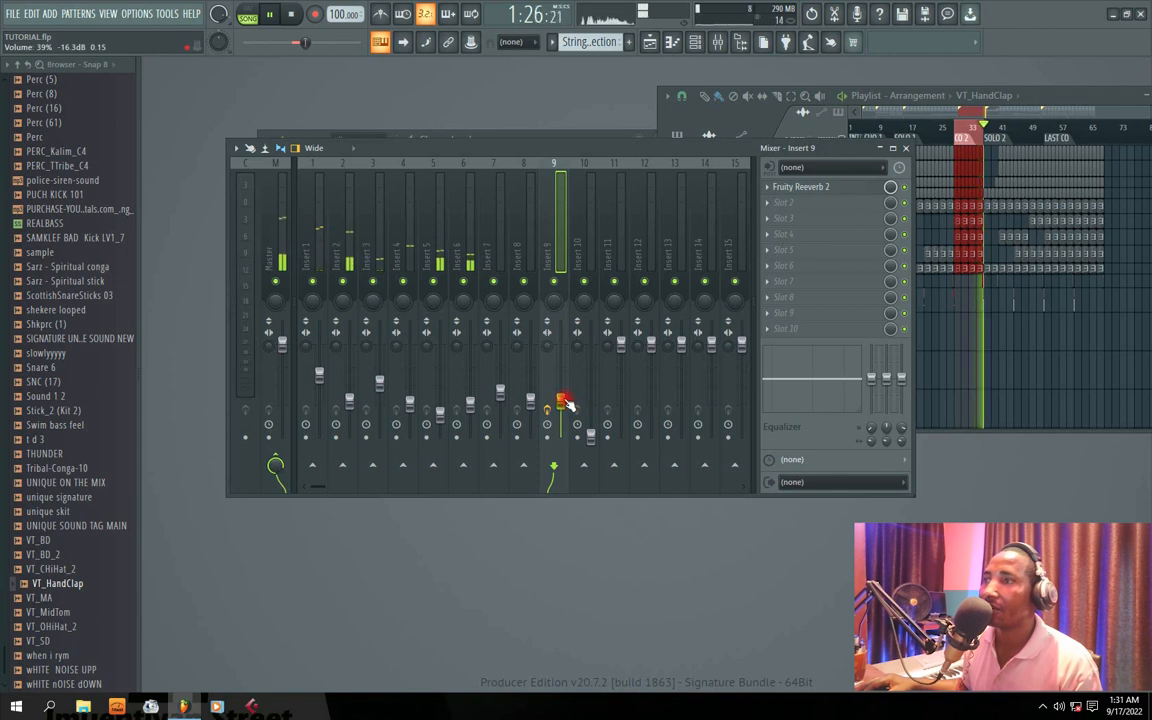
Step: Lower Insert 9's volume to about 31% (-19.1 dB) and stop playback
left_click_drag(559, 401, 559, 409)
key("space")
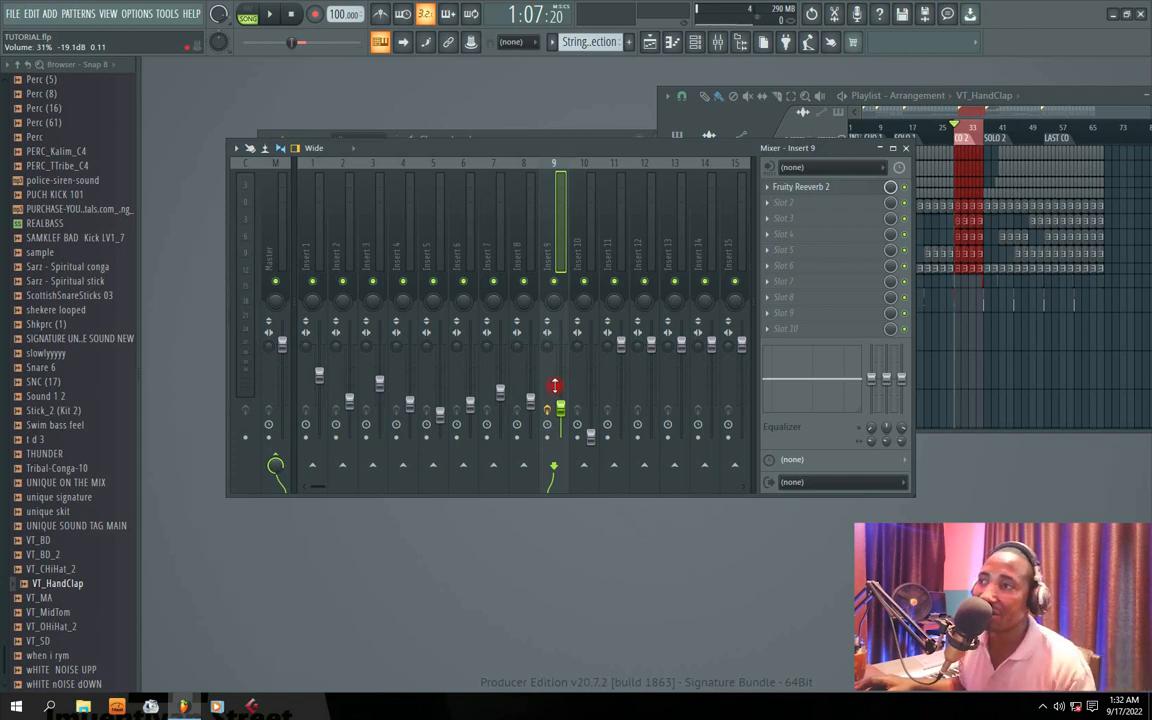
Step: Move the mixer window partly clear of the channel rack and select Insert 1
left_click_drag(473, 149, 432, 153)
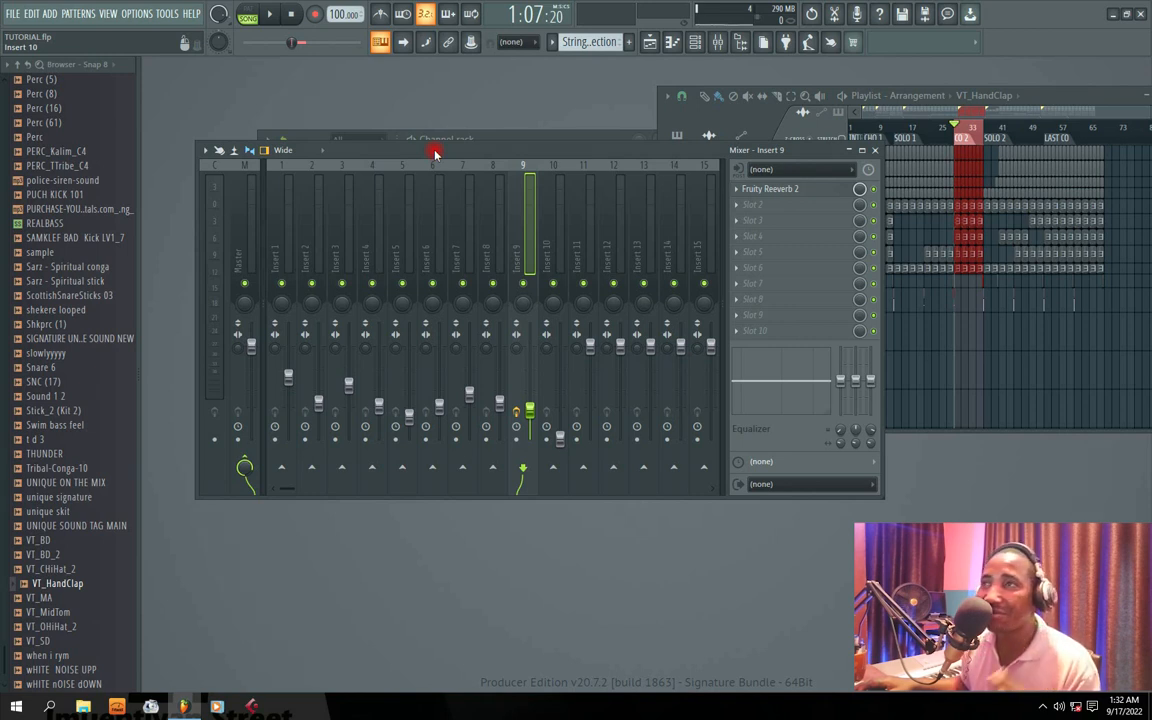
left_click_drag(434, 153, 547, 153)
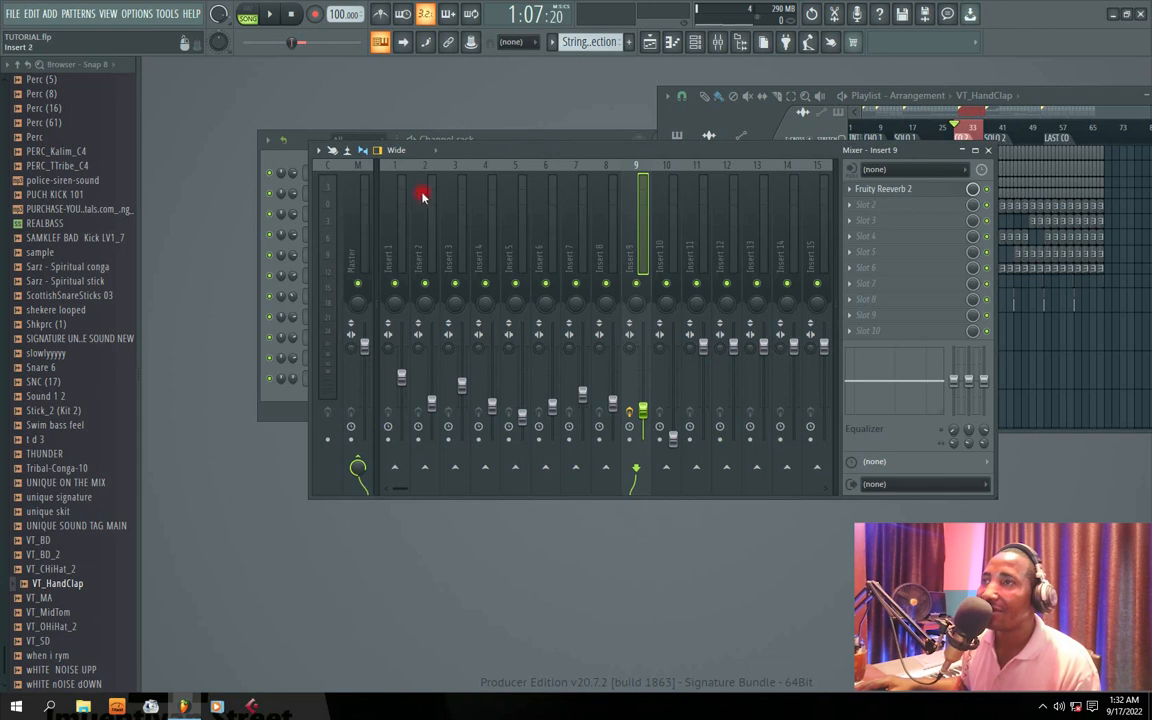
left_click(397, 250)
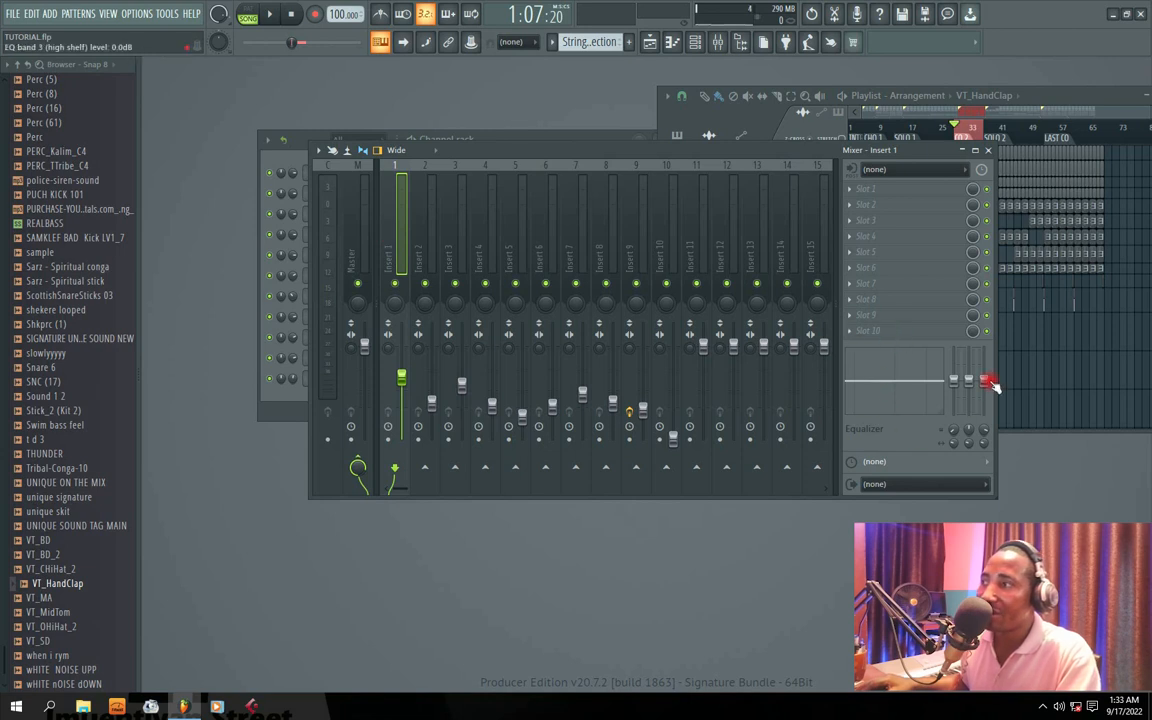
Step: Try lowering the low band of Insert 1's built-in equalizer and reset it
left_click_drag(953, 381, 953, 426)
right_click(954, 413)
left_click(976, 426)
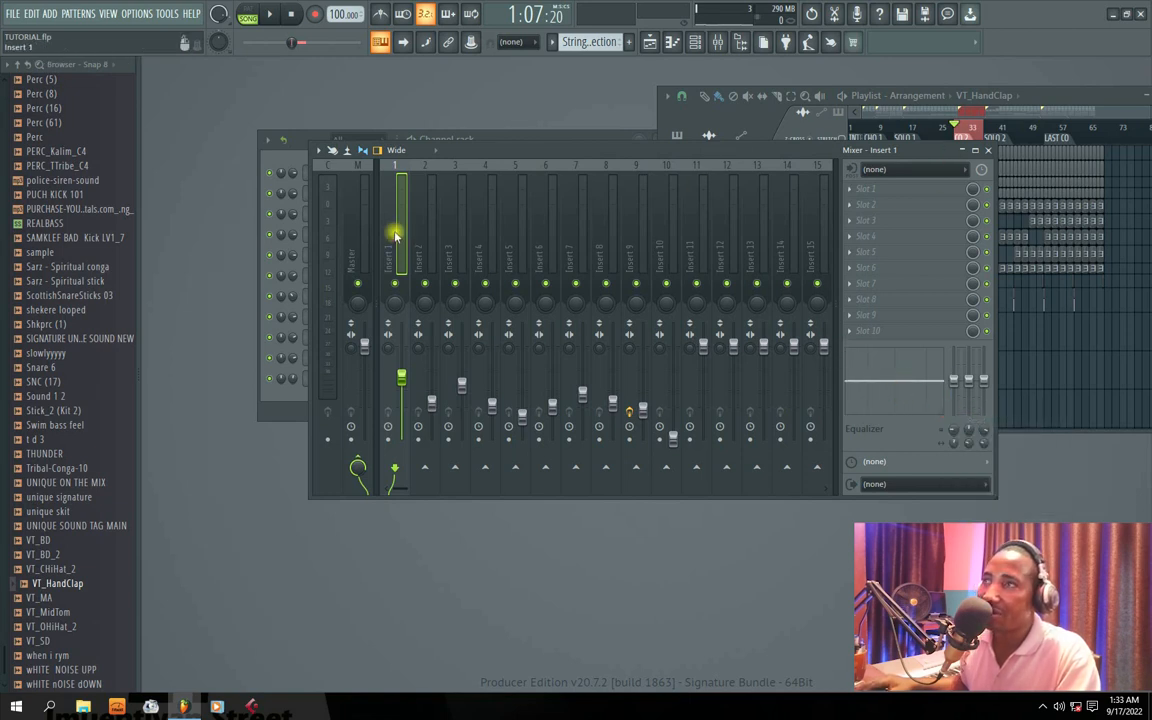
Step: Load Fruity Parametric EQ 2 into Insert 1's first effect slot and briefly play the section through it
left_click(852, 190)
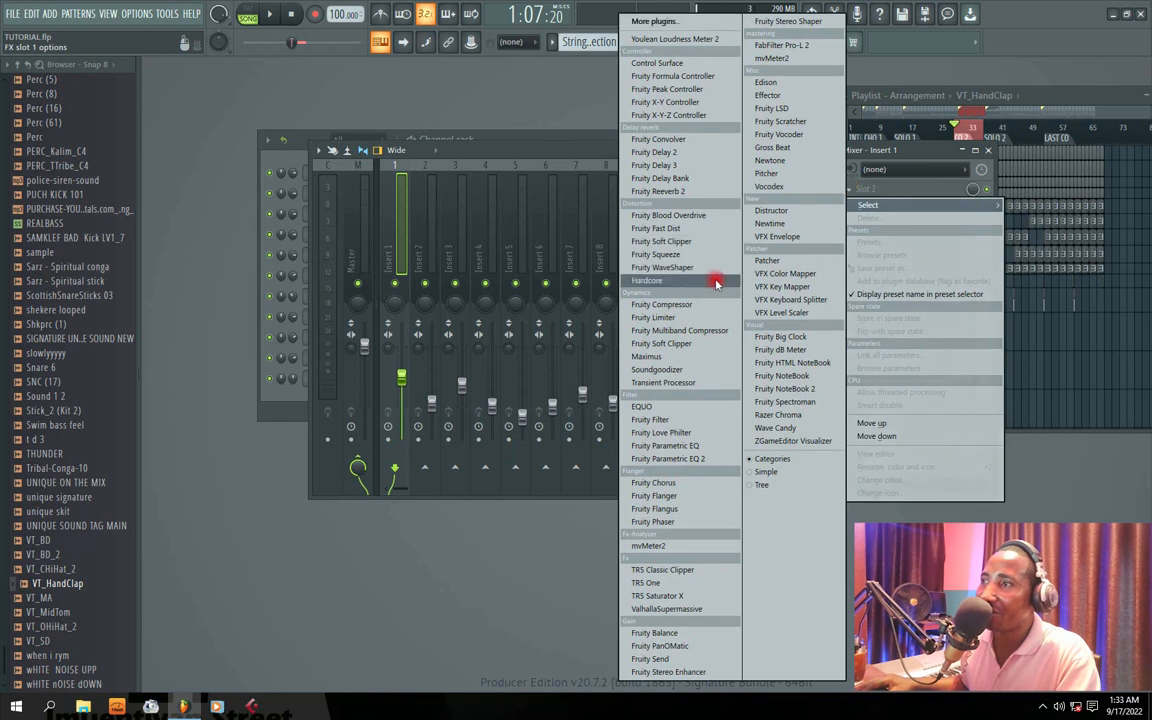
left_click(668, 459)
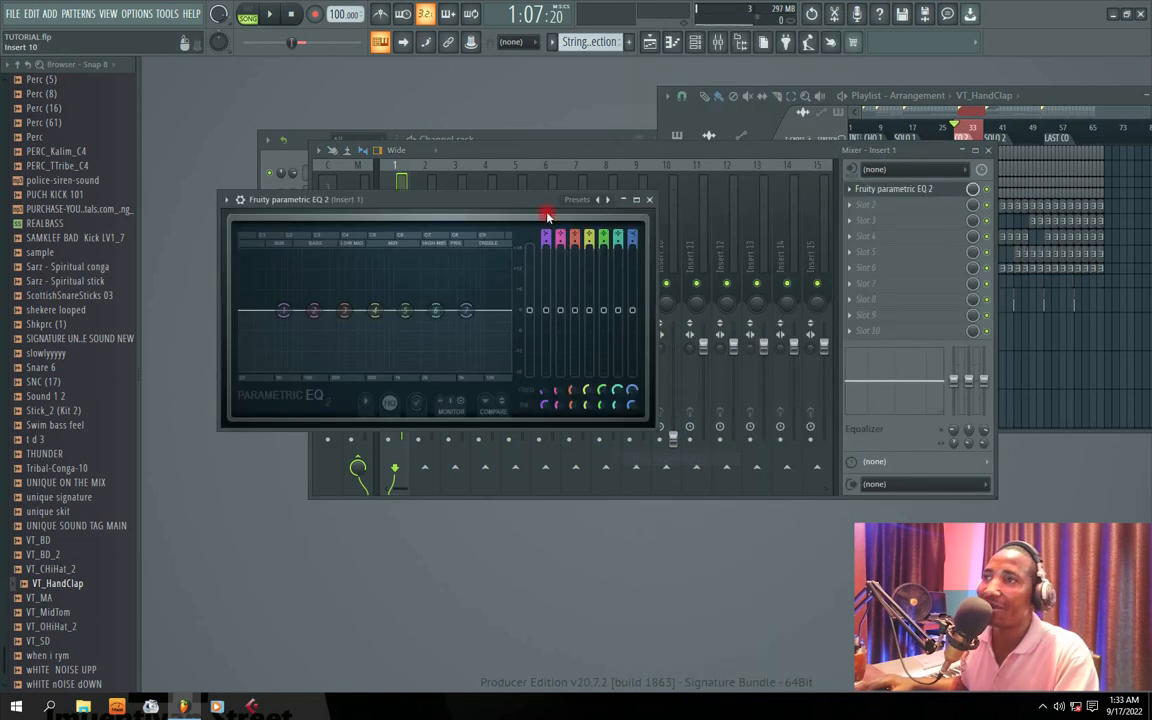
left_click_drag(375, 198, 430, 181)
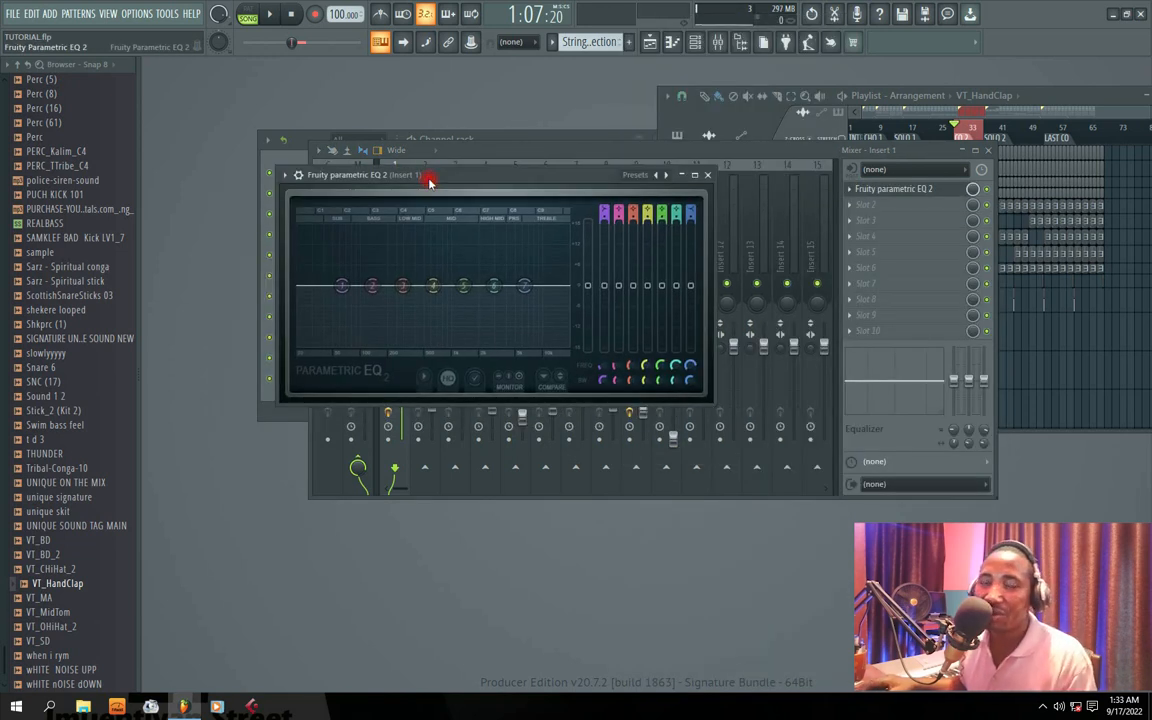
key("space")
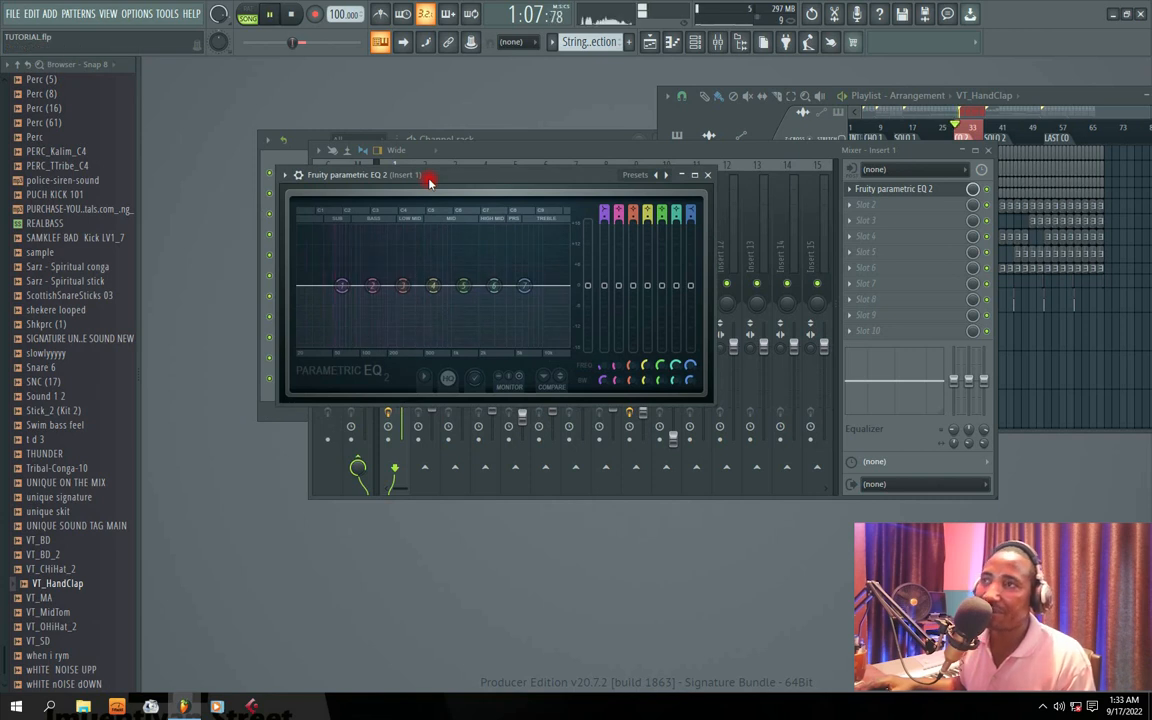
key("space")
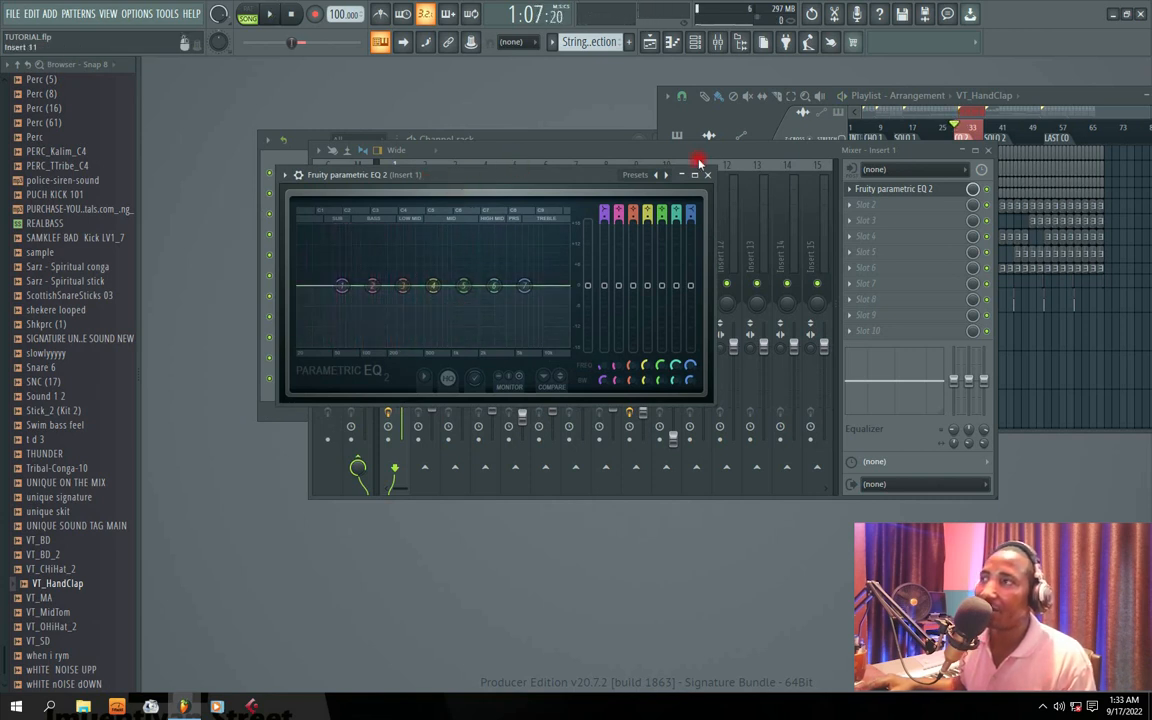
Step: Close the EQ window, solo Insert 1 and start playback of the section
left_click(707, 175)
right_click(396, 283)
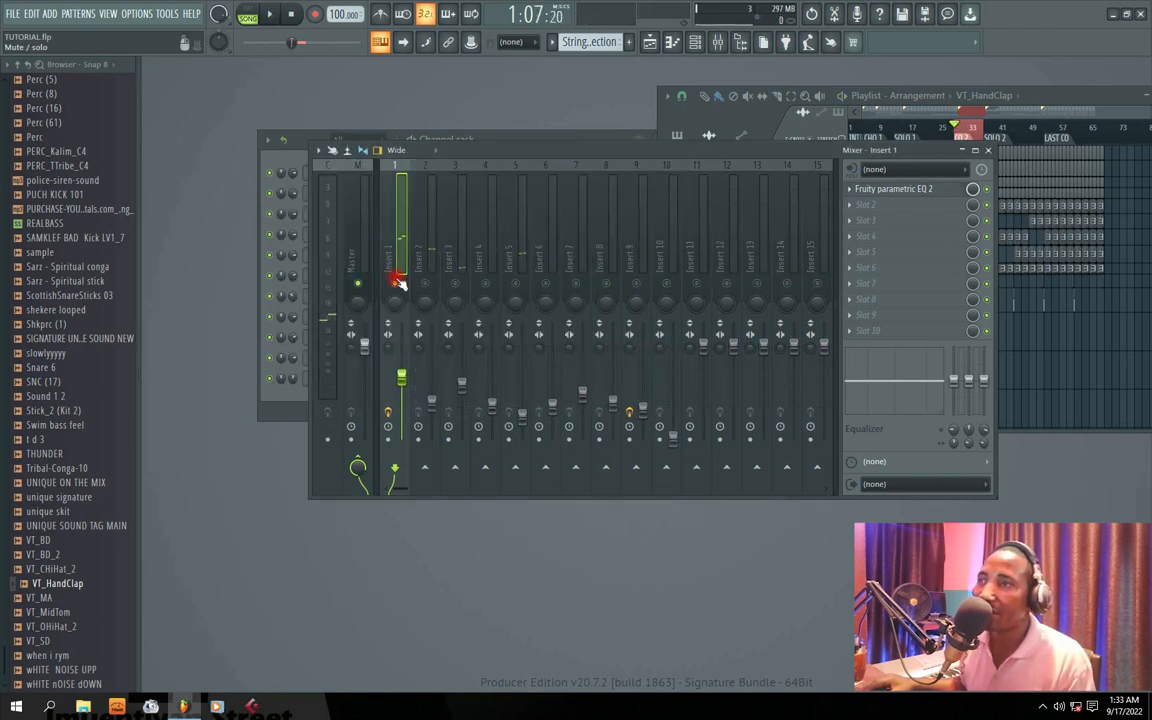
key("space")
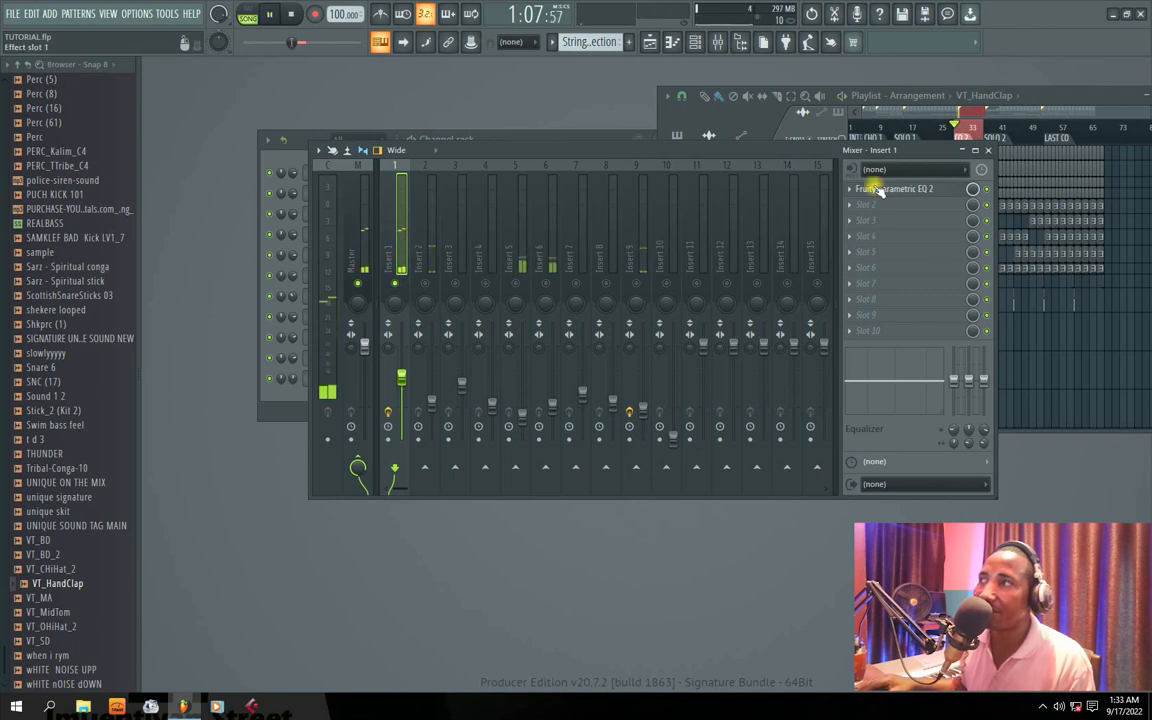
Step: Reopen Insert 1's Fruity Parametric EQ 2 and apply the 20Hz + 18kHz cut preset
left_click(880, 188)
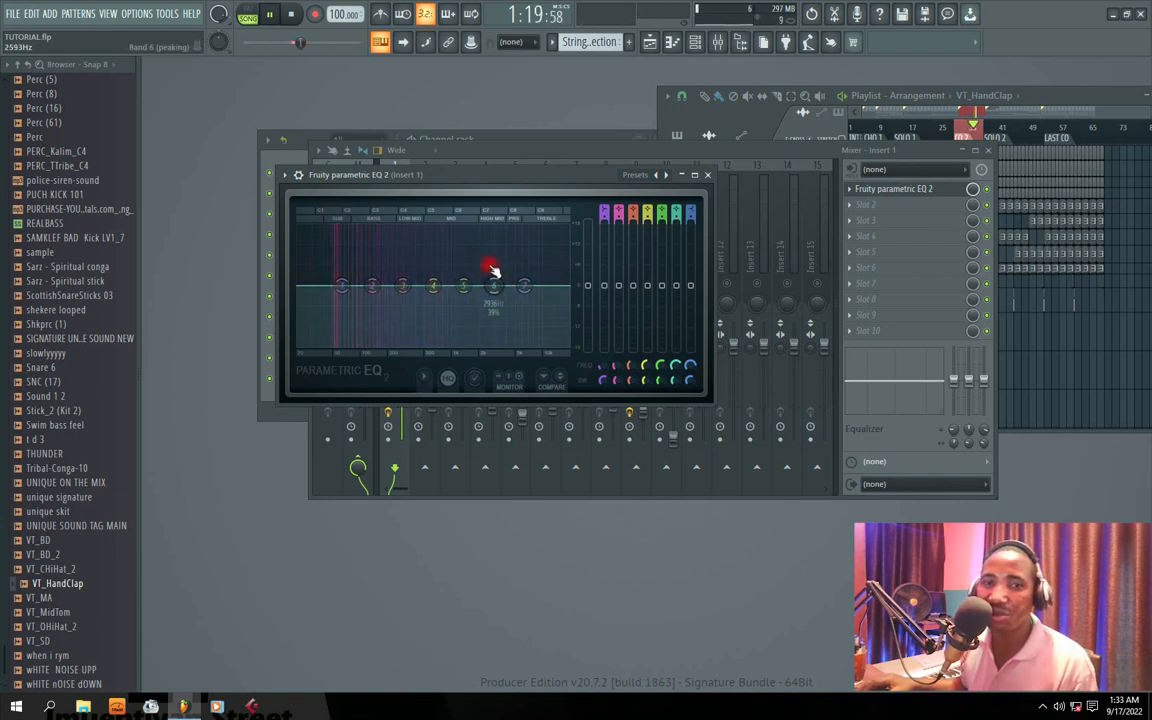
left_click(667, 176)
left_click(716, 247)
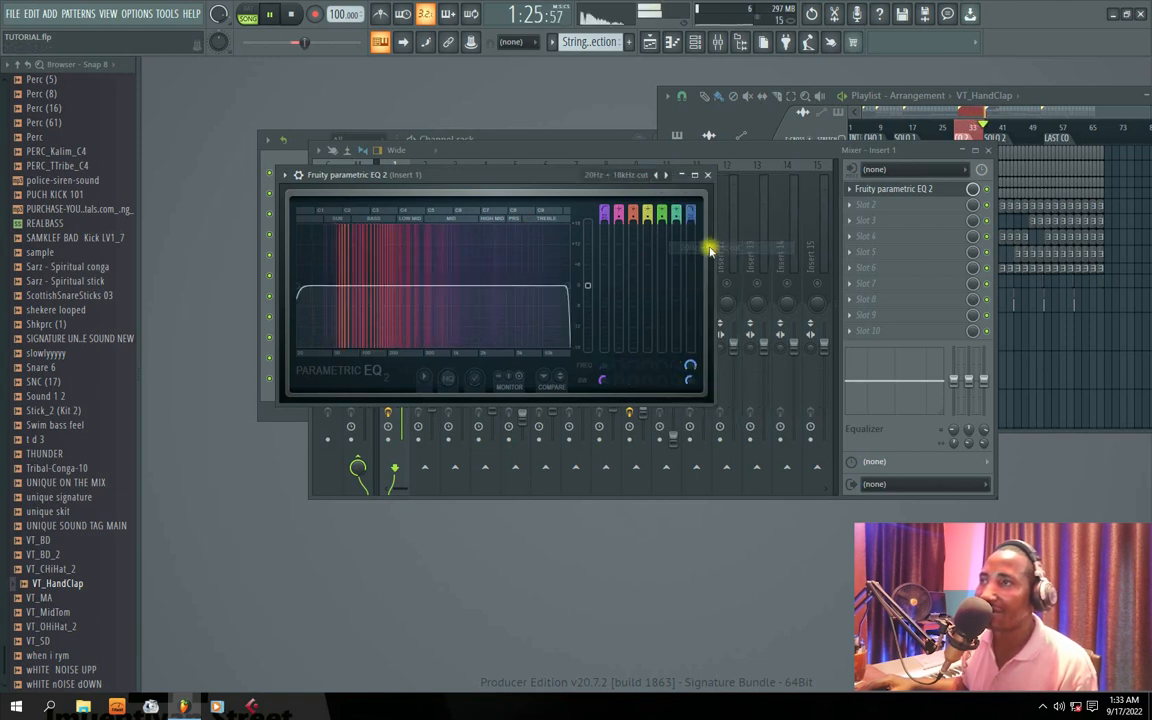
Step: Lower the EQ's band 7 low-pass cutoff to about 813 Hz and raise the band 1 high-pass cutoff while Insert 1 plays
left_click_drag(499, 286, 453, 287)
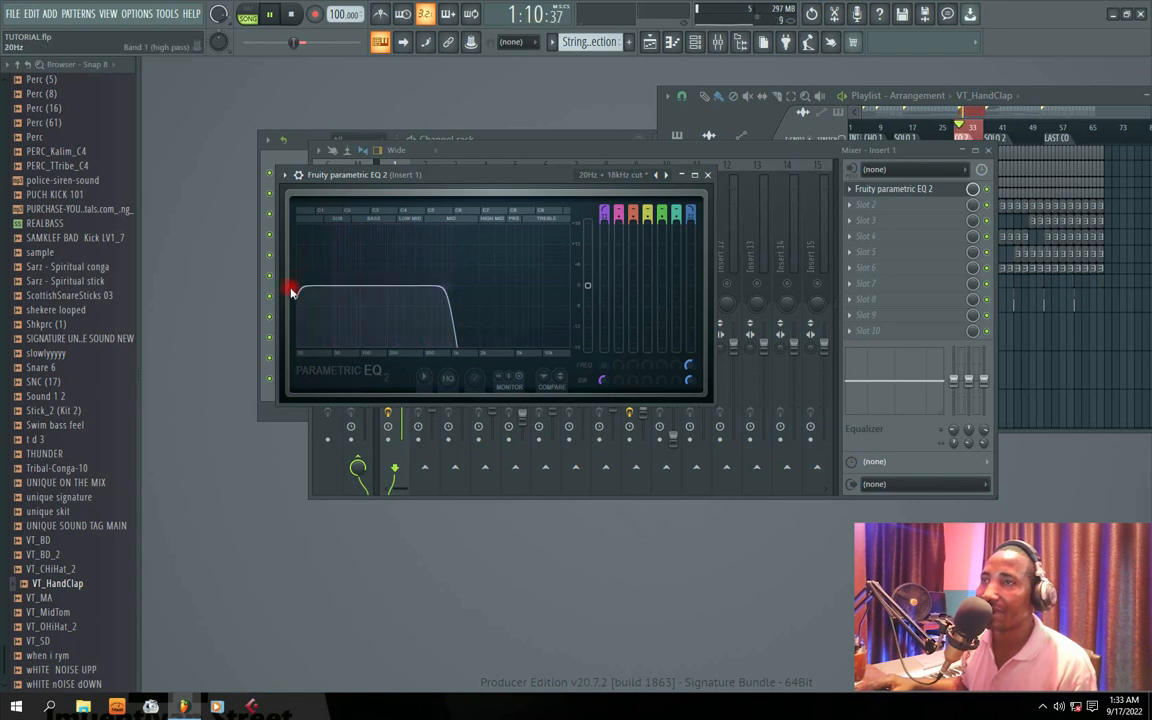
left_click_drag(298, 287, 333, 287)
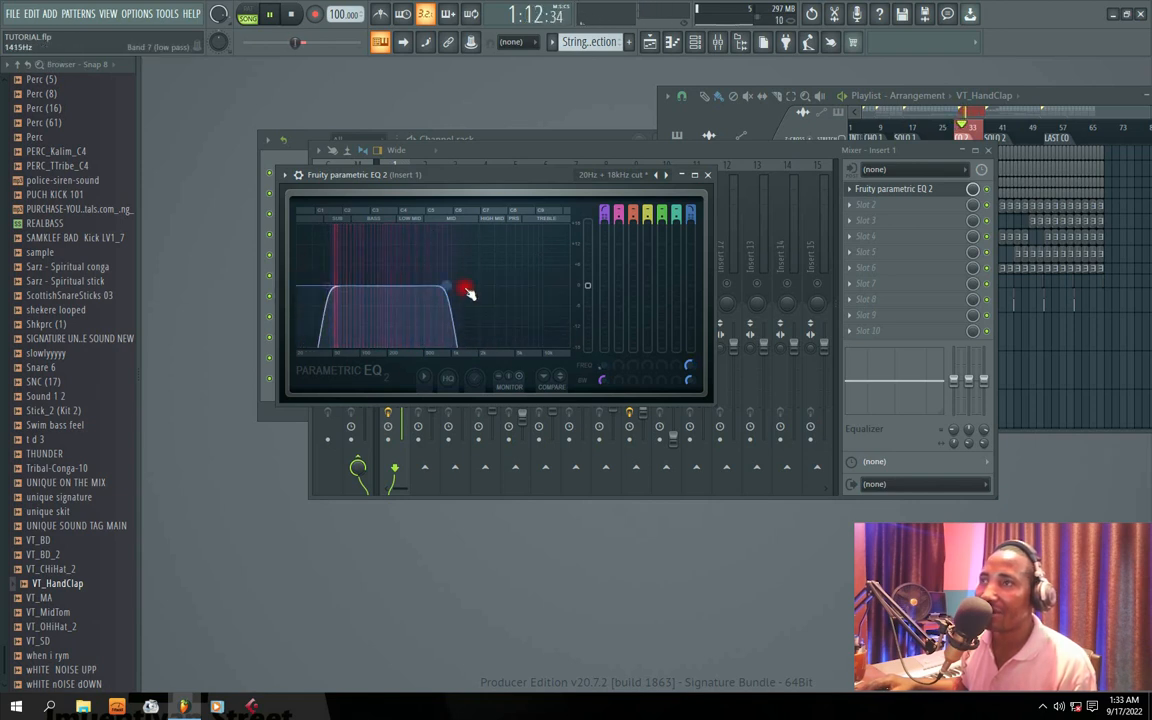
left_click_drag(447, 290, 447, 288)
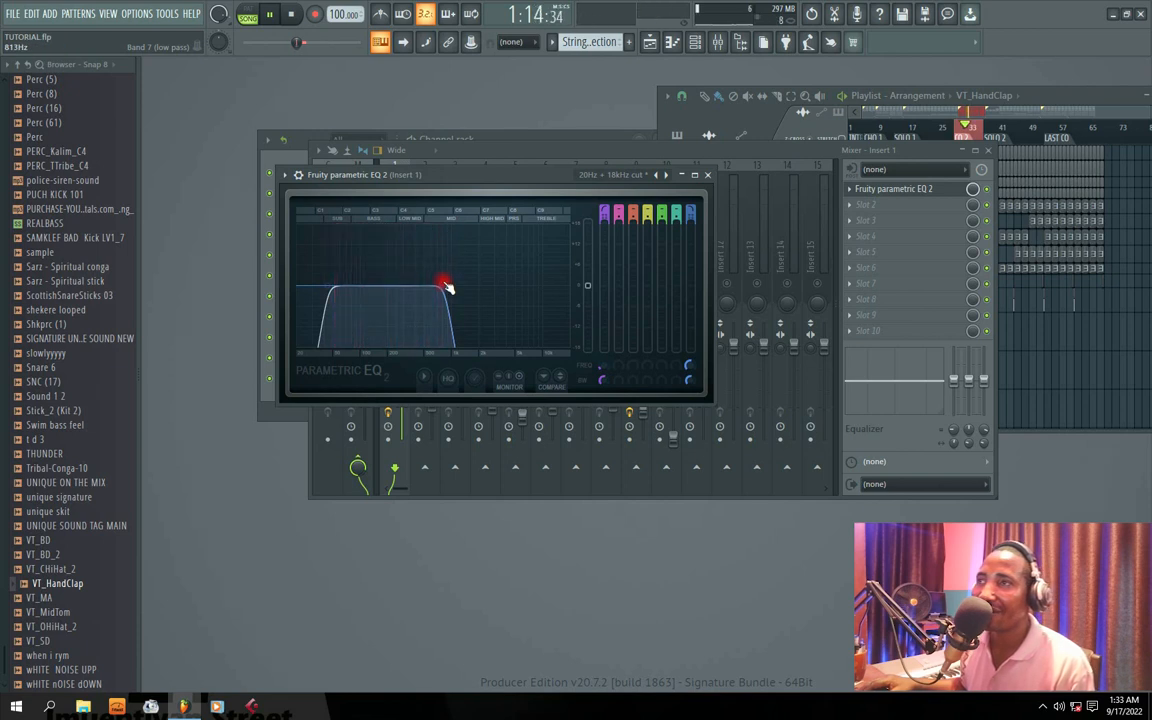
left_click_drag(422, 177, 432, 184)
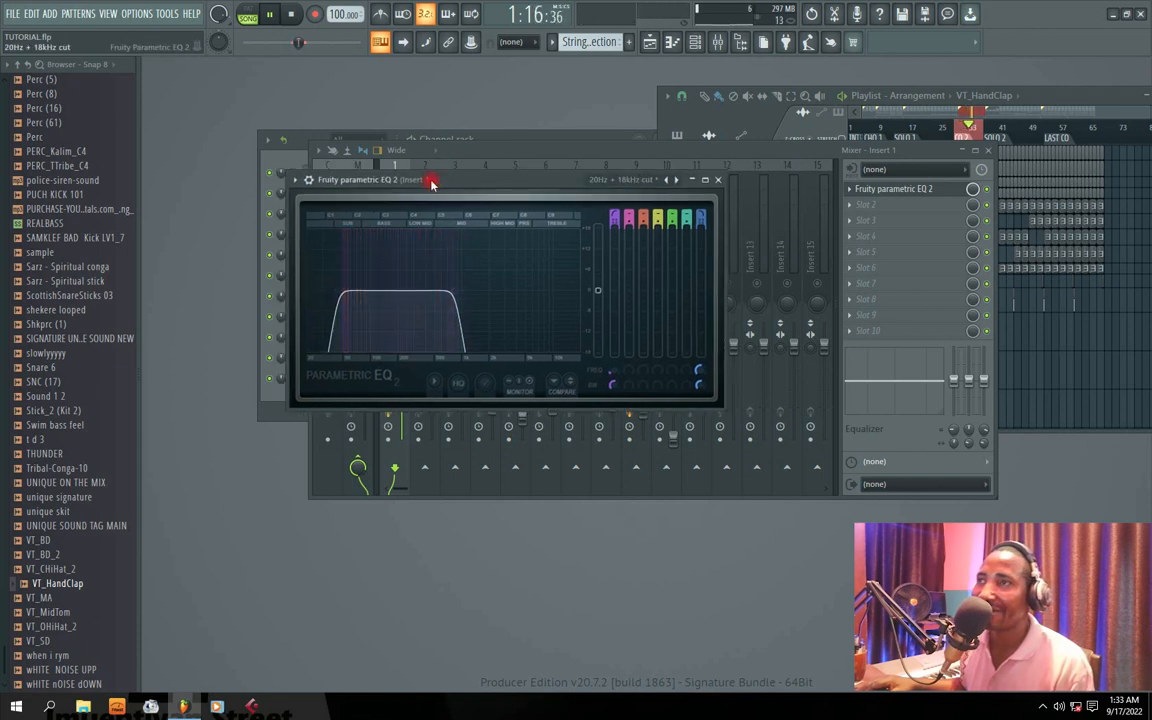
Step: Compare Insert 1 with its EQ bypassed and active during playback, then review the EQ curve and close its window
key("space")
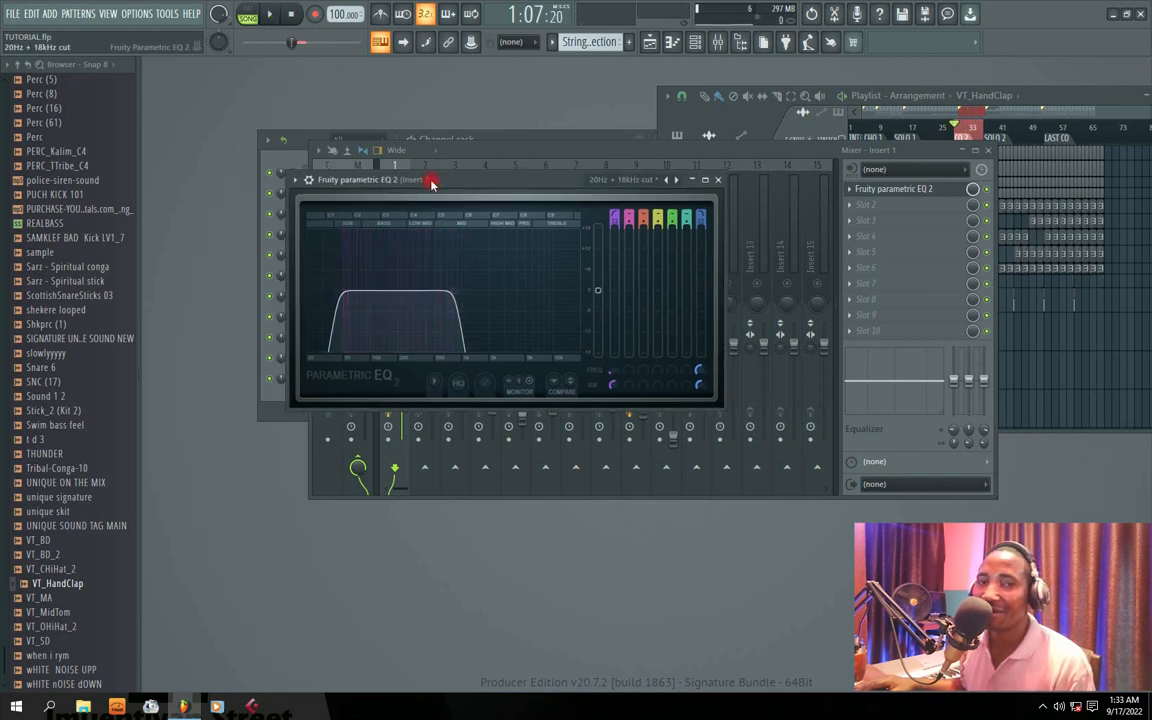
left_click(987, 189)
key("space")
left_click(987, 189)
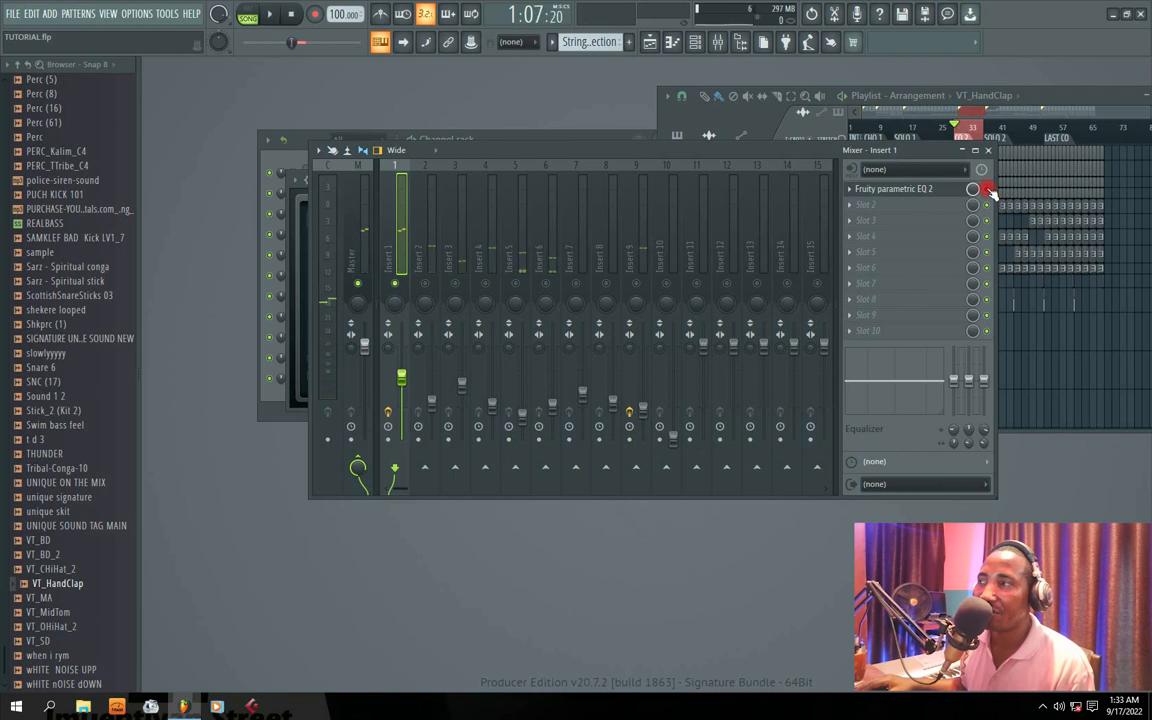
key("space")
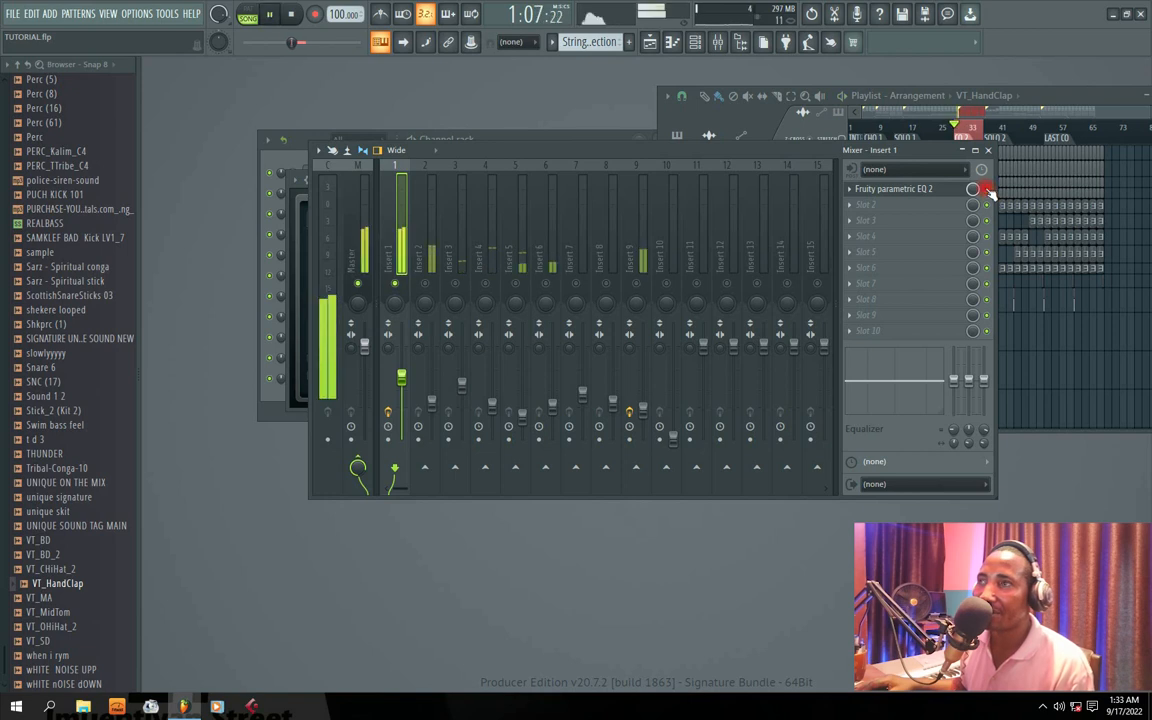
left_click(890, 188)
left_click_drag(517, 185, 495, 183)
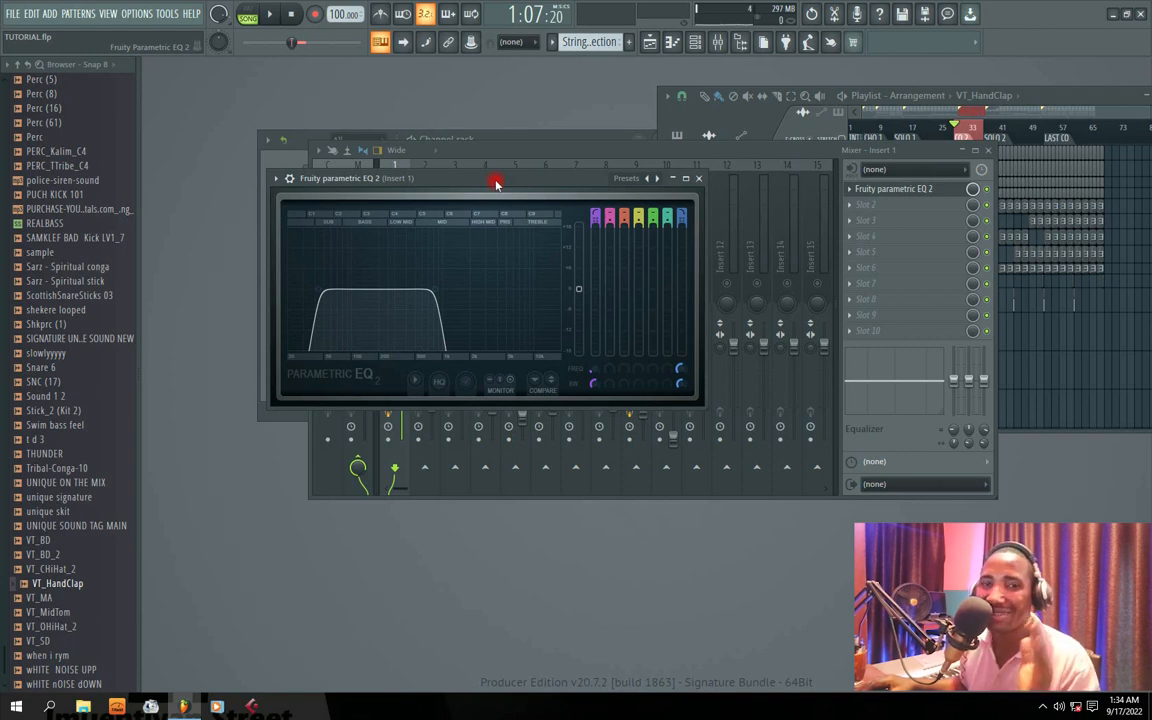
left_click(703, 179)
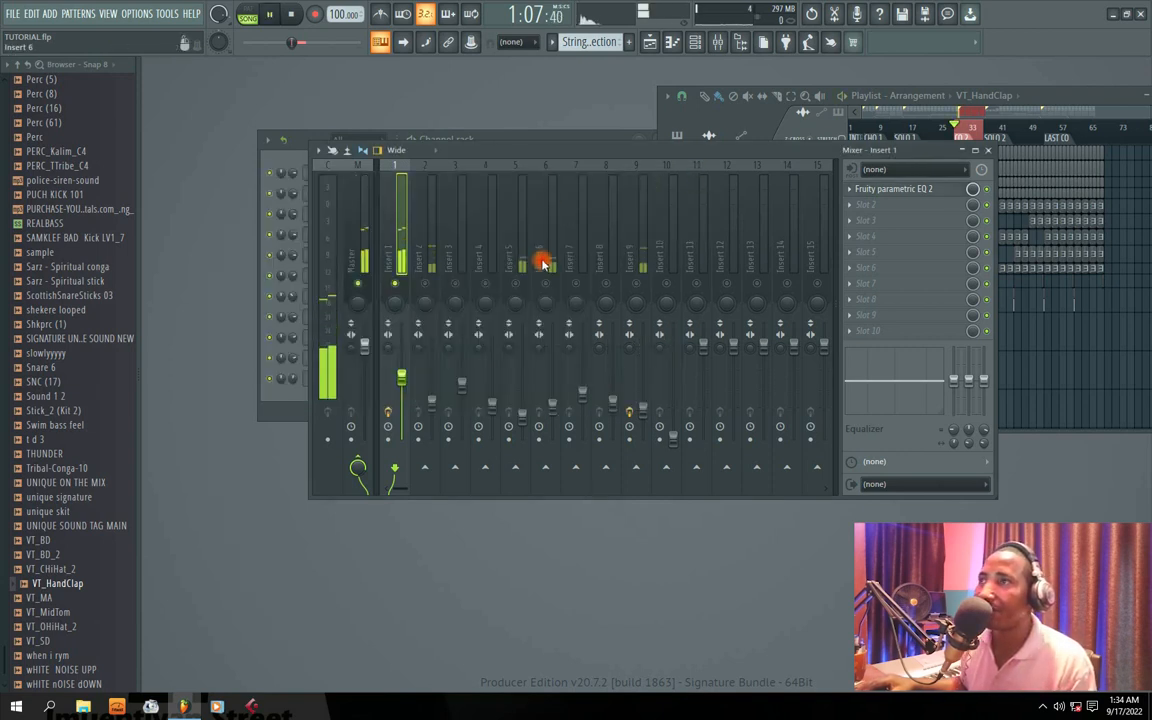
Step: Solo Insert 2 and load Fruity Parametric EQ 2 into its first effect slot
left_click(425, 290)
left_click(389, 284)
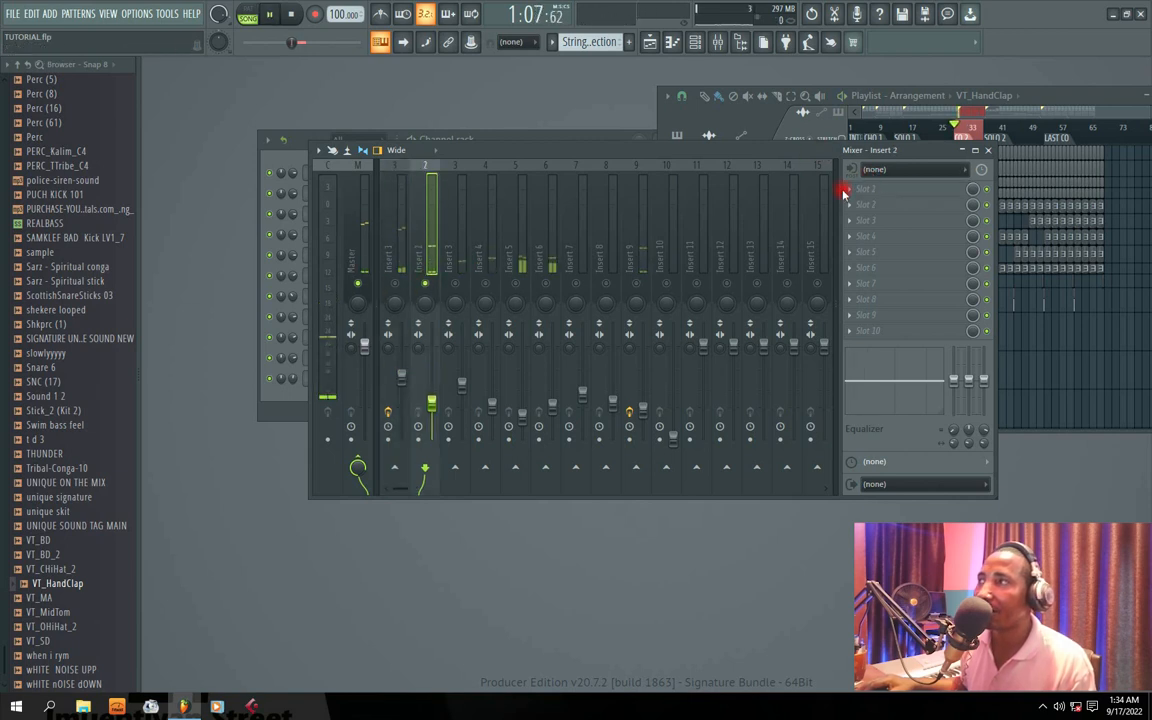
left_click(848, 188)
mouse_move(868, 205)
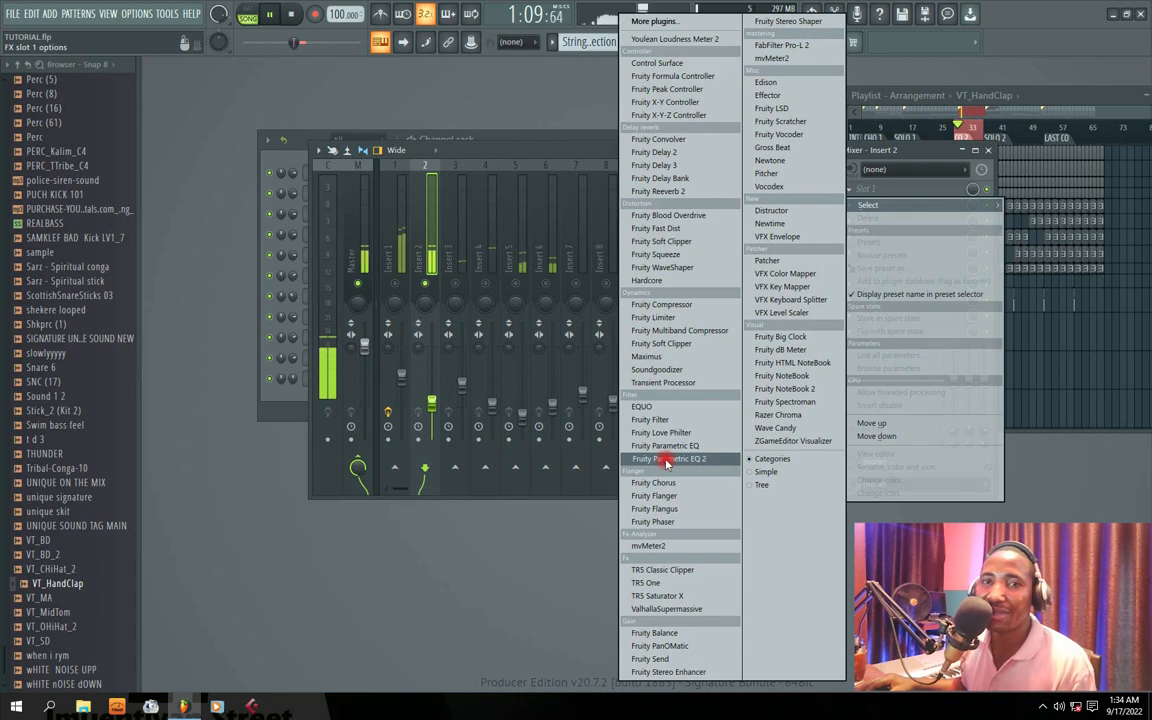
left_click(667, 460)
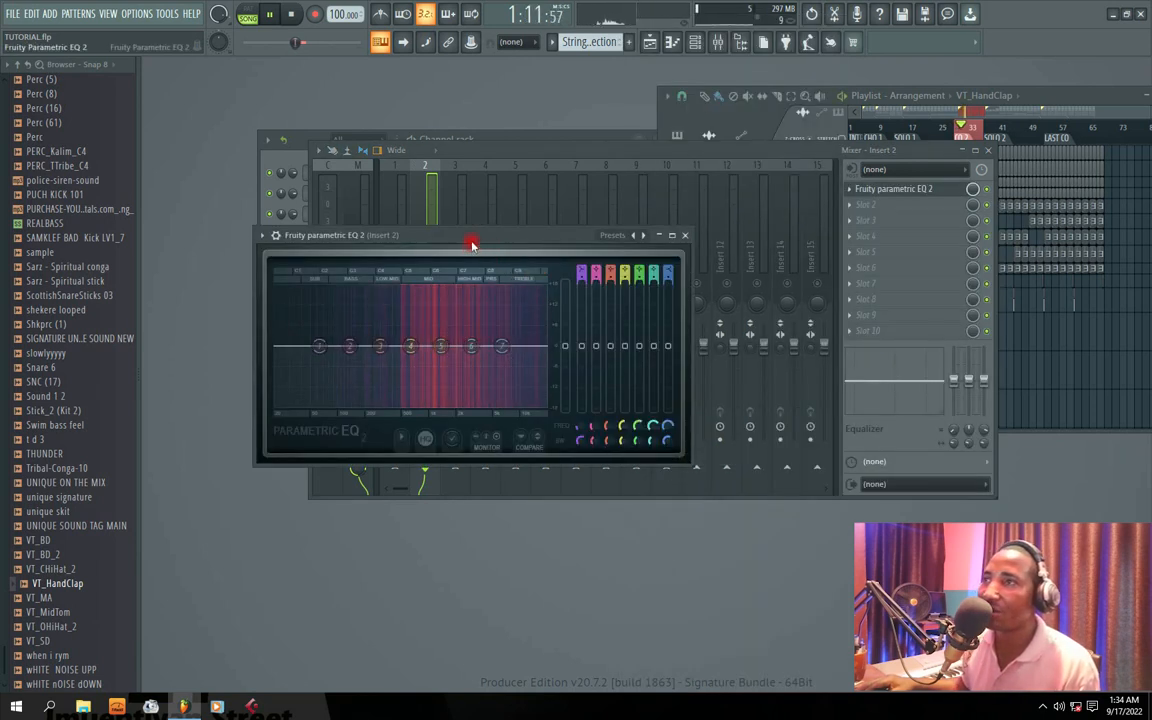
left_click_drag(471, 238, 488, 208)
Step: Briefly play Insert 2 through the flat EQ, then apply the 20Hz + 18kHz cut preset
key("space")
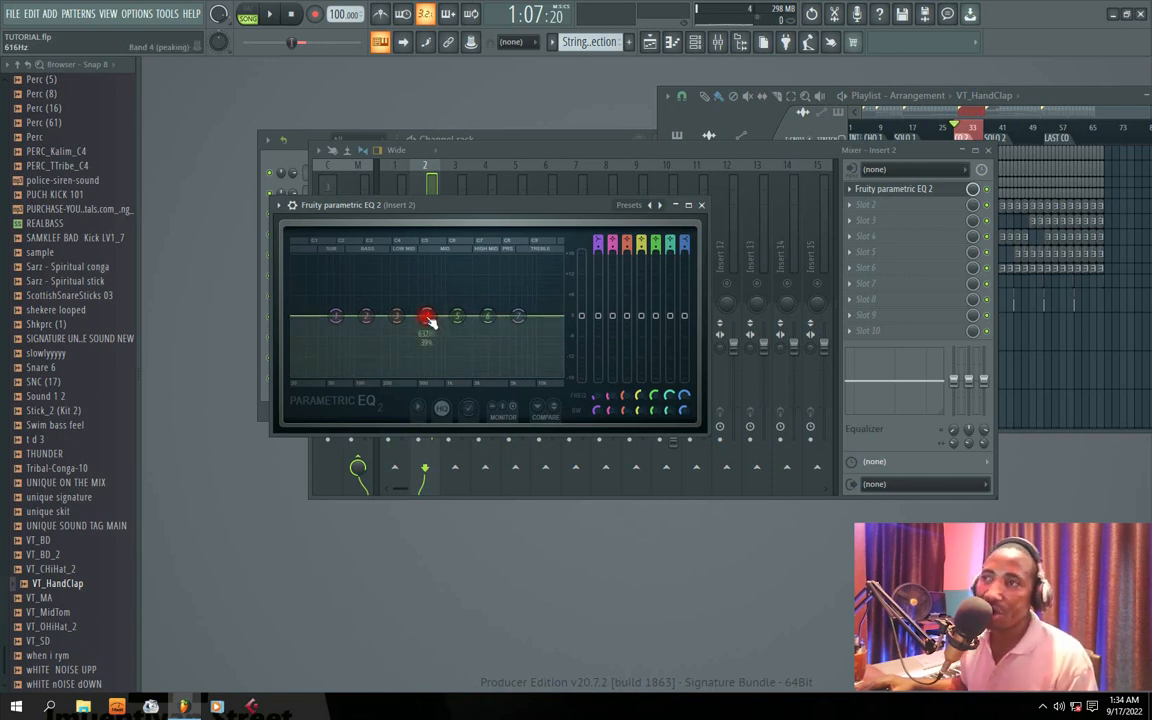
key("space")
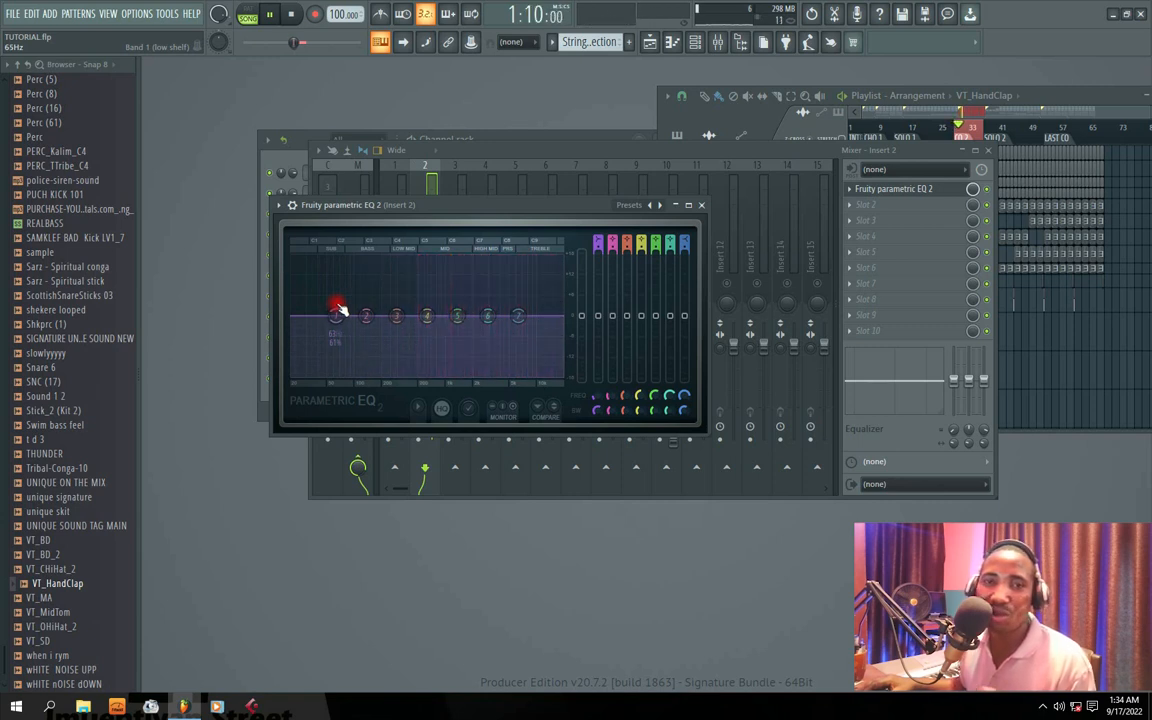
key("space")
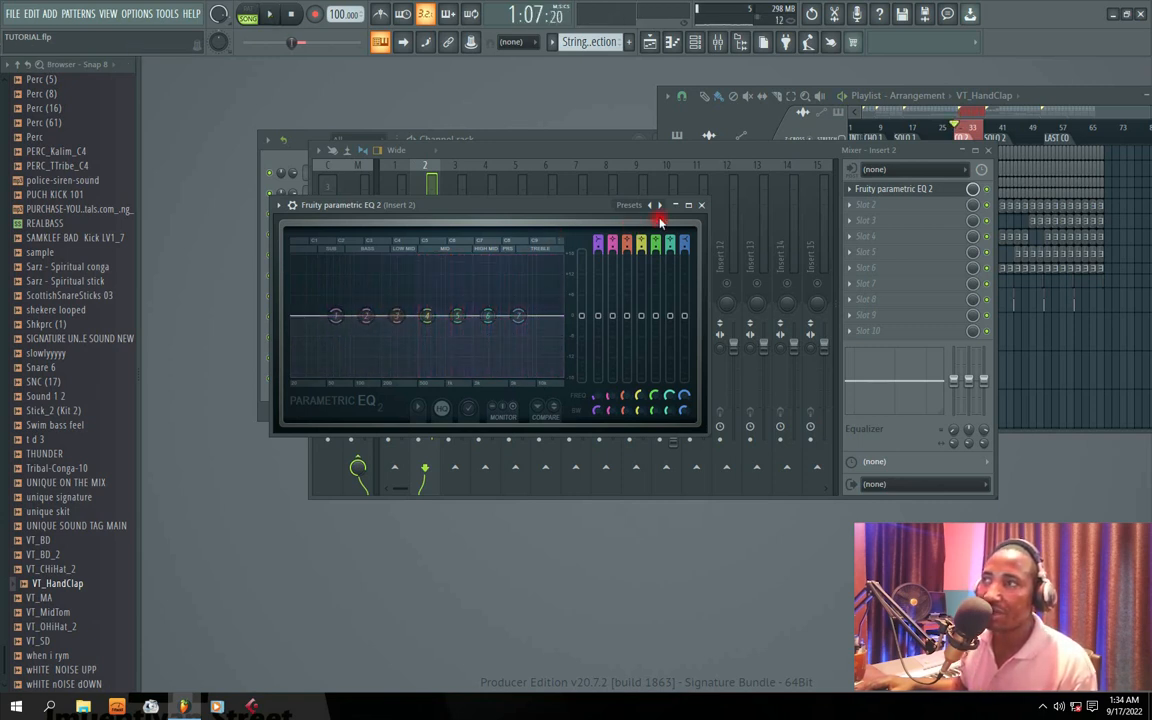
left_click(660, 205)
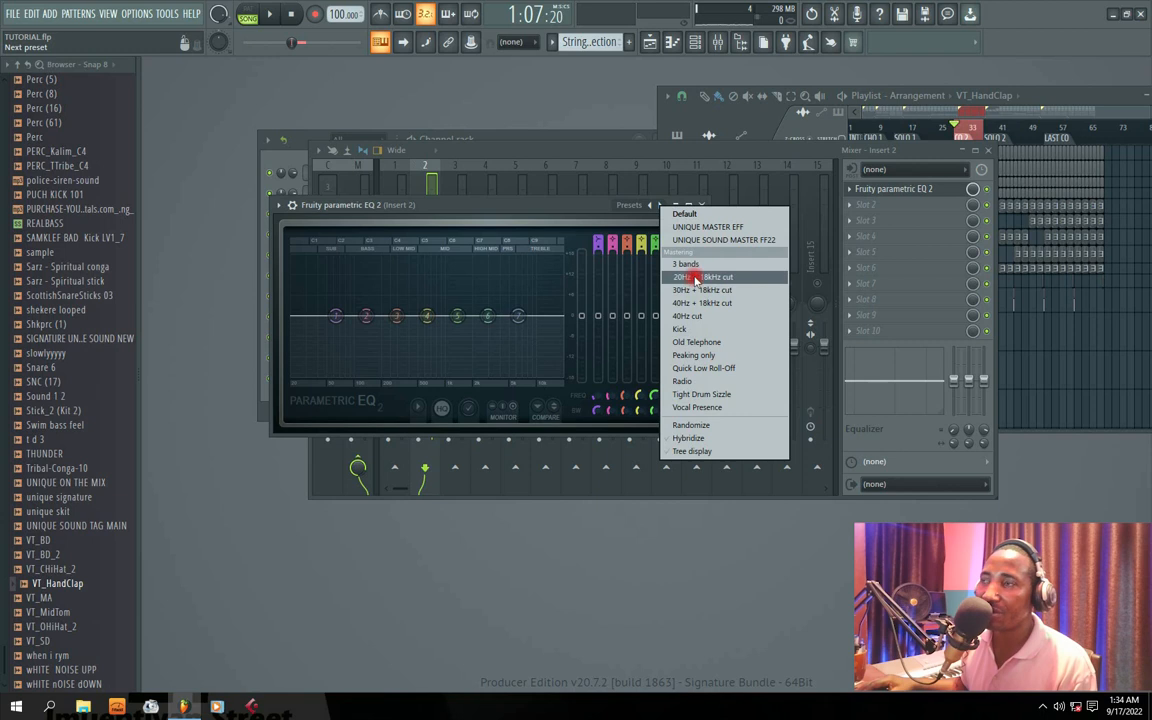
left_click(695, 278)
Step: Raise Insert 2's band 1 high-pass cutoff to about 413 Hz and slightly lower its band 7 low-pass during playback
key("space")
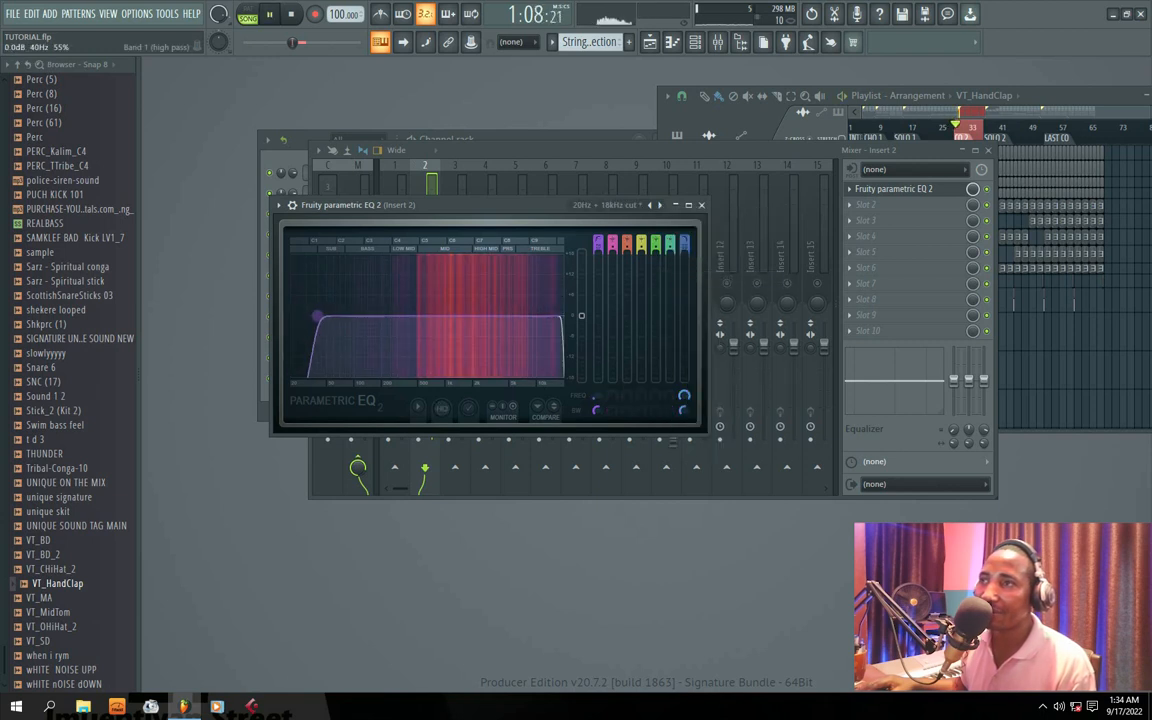
left_click_drag(317, 317, 411, 316)
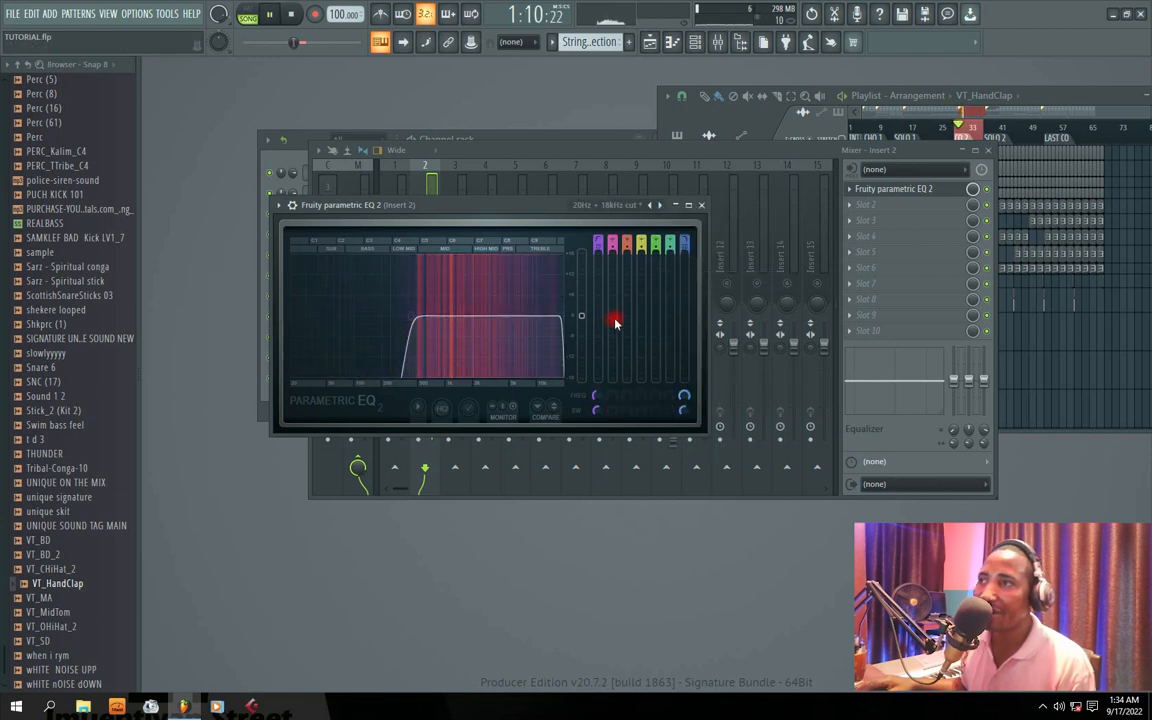
left_click_drag(561, 316, 557, 316)
left_click_drag(411, 316, 405, 316)
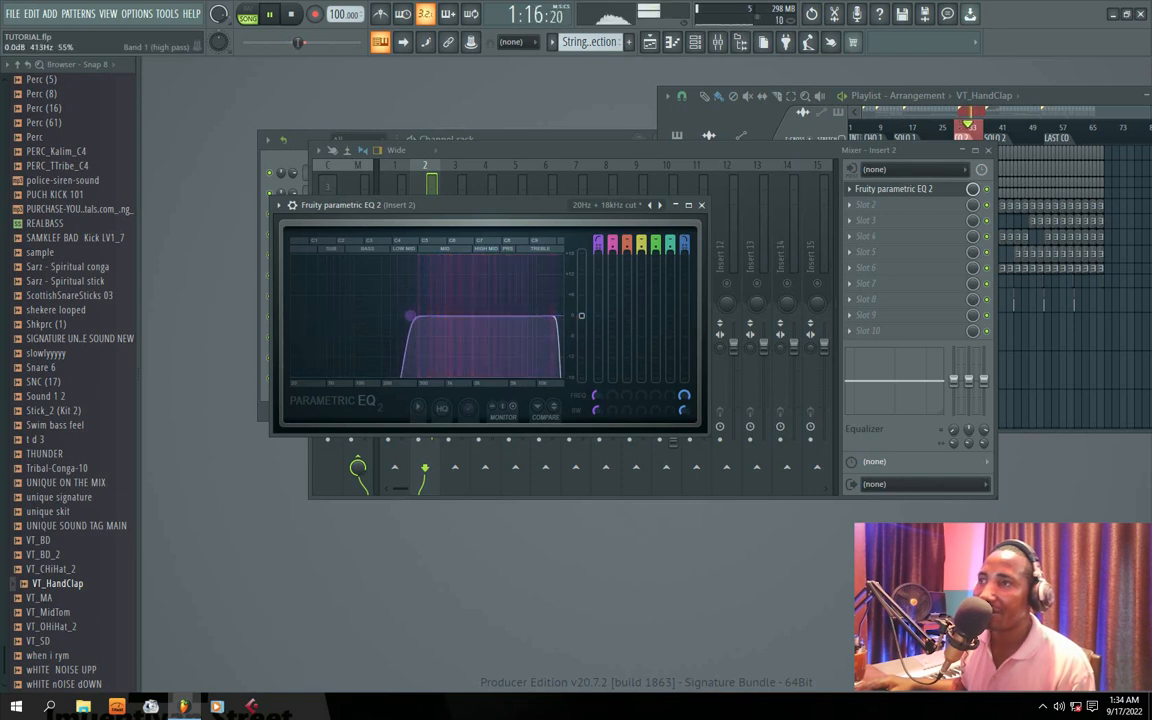
key("space")
left_click_drag(449, 205, 497, 217)
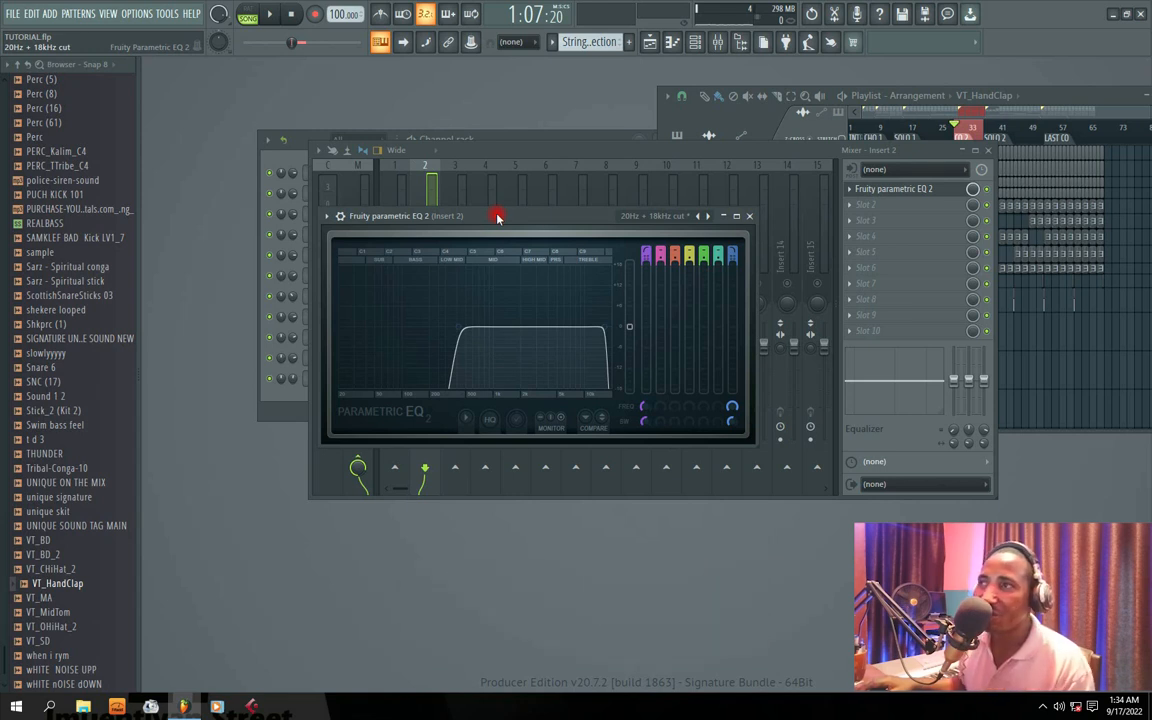
left_click(748, 216)
Step: Play the section with Insert 3 soloed and load Fruity Parametric EQ 2 into its first effect slot
key("space")
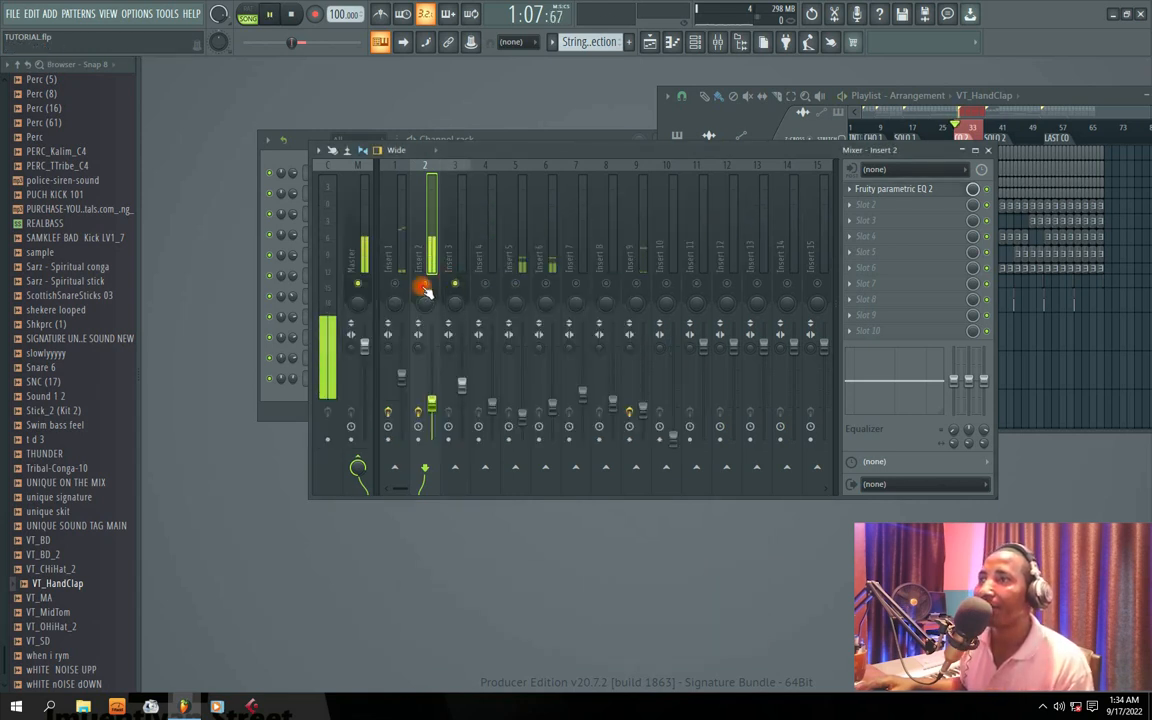
left_click(446, 272)
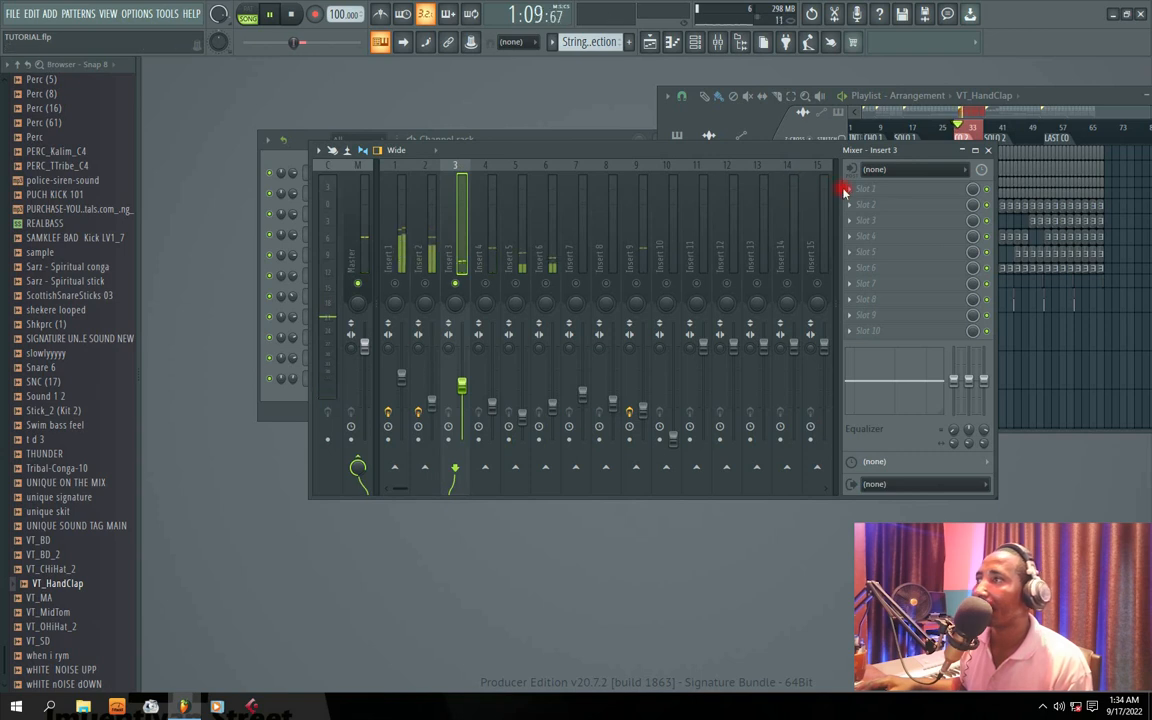
left_click(852, 189)
mouse_move(868, 205)
left_click(687, 458)
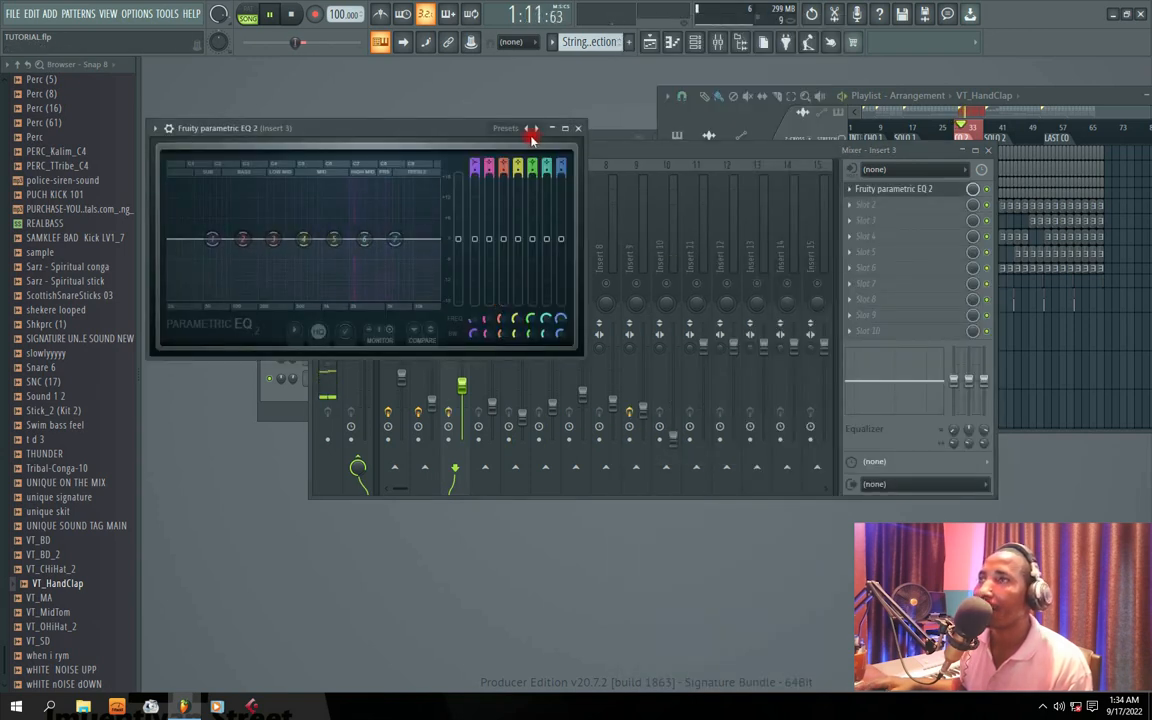
Step: Apply the 20Hz + 18kHz cut preset to Insert 3's EQ and narrow it with a higher high-pass and lower low-pass cutoff
left_click(527, 129)
left_click(575, 198)
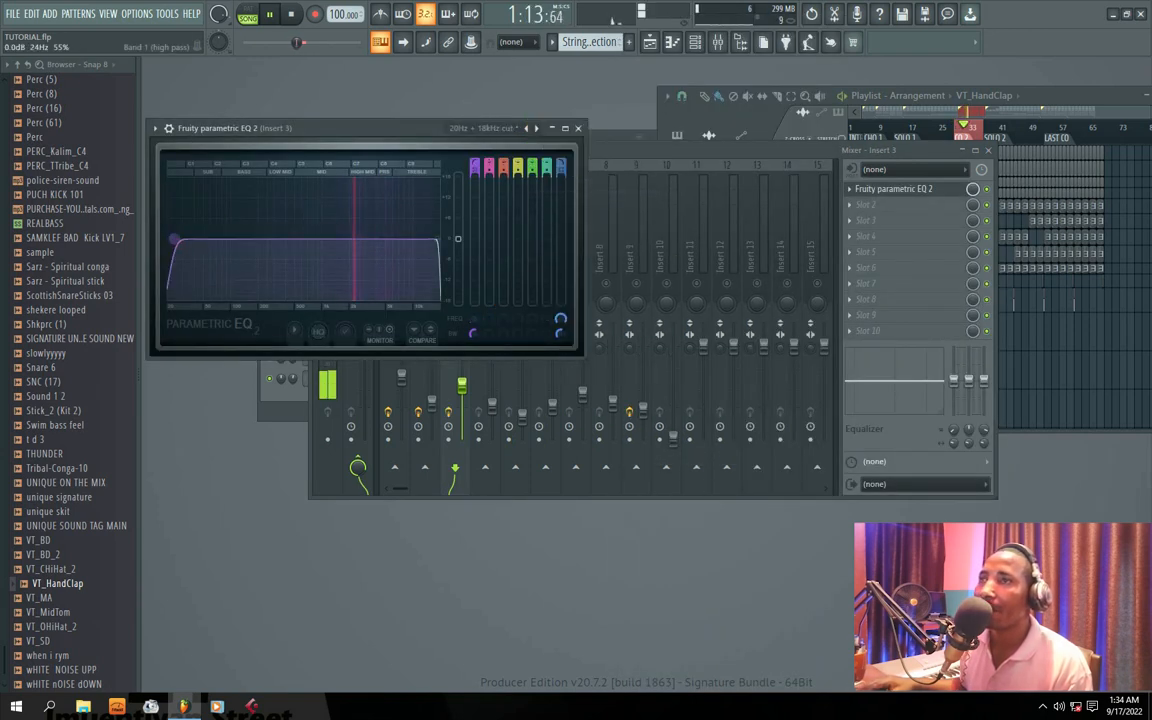
left_click_drag(167, 241, 335, 240)
left_click_drag(436, 240, 380, 240)
left_click(578, 130)
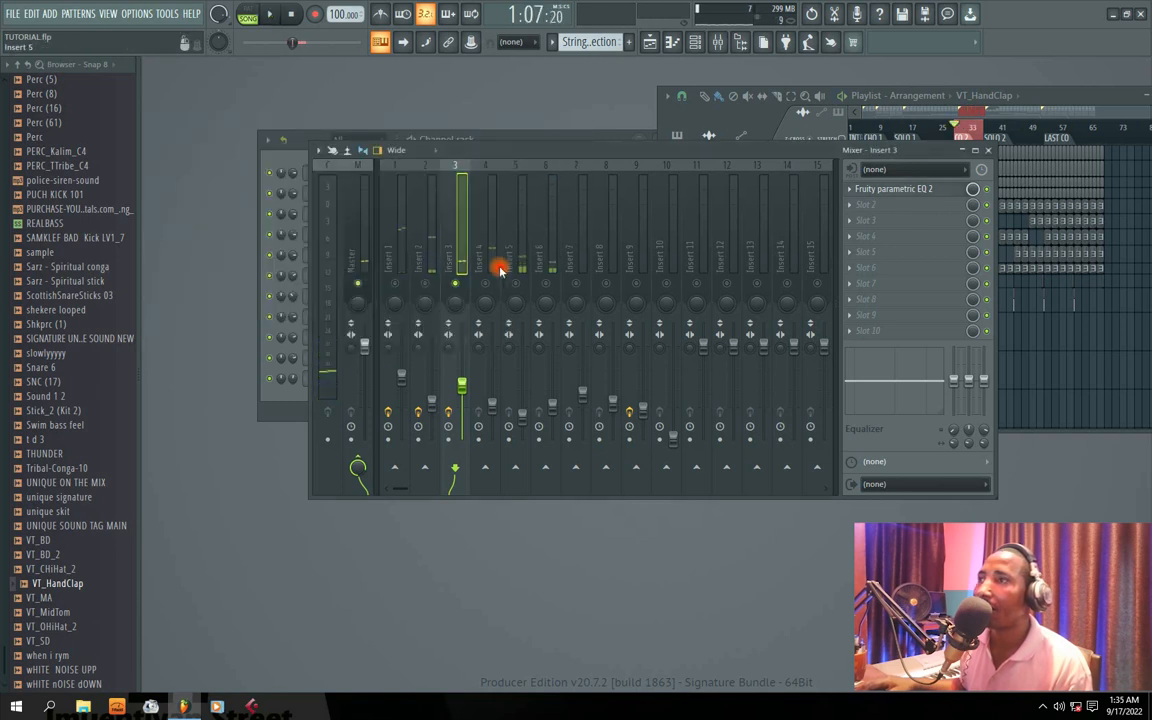
Step: Solo Insert 4 and load Fruity Parametric EQ 2 into its first effect slot
left_click(480, 274)
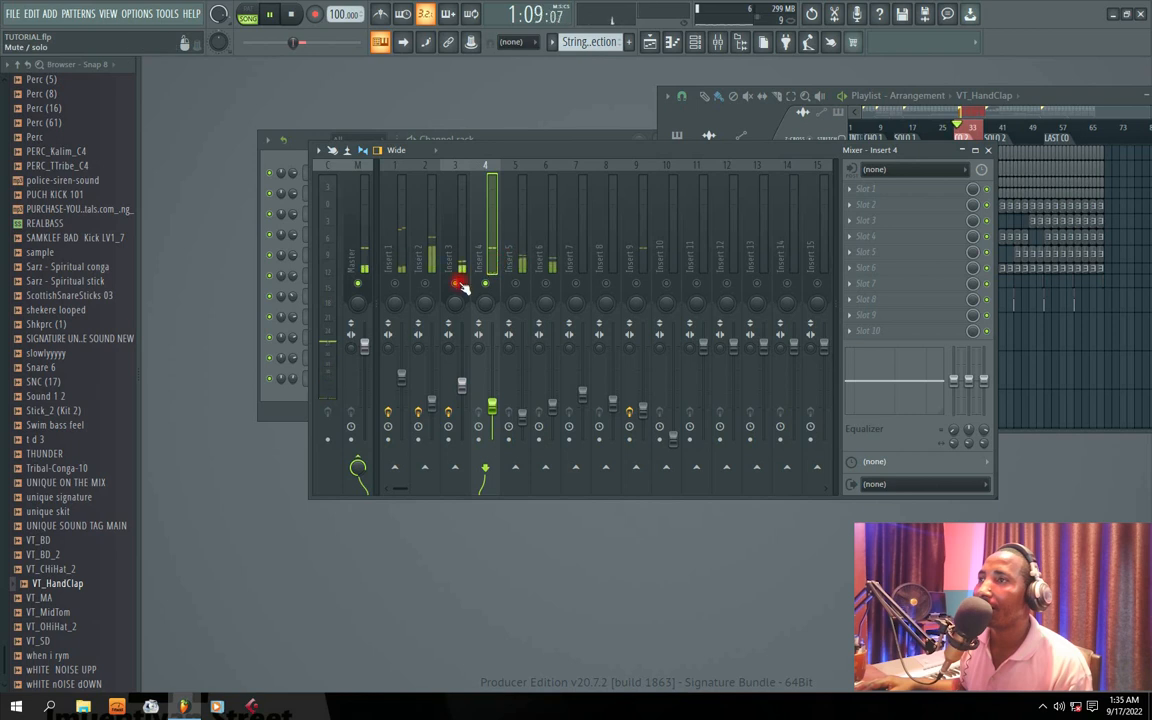
left_click(847, 188)
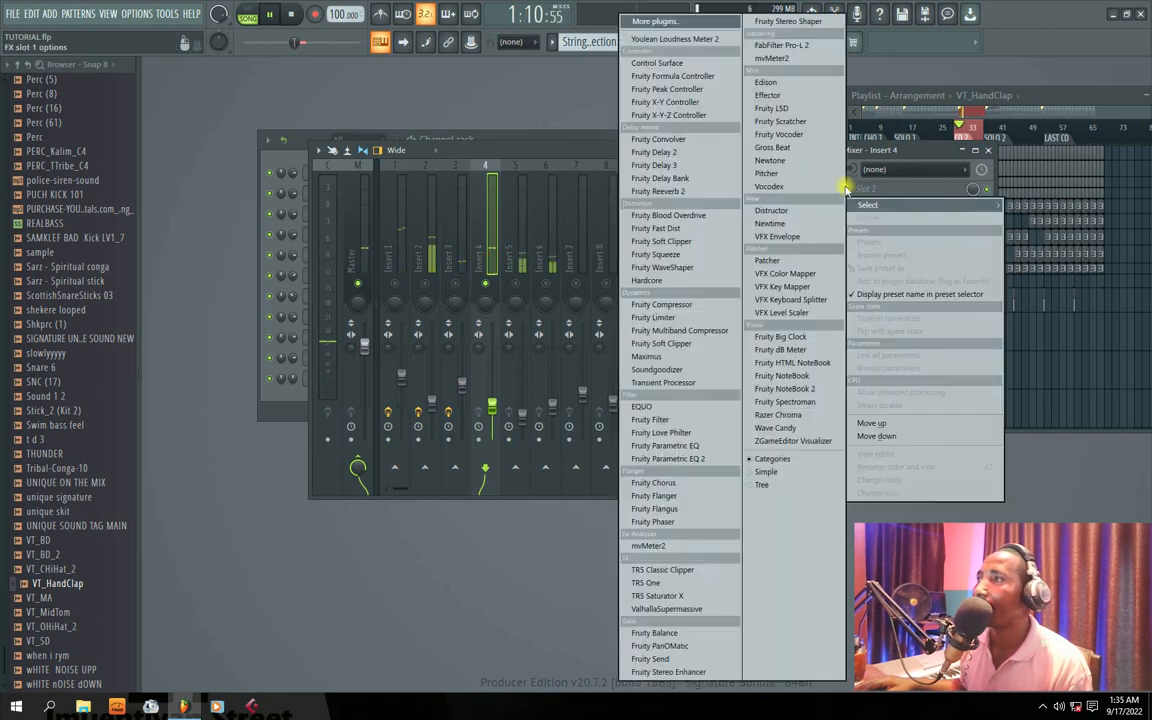
left_click(668, 458)
Step: Apply the 20Hz + 18kHz cut preset to Insert 4's EQ, setting the high-pass to about 183 Hz and lowering the low-pass cutoff
left_click(578, 168)
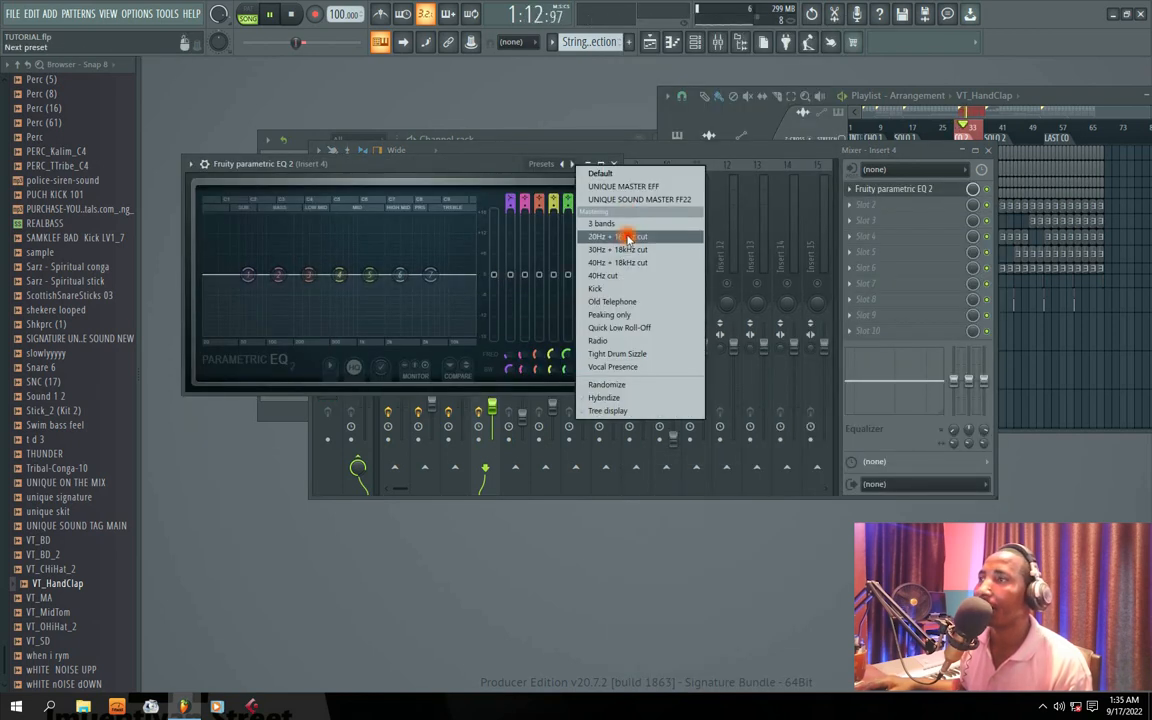
left_click(595, 236)
left_click(578, 166)
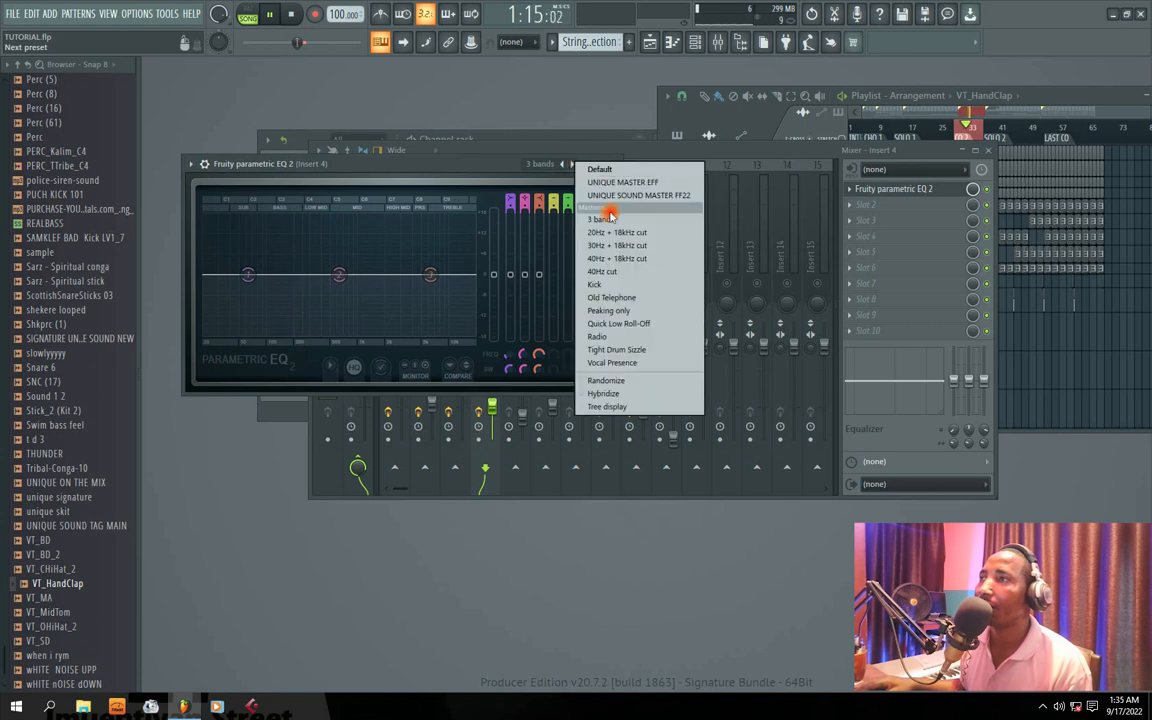
left_click(612, 224)
left_click_drag(237, 274, 278, 274)
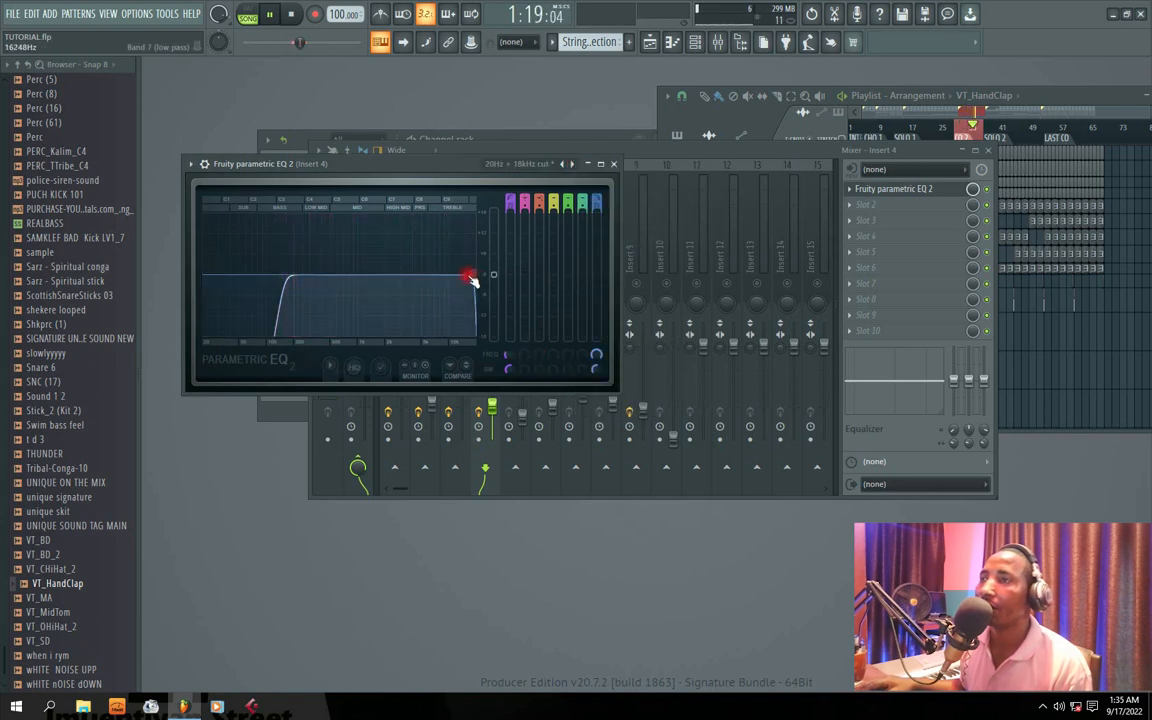
left_click_drag(476, 282, 449, 274)
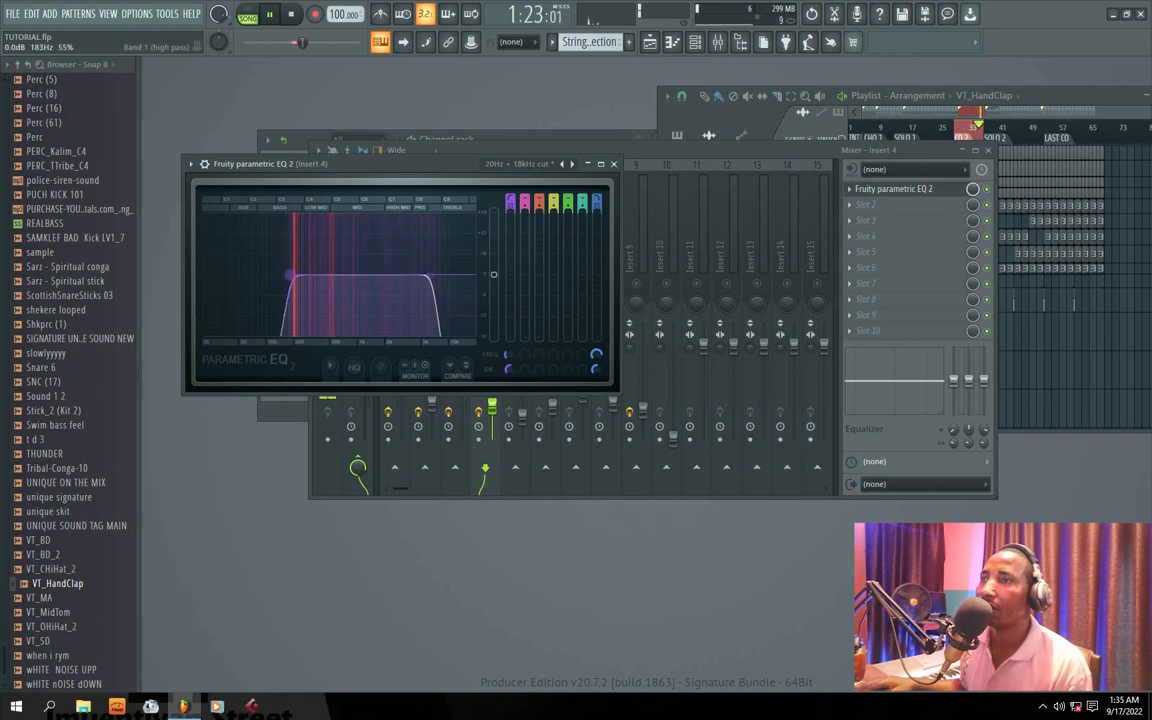
left_click(616, 165)
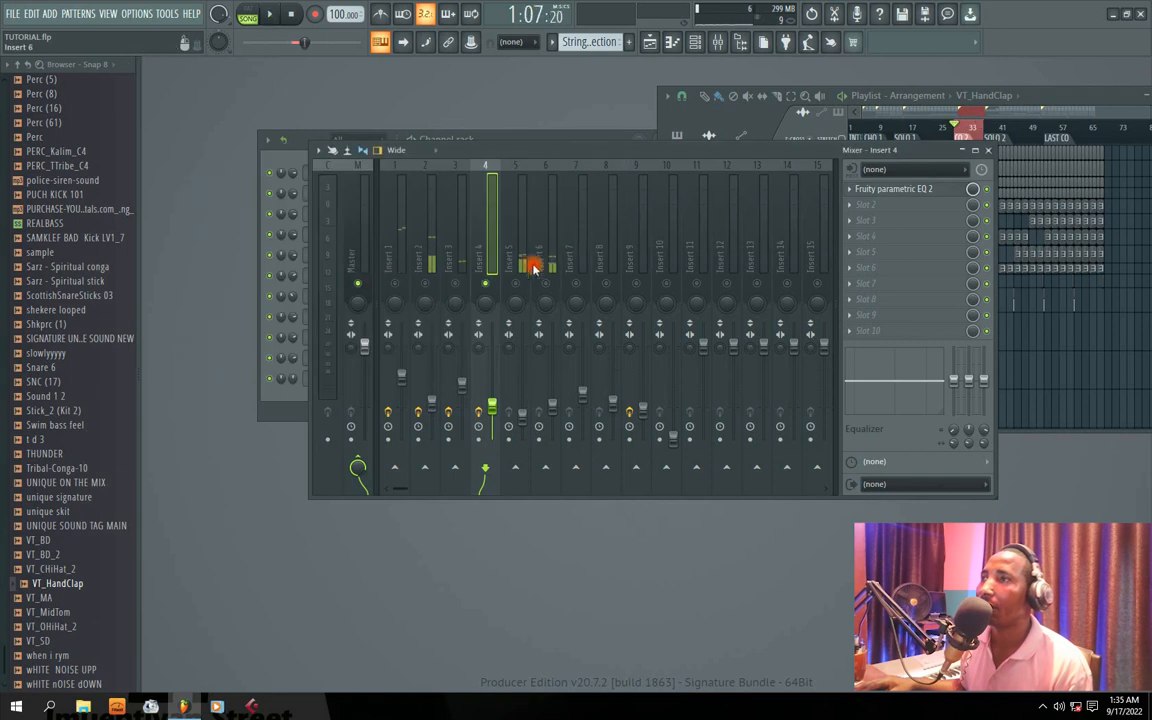
Step: Solo Insert 5 and load Fruity Parametric EQ 2 into its first effect slot
left_click(516, 258)
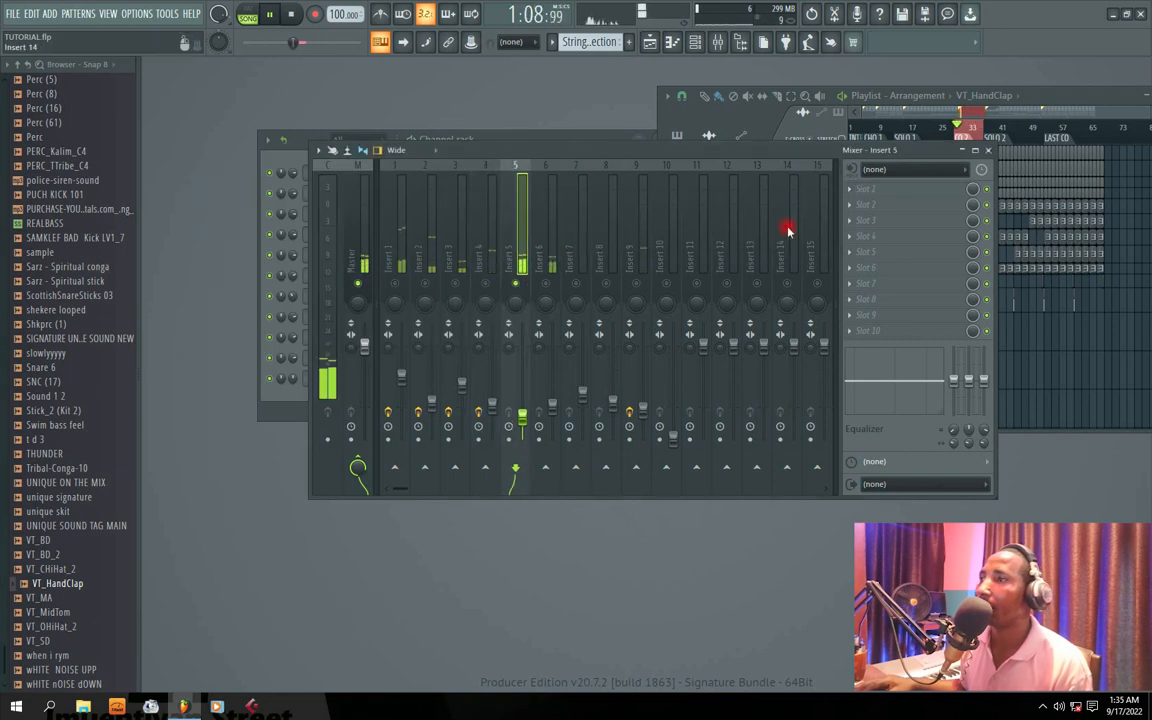
left_click(845, 188)
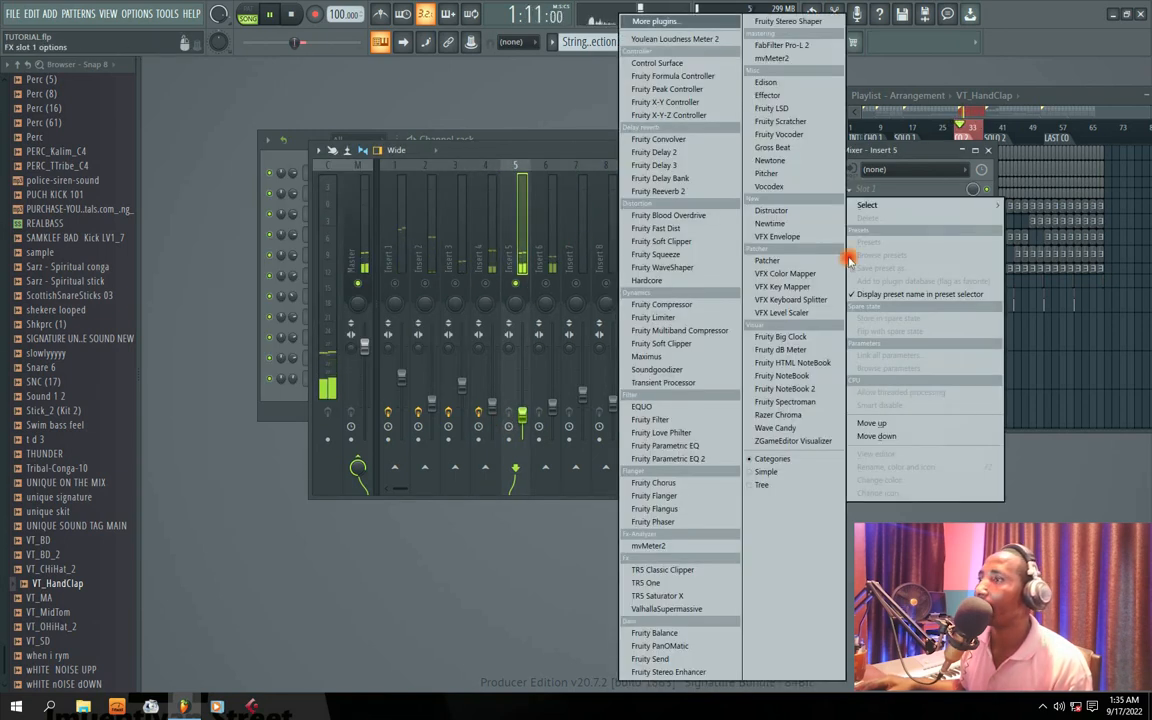
left_click(688, 458)
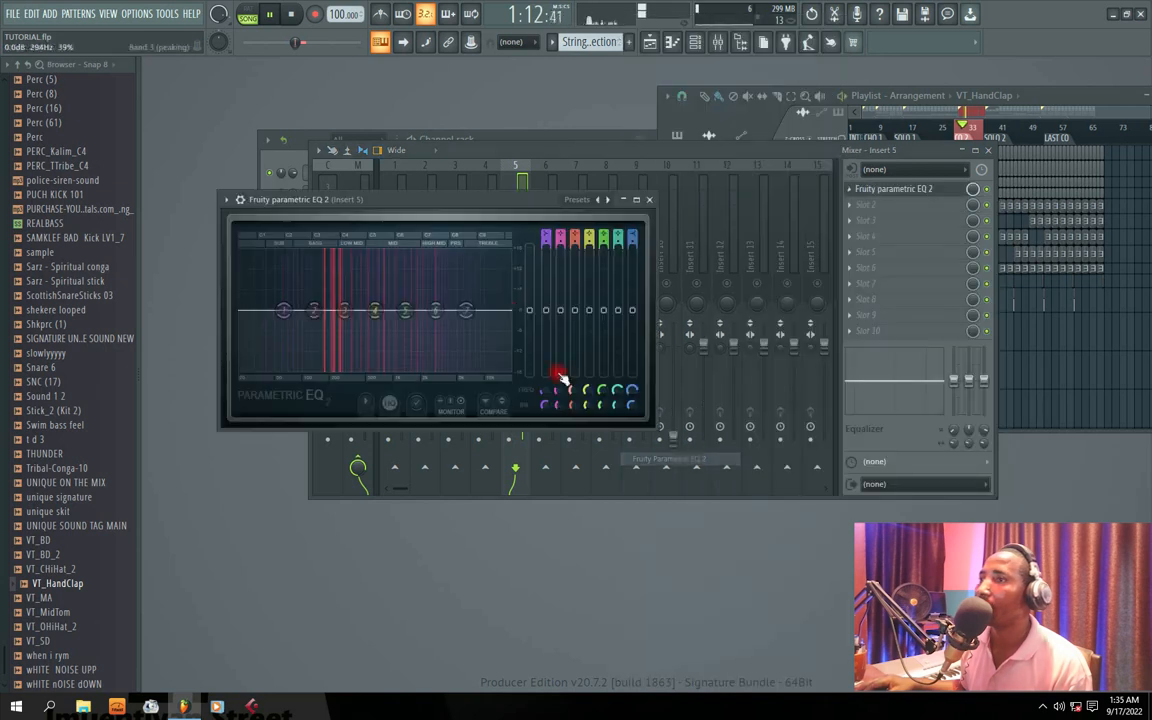
Step: Apply the 20Hz + 18kHz cut preset to Insert 5's EQ, then raise the band 1 high-pass and lower the band 7 low-pass cutoff
left_click(608, 199)
left_click(653, 263)
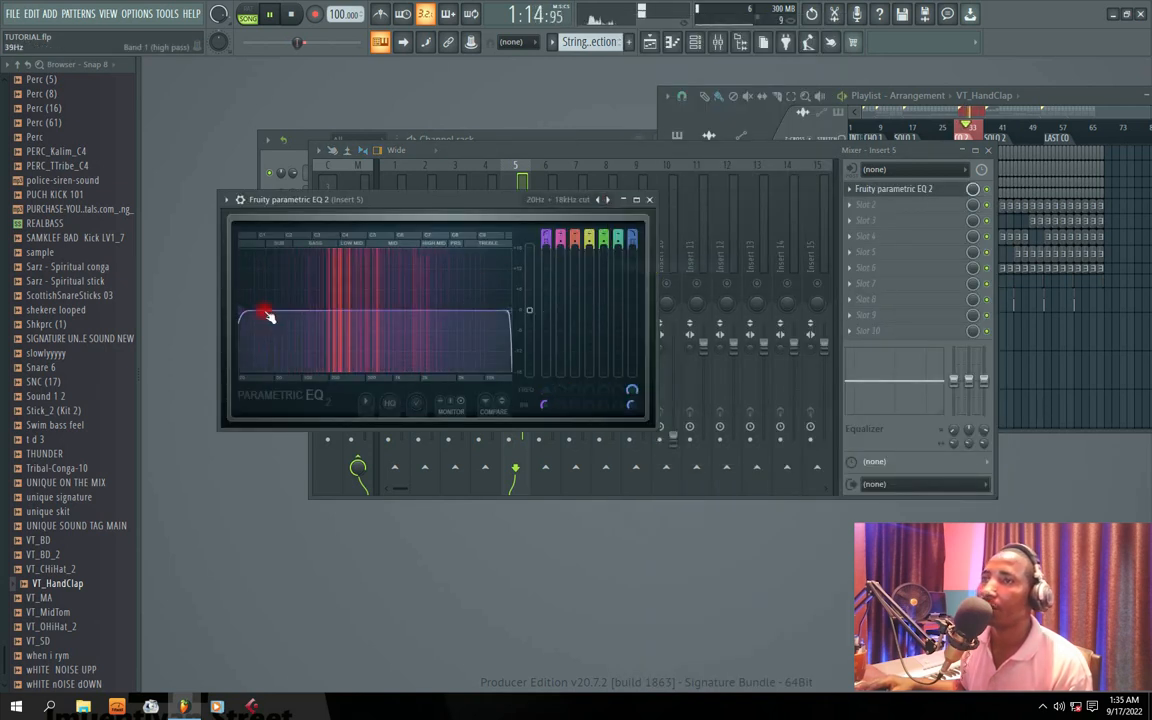
left_click_drag(289, 310, 311, 310)
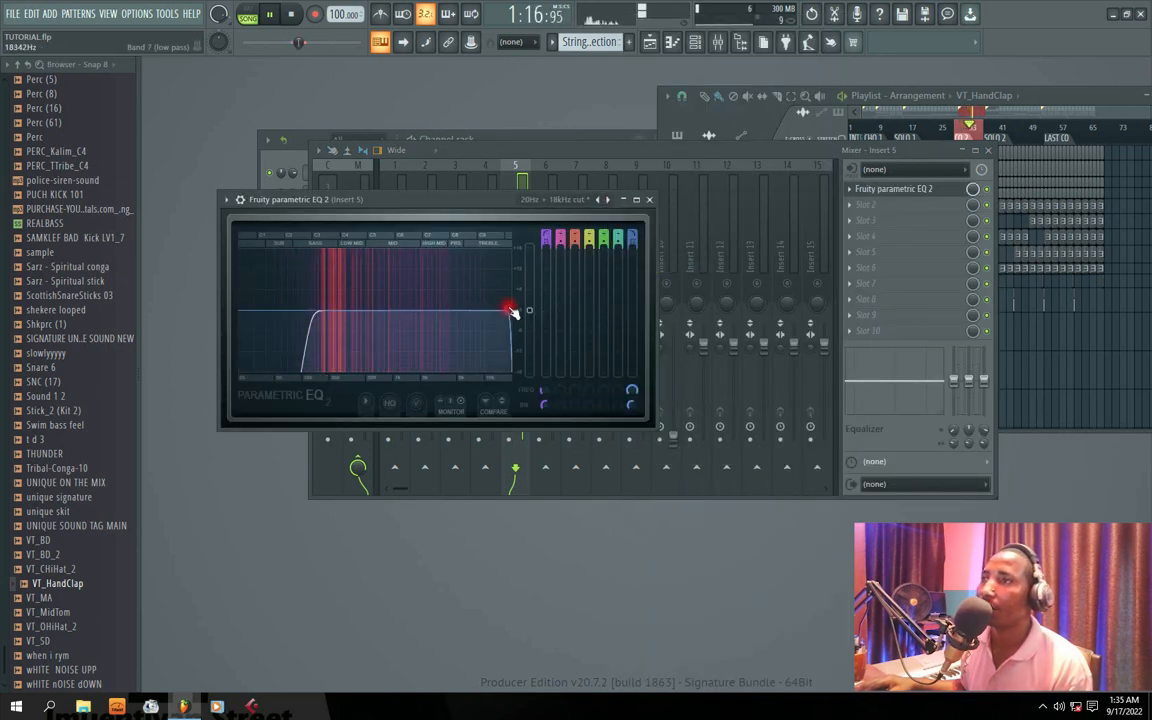
left_click_drag(509, 310, 465, 310)
left_click(649, 199)
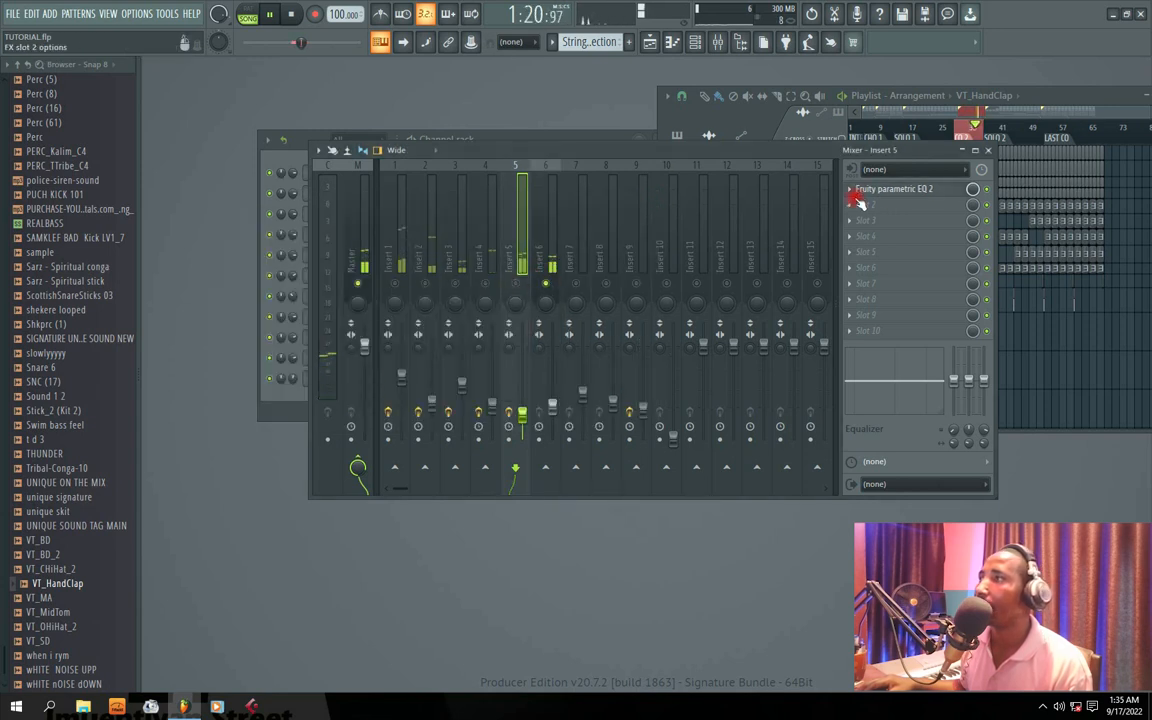
Step: Select the active Insert 6 and load Fruity Parametric EQ 2 into its first effect slot
left_click(547, 261)
left_click(863, 193)
mouse_move(861, 211)
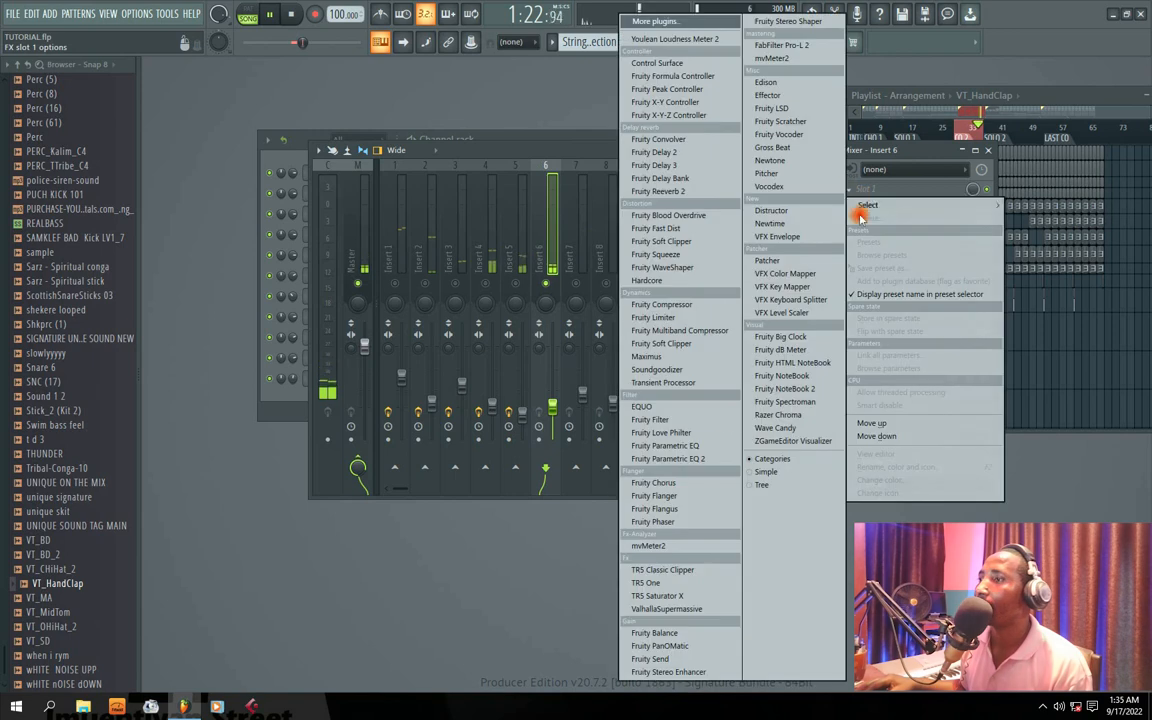
left_click(689, 460)
Step: Apply the 20Hz + 18kHz cut preset to Insert 6's EQ, setting the high-pass to about 62 Hz and lowering the low-pass cutoff
left_click(641, 236)
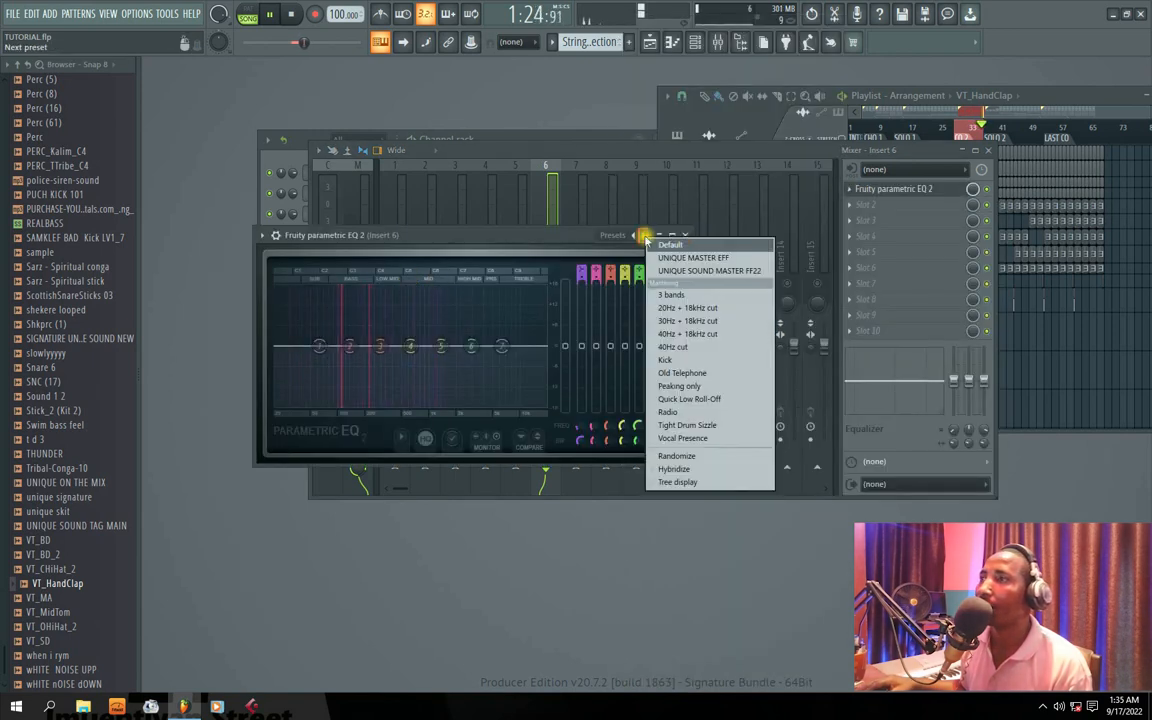
left_click(689, 301)
left_click_drag(276, 346, 321, 347)
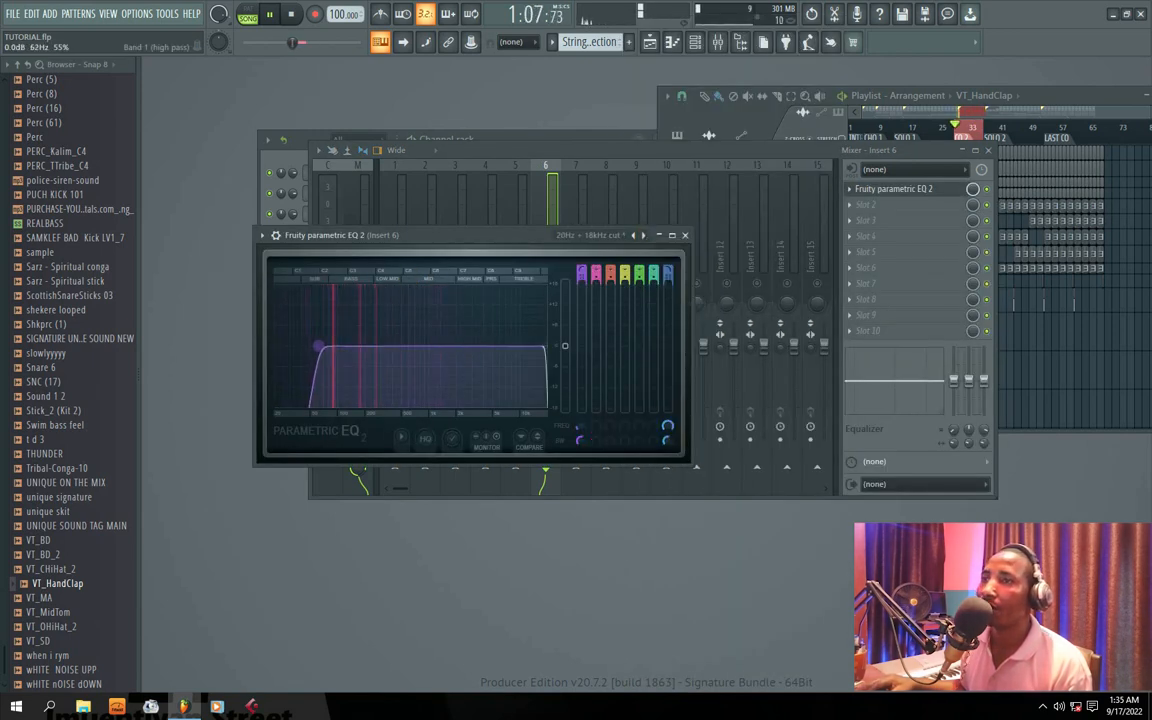
left_click_drag(543, 343, 458, 346)
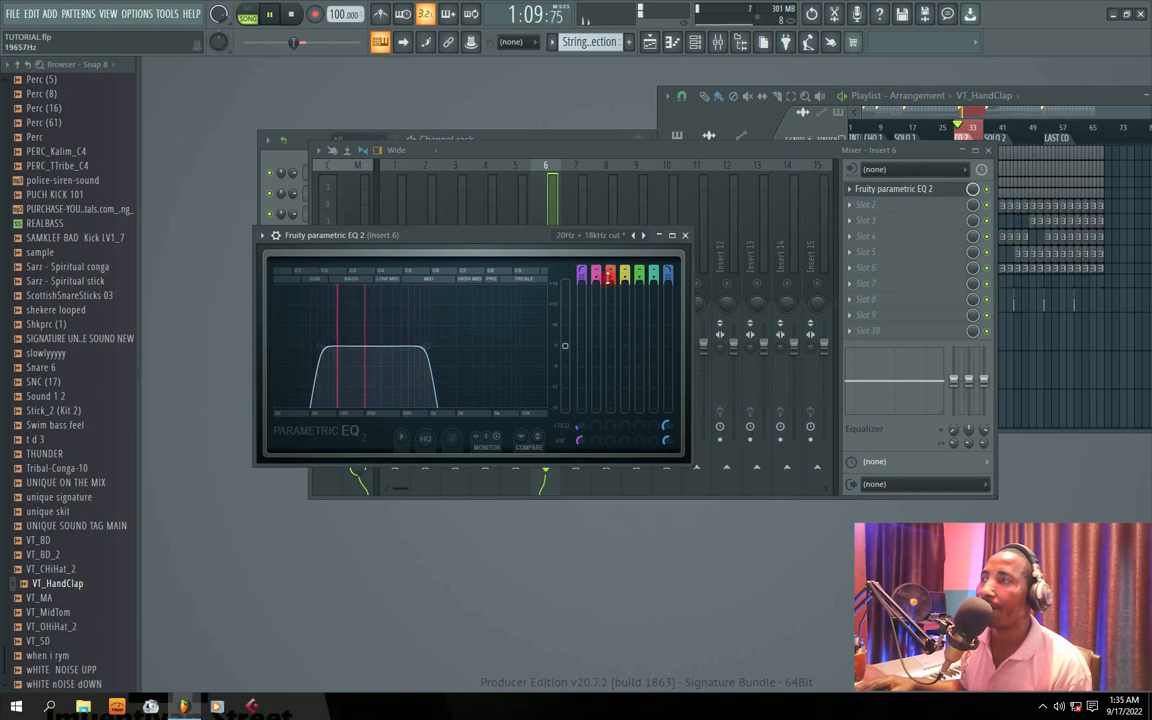
left_click(685, 235)
Step: Select Insert 7 and route the VT_HandClap channel to mixer track 7
left_click(578, 287)
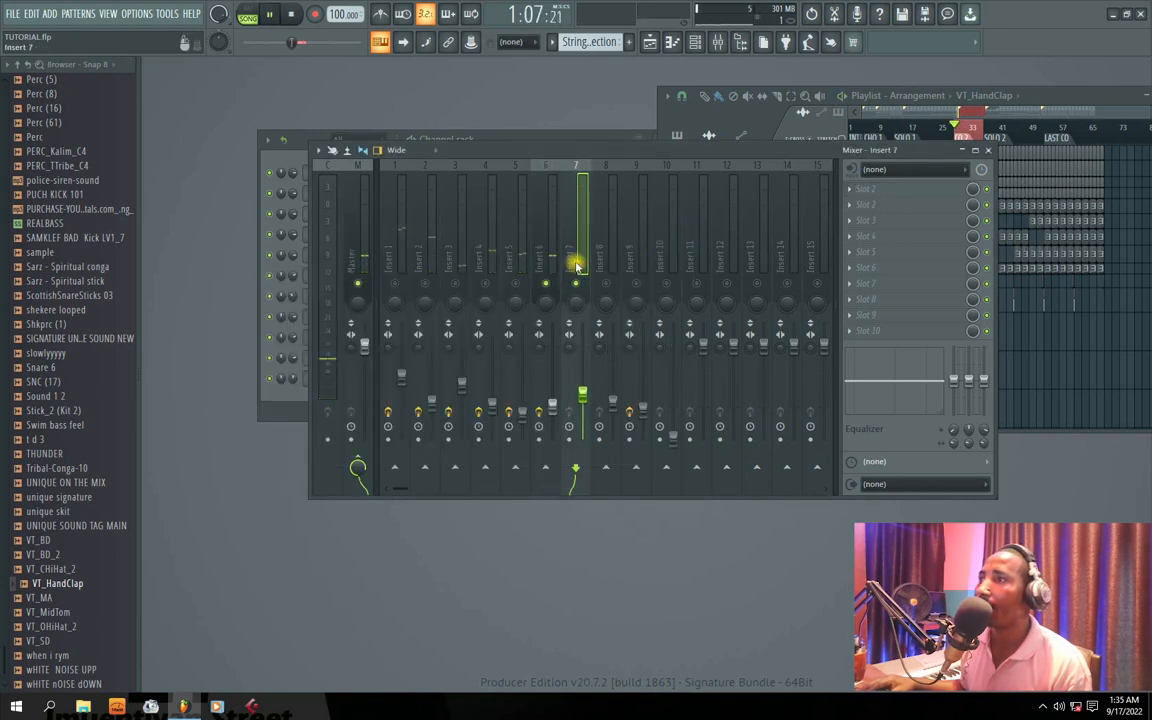
left_click(852, 190)
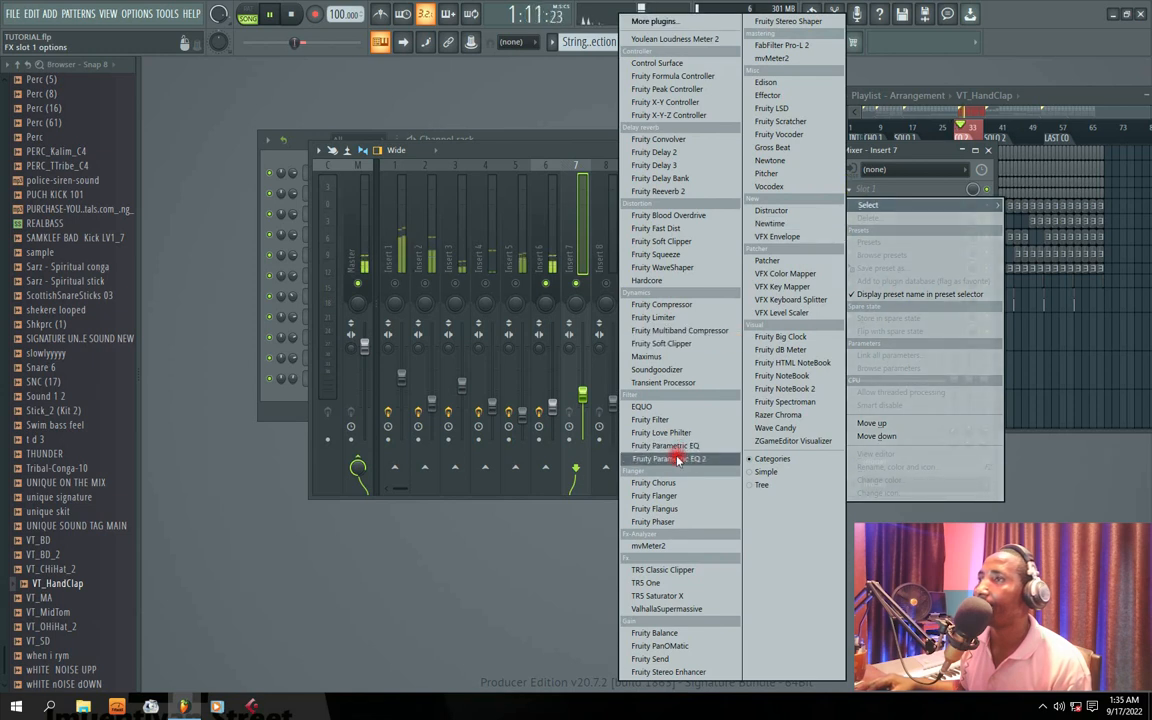
left_click(584, 458)
left_click(232, 460)
left_click(235, 458)
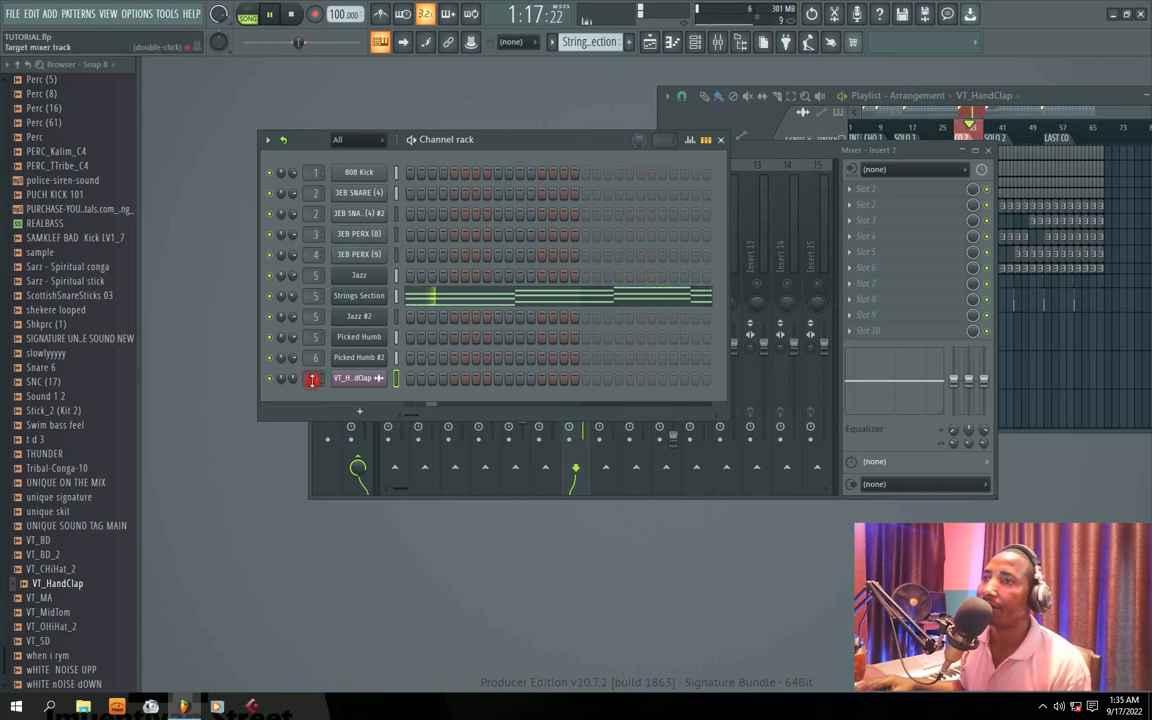
scroll(315, 378, "down", 1)
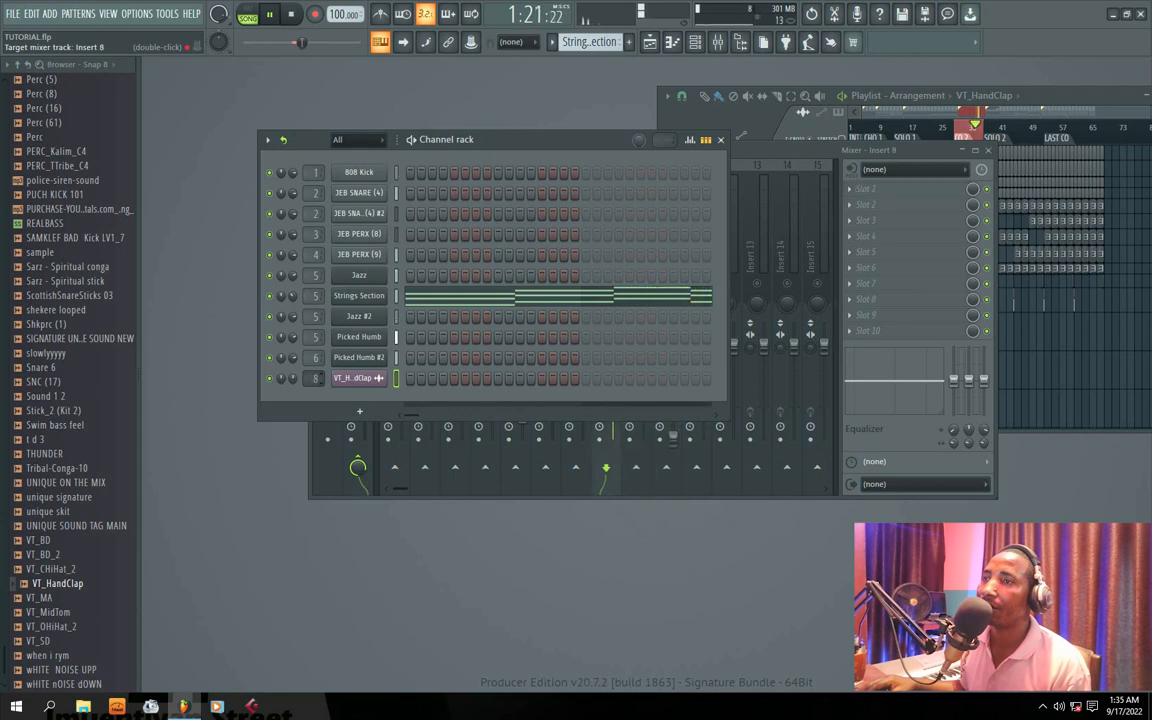
double_click(315, 378)
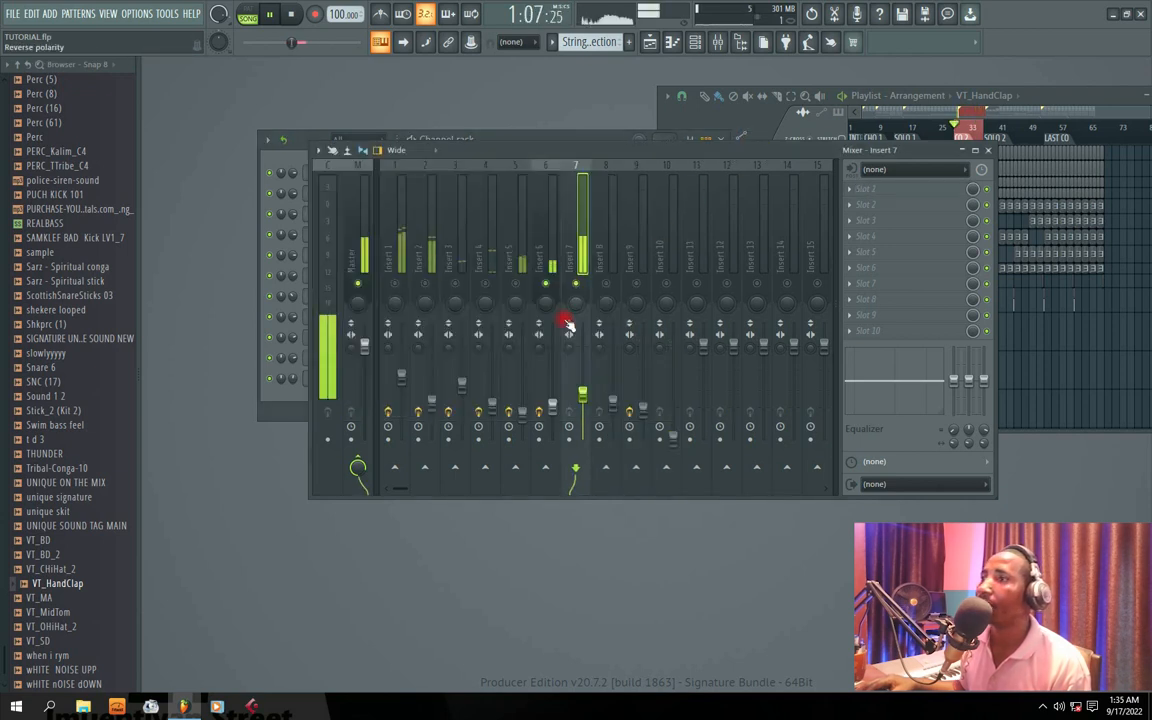
Step: Lower the volume of soloed Insert 7 and load Fruity Parametric EQ 2 into its first effect slot
left_click_drag(581, 391, 574, 364)
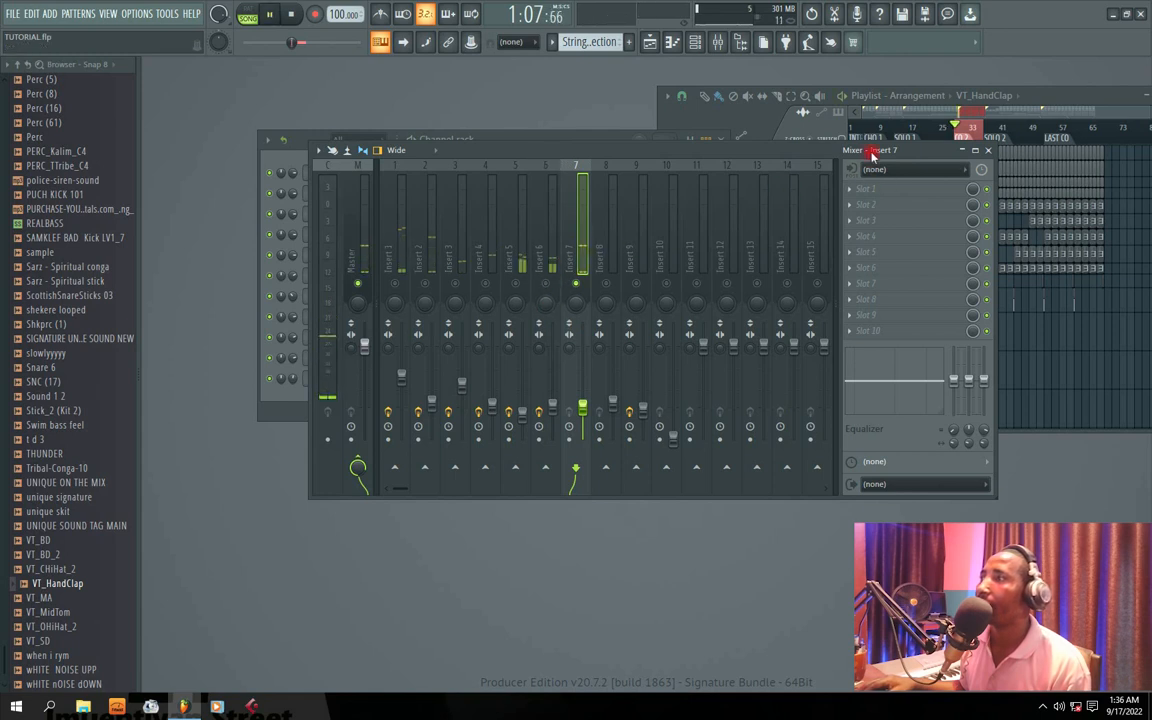
left_click(851, 190)
left_click(672, 458)
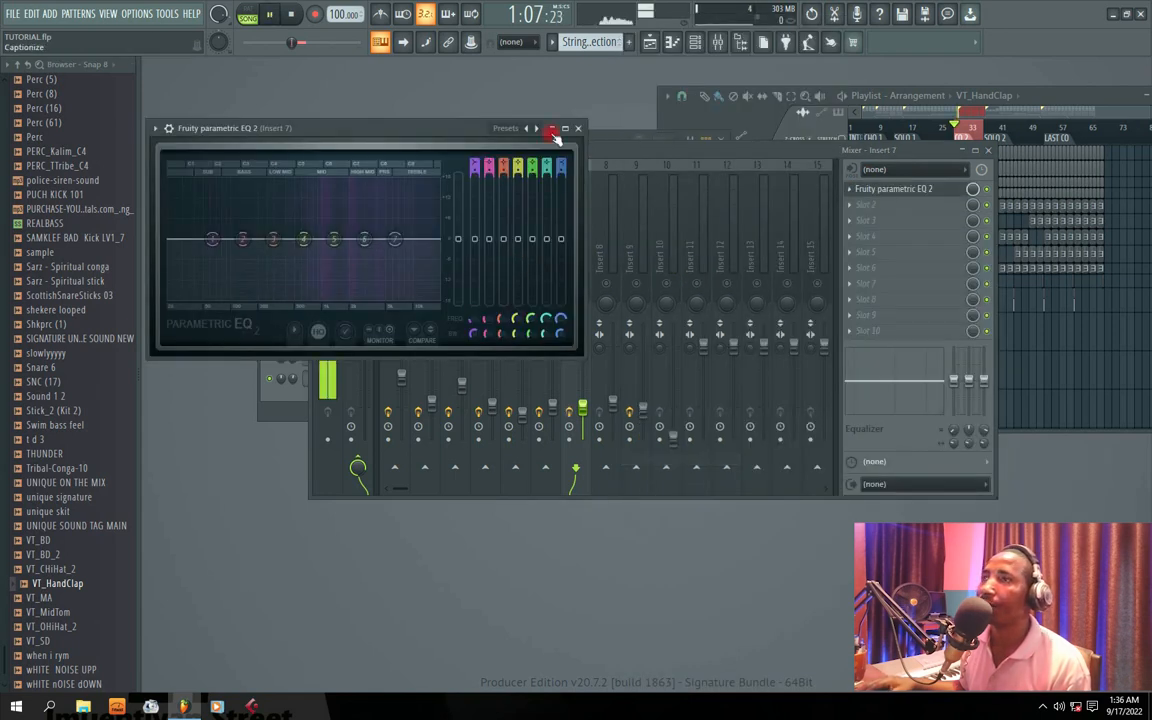
Step: Apply the 20Hz + 18kHz cut preset to Insert 7's EQ, raising the high-pass and setting the low-pass to about 13904 Hz
left_click(537, 131)
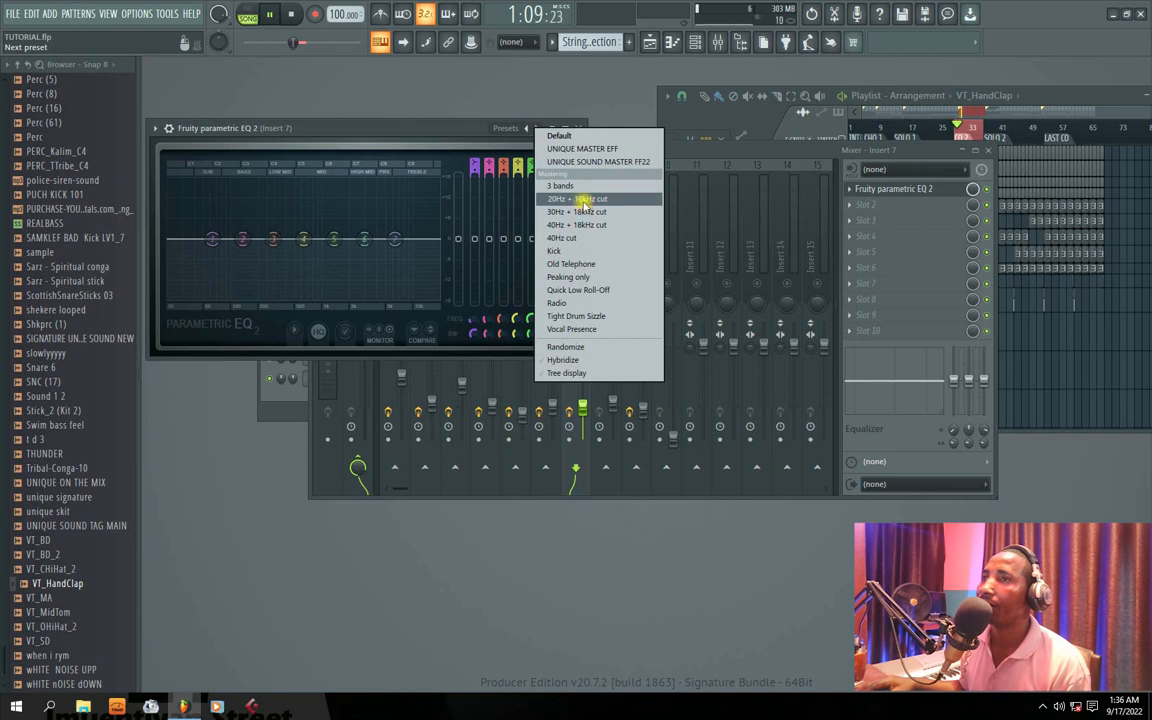
left_click(525, 184)
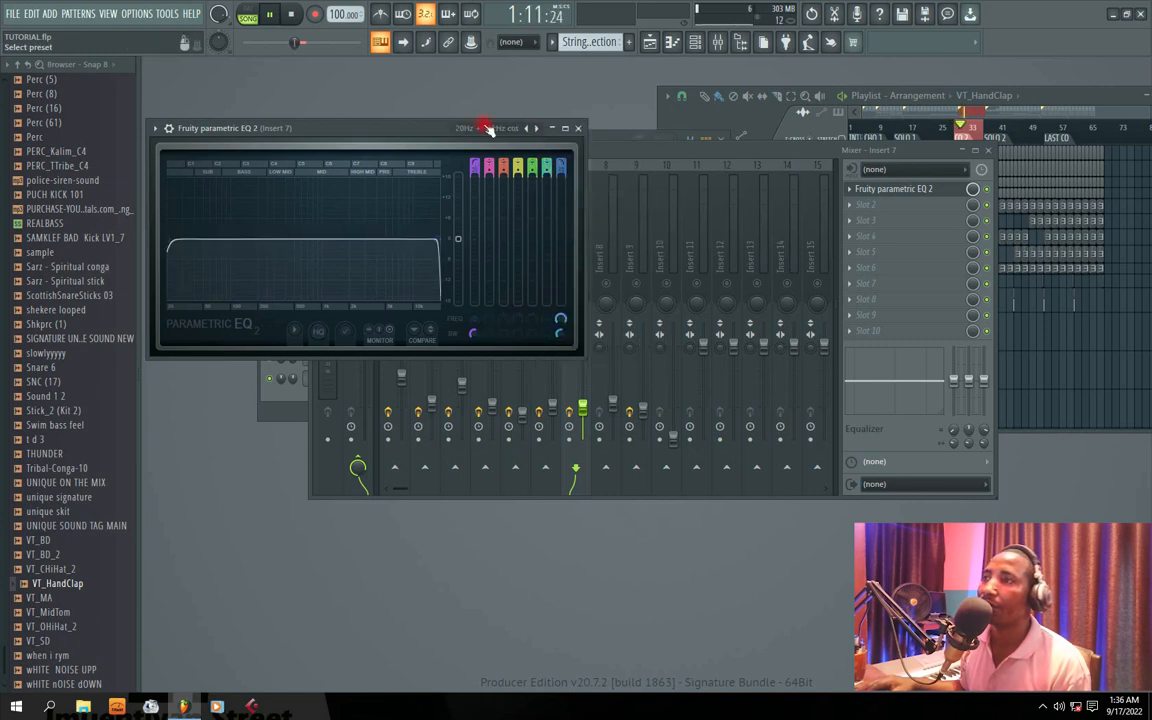
left_click_drag(442, 131, 592, 273)
left_click_drag(316, 381, 460, 381)
key("space")
left_click_drag(587, 380, 577, 381)
key("space")
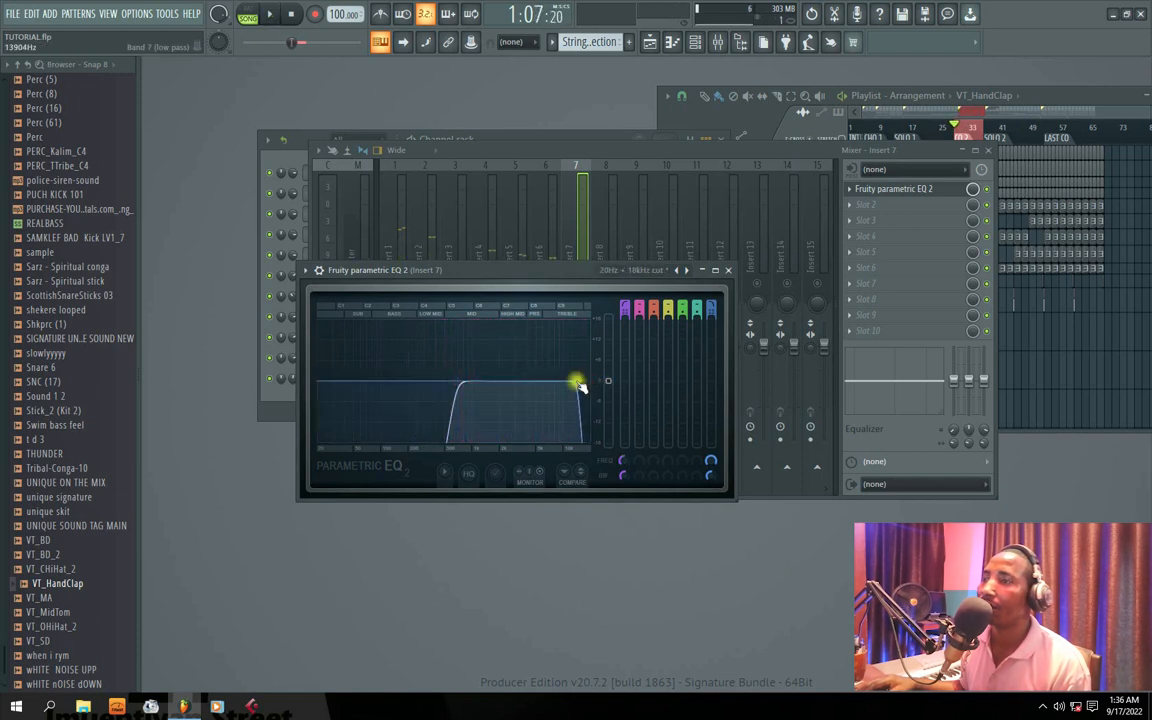
key("space")
Step: Audition Insert 7, then unsolo it and play the looped section with all inserts active
key("space")
left_click(568, 246)
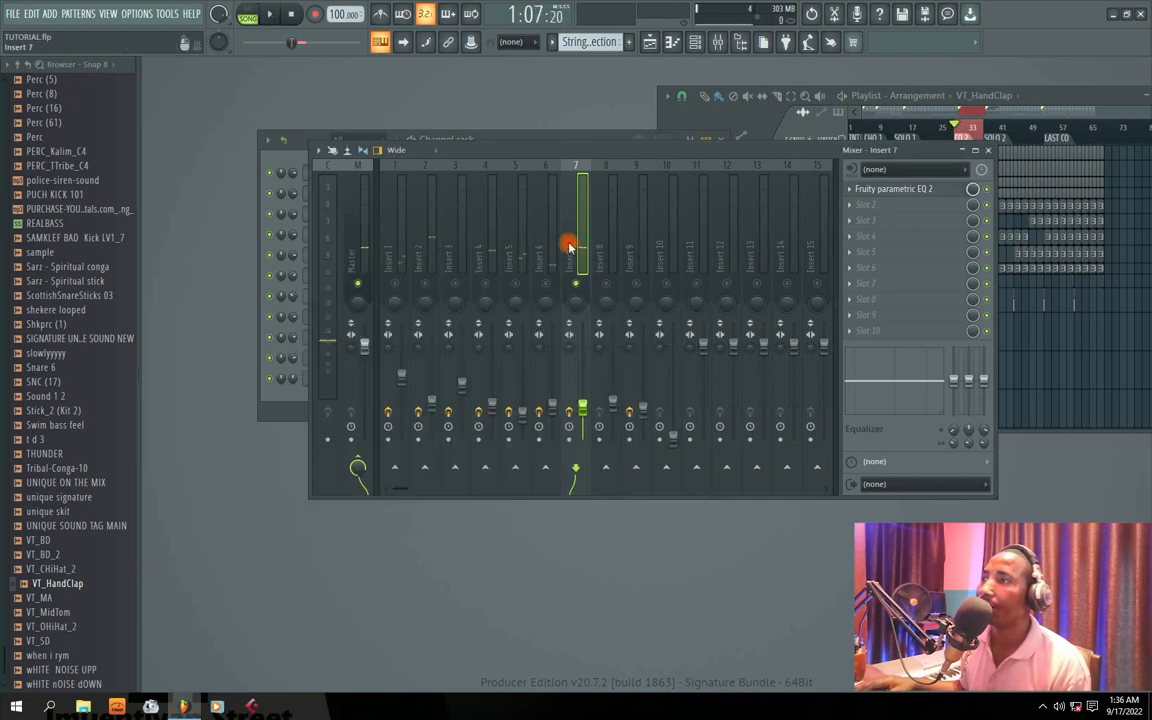
key("space")
key("space")
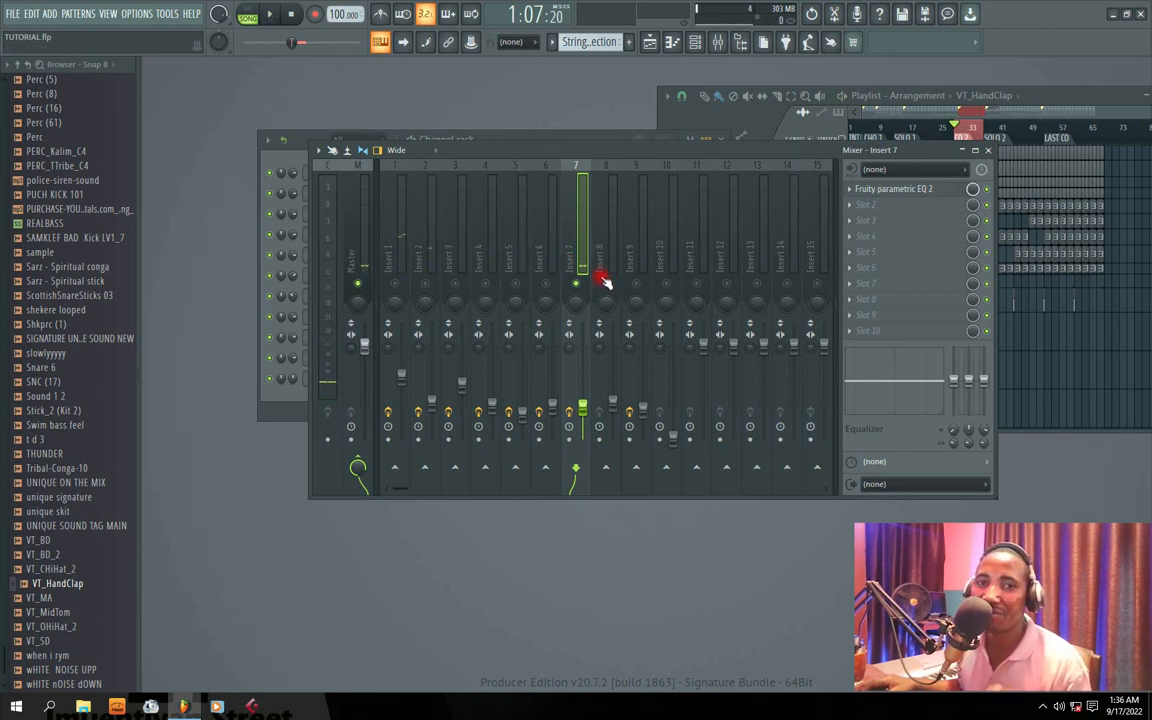
key("space")
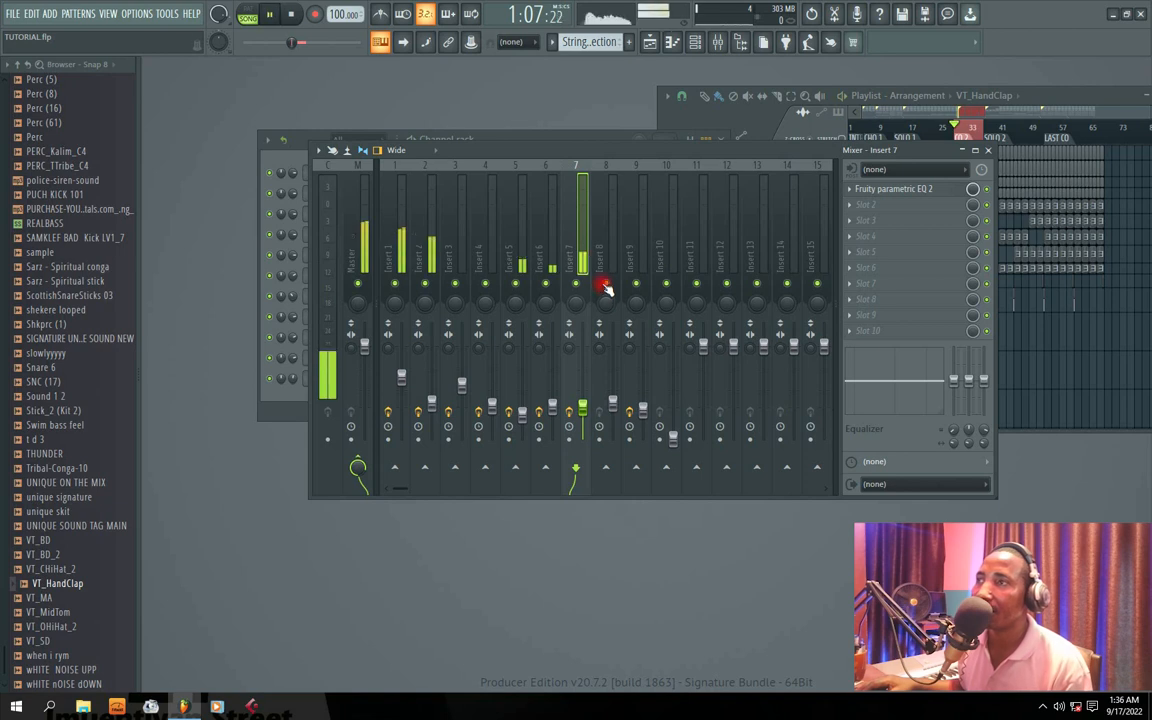
Step: Move the mixer and channel rack windows apart so their tracks can be viewed together
left_click_drag(507, 152, 697, 158)
left_click_drag(507, 141, 524, 213)
left_click_drag(733, 159, 745, 151)
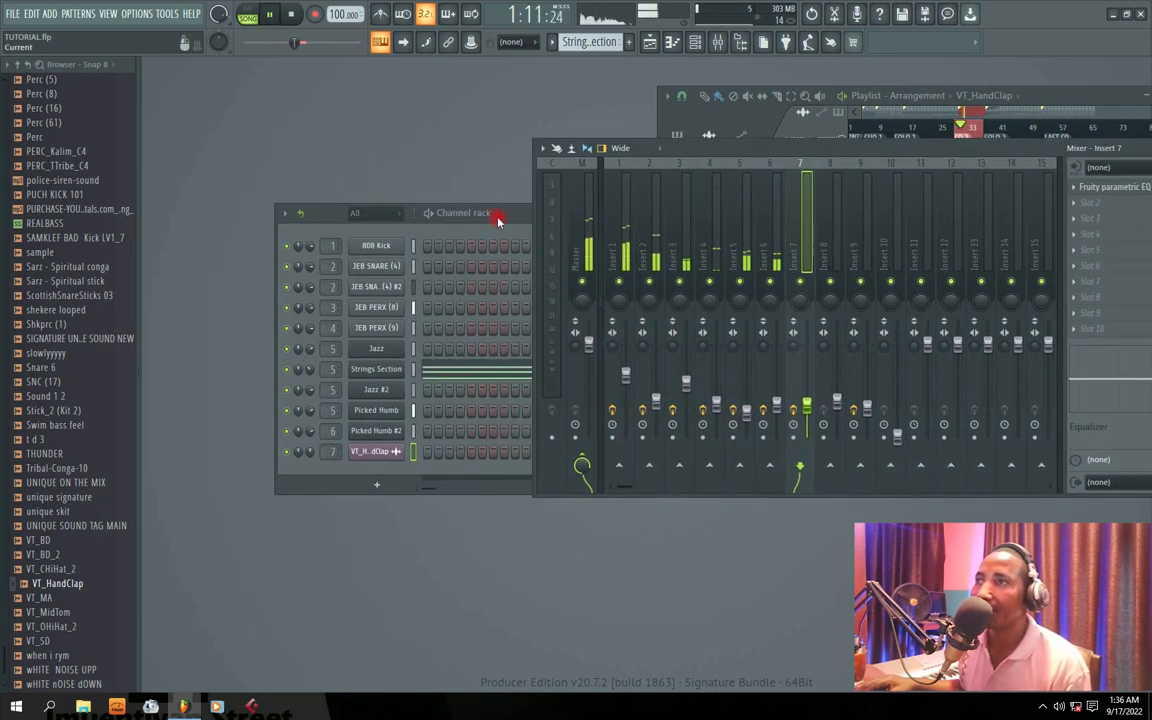
left_click_drag(504, 216, 546, 218)
mouse_move(727, 152)
left_mouse_down()
mouse_move(640, 149)
mouse_move(719, 151)
left_mouse_up()
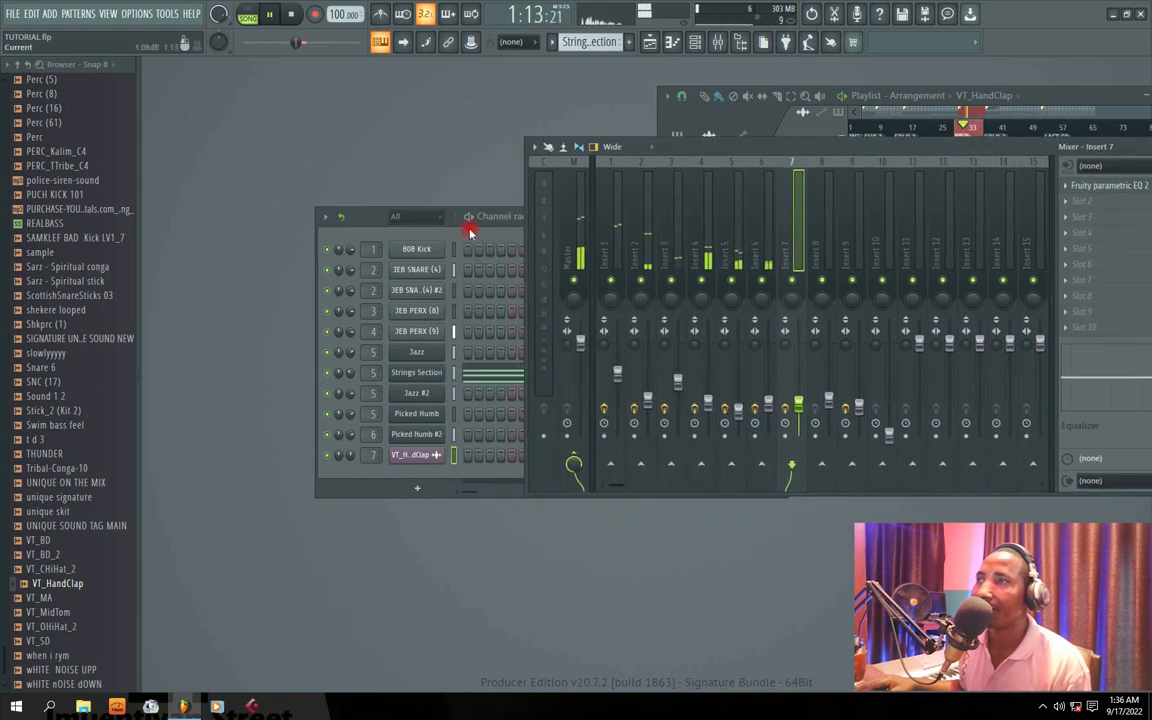
left_click(484, 222)
left_click_drag(578, 218, 550, 207)
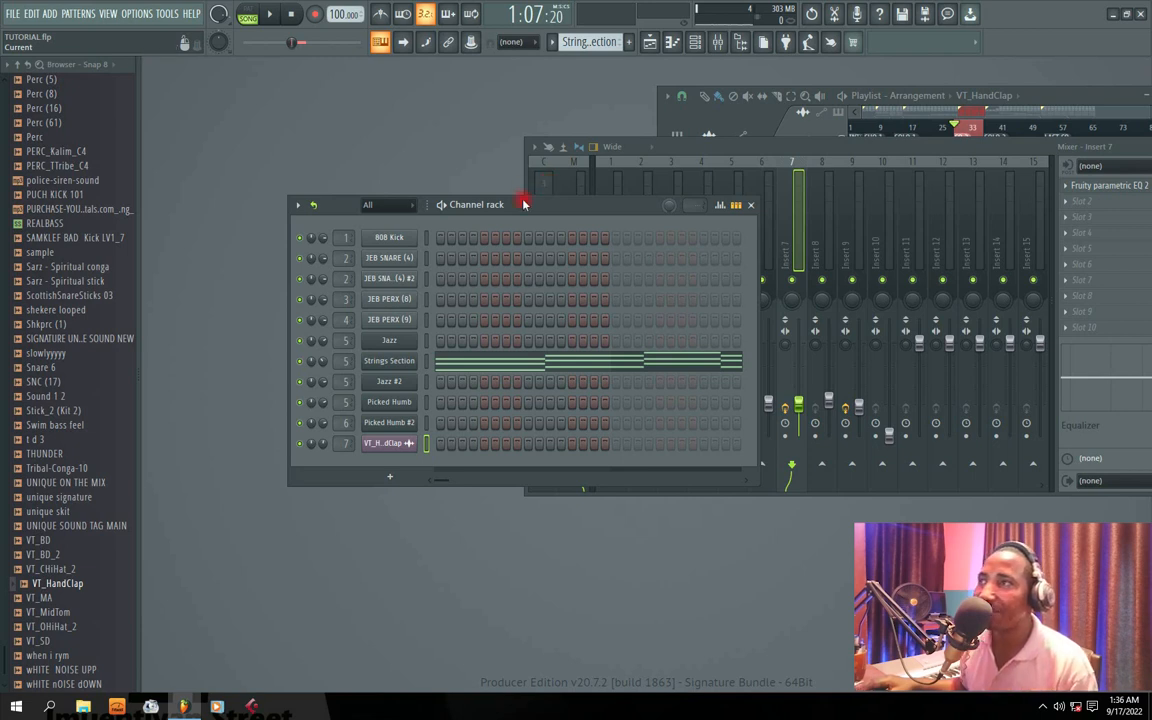
Step: Play the looped section to listen to the full mix while viewing the channel rack
key("space")
left_click_drag(530, 208, 504, 174)
left_click_drag(294, 335, 293, 327)
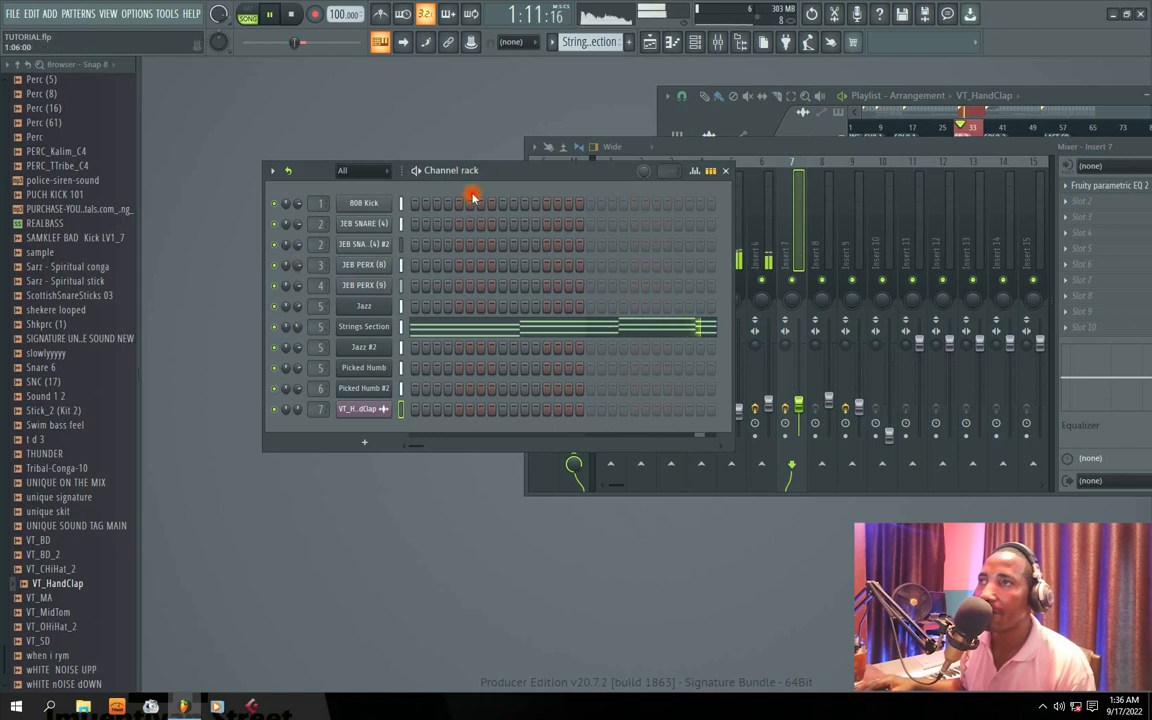
key("space")
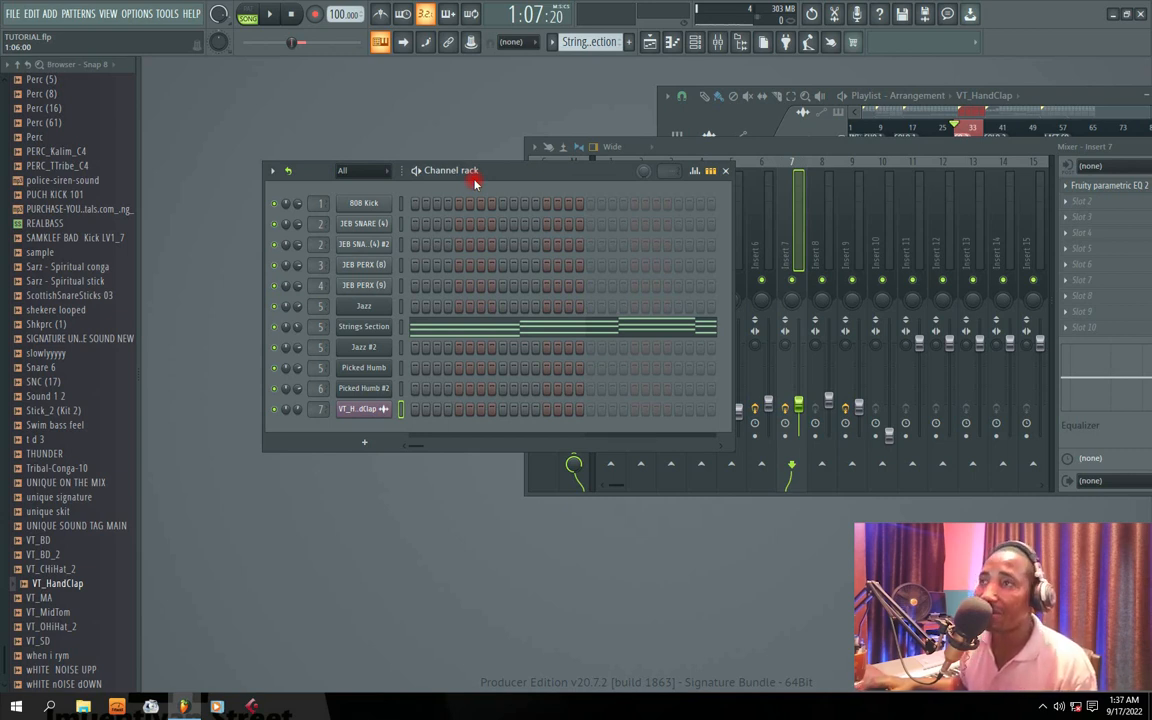
key("space")
Step: Reposition the channel rack and bring the mixer back in front of it with its effect slots in view
left_click_drag(476, 172, 497, 173)
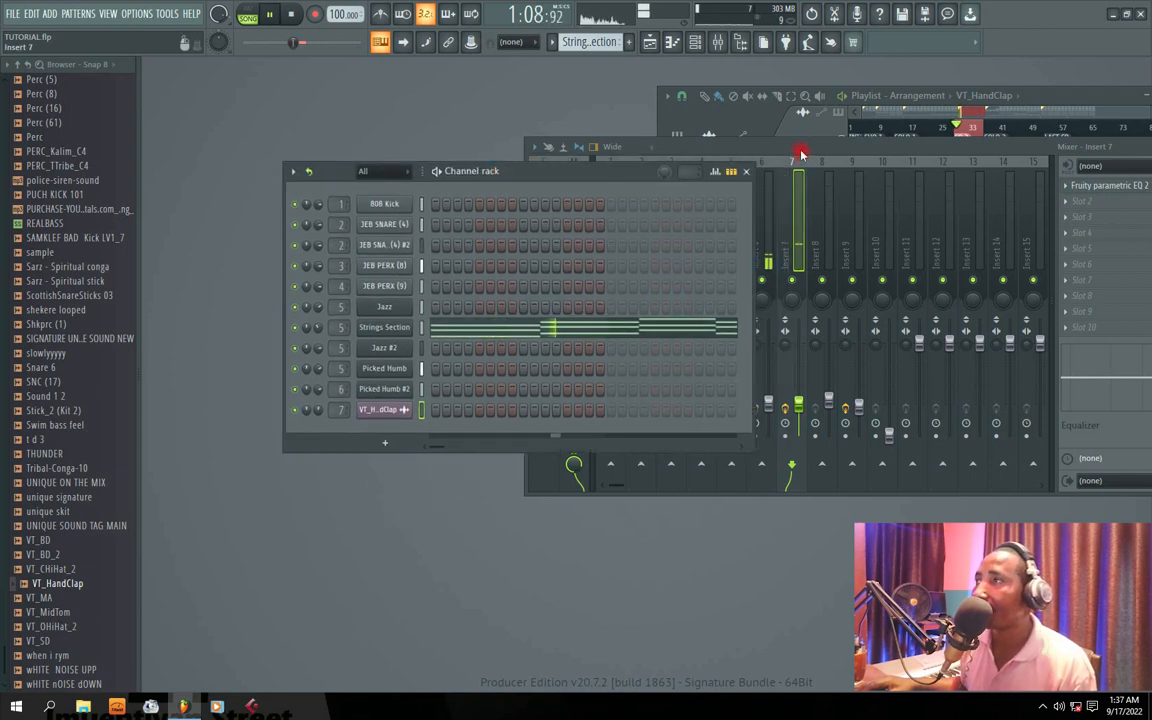
left_click_drag(800, 152, 877, 152)
left_click_drag(578, 170, 599, 200)
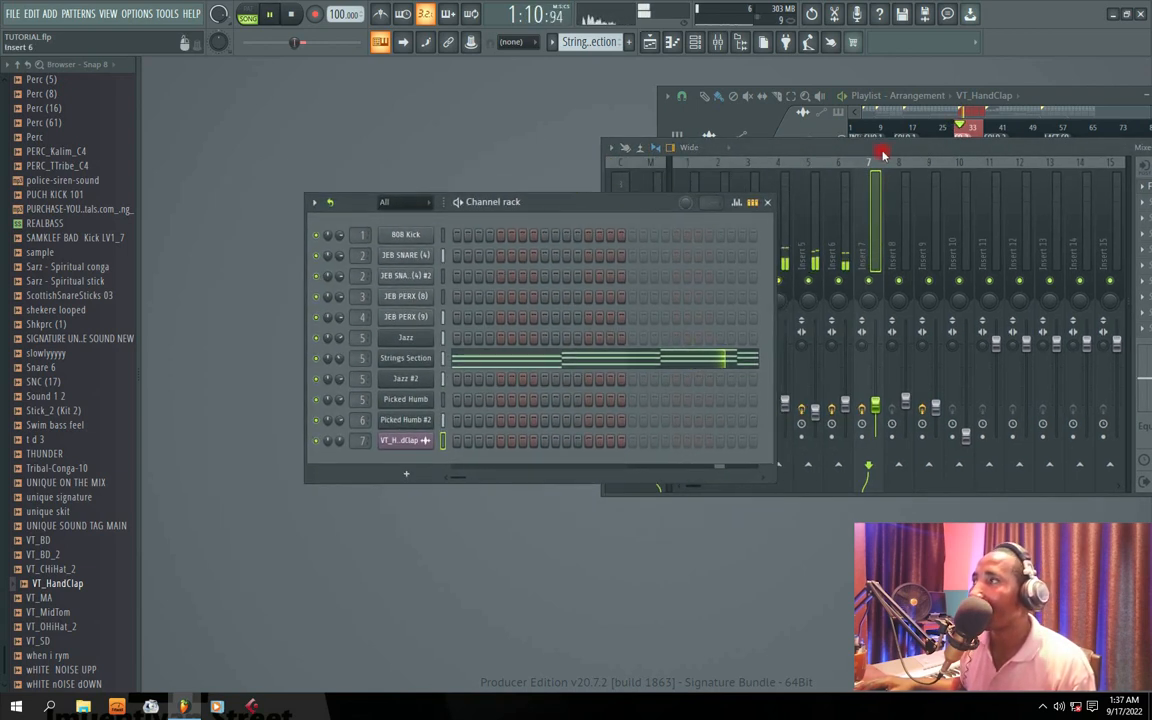
left_click_drag(888, 152, 859, 149)
left_click_drag(547, 204, 485, 204)
left_click_drag(823, 149, 621, 146)
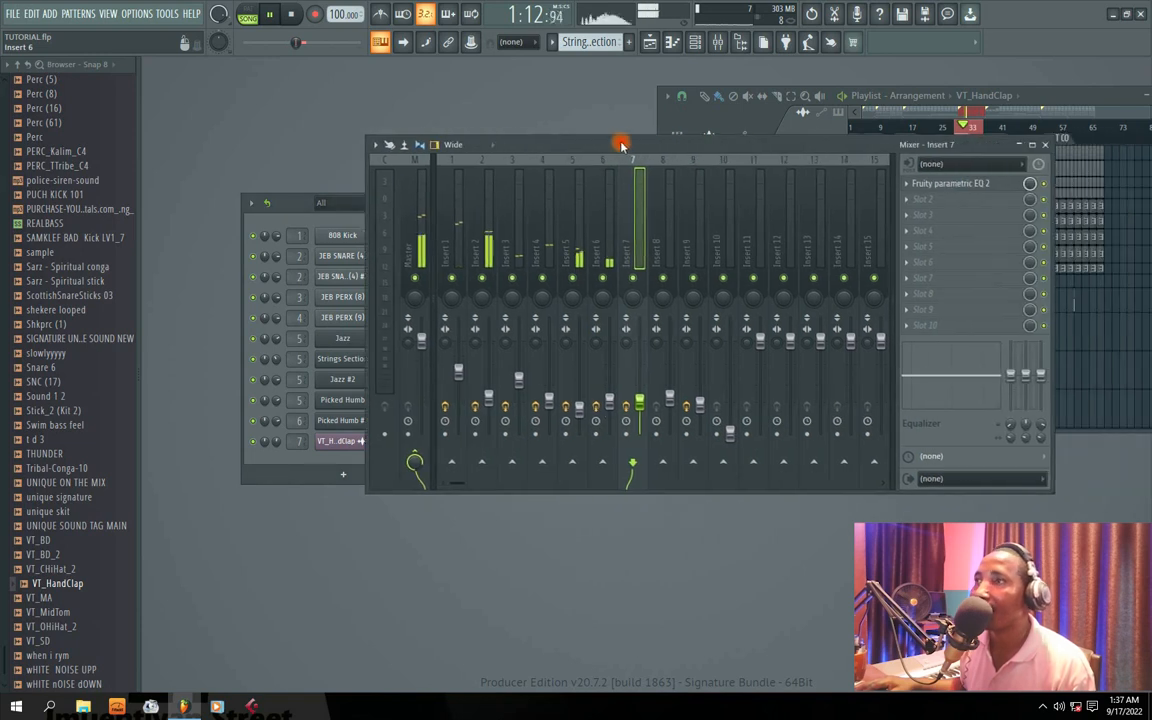
key("space")
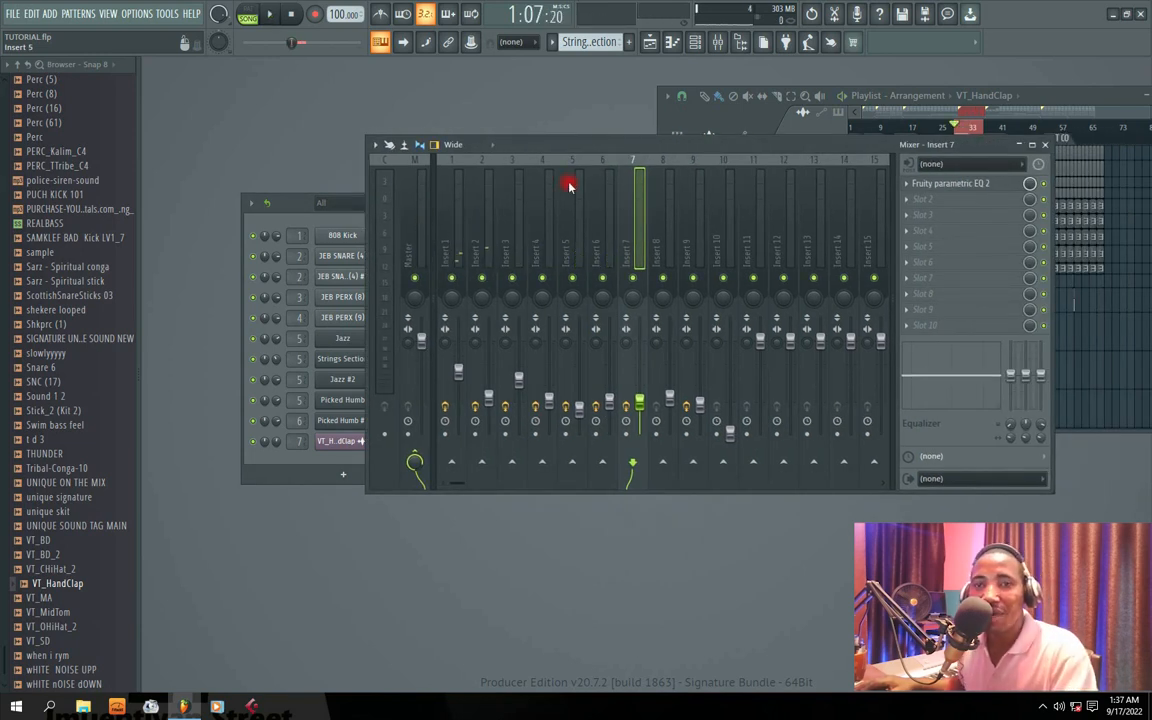
Step: Play the full mix briefly with Insert 1 selected, then select Insert 5 for effect processing
left_click(446, 256)
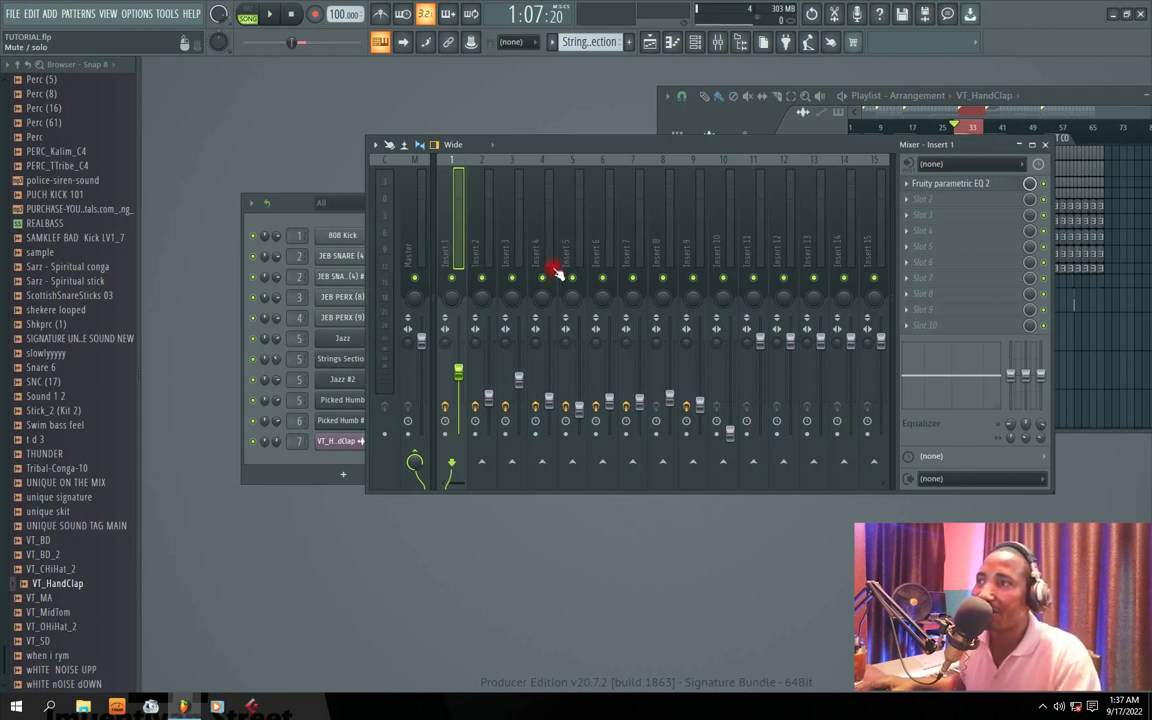
key("space")
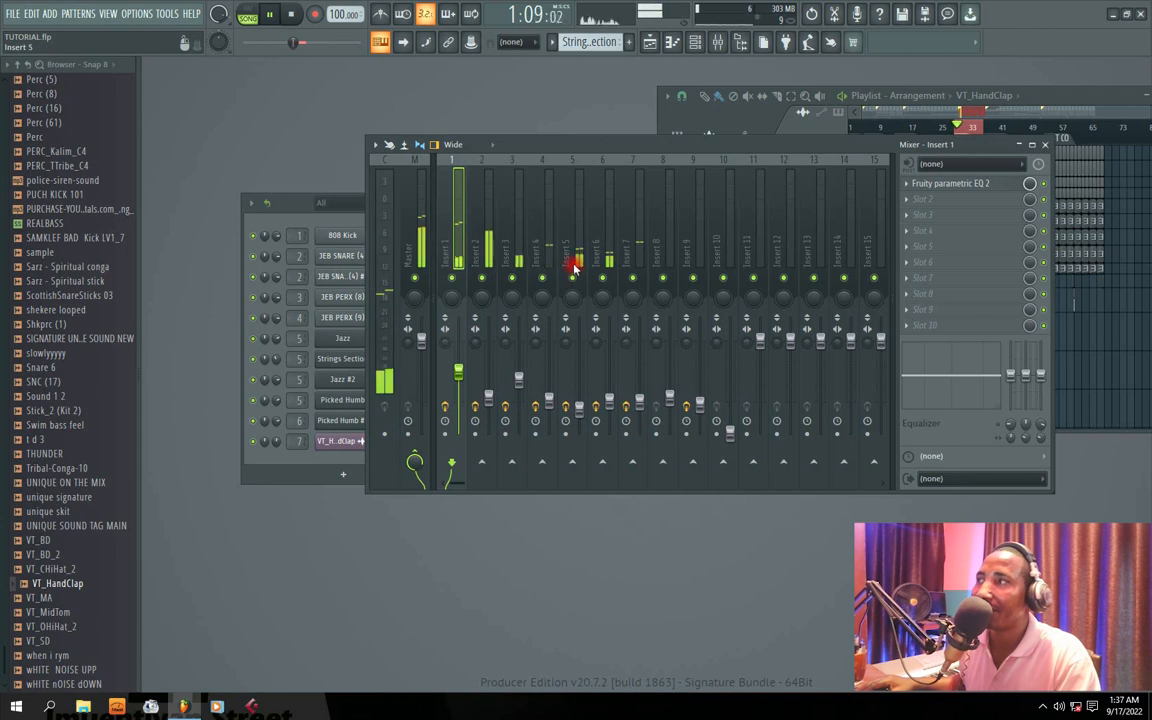
left_click(574, 262)
key("space")
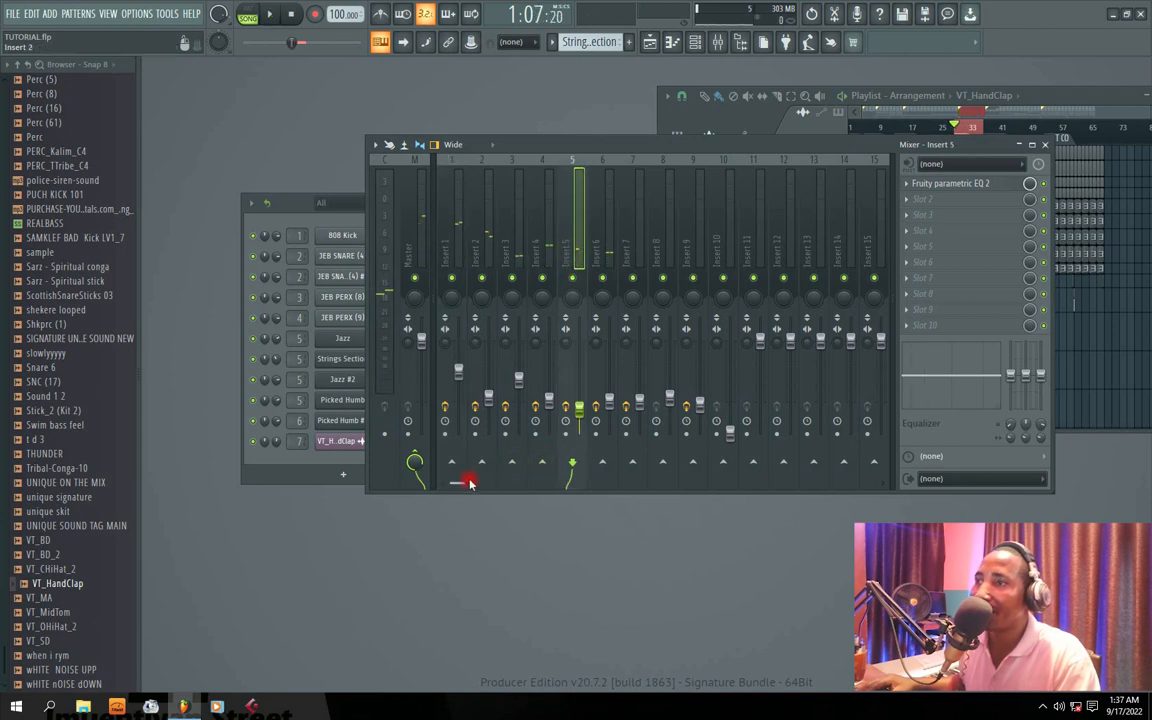
left_click_drag(460, 484, 470, 484)
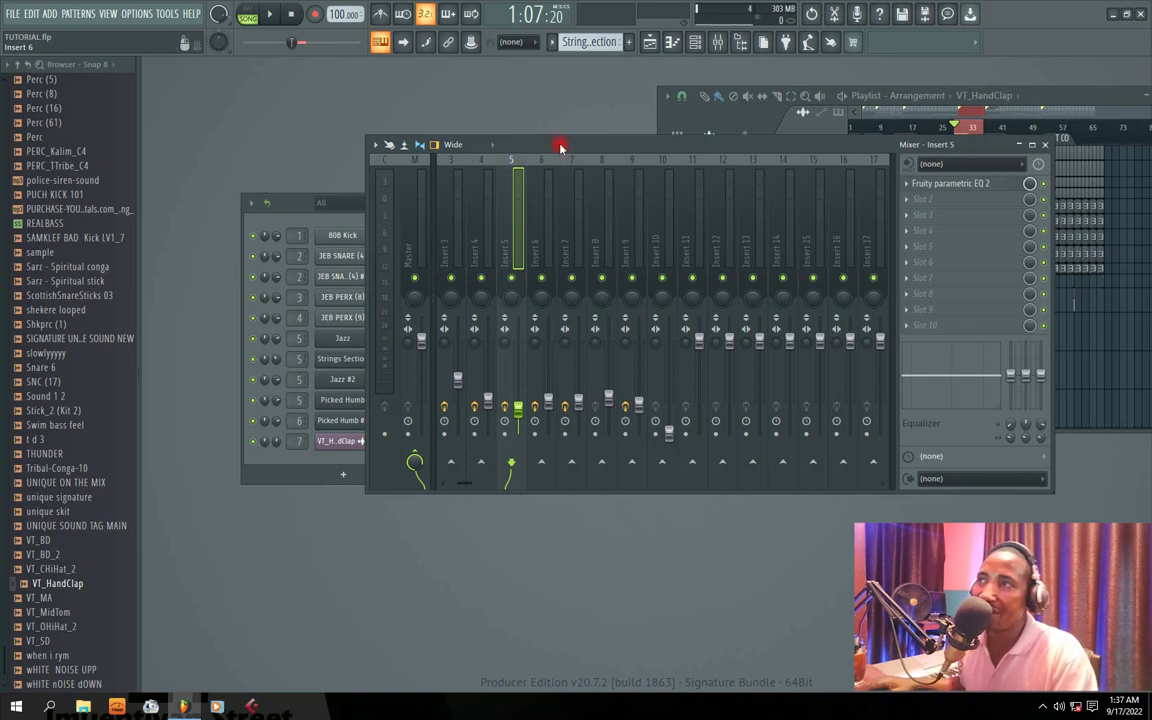
left_click_drag(560, 147, 542, 147)
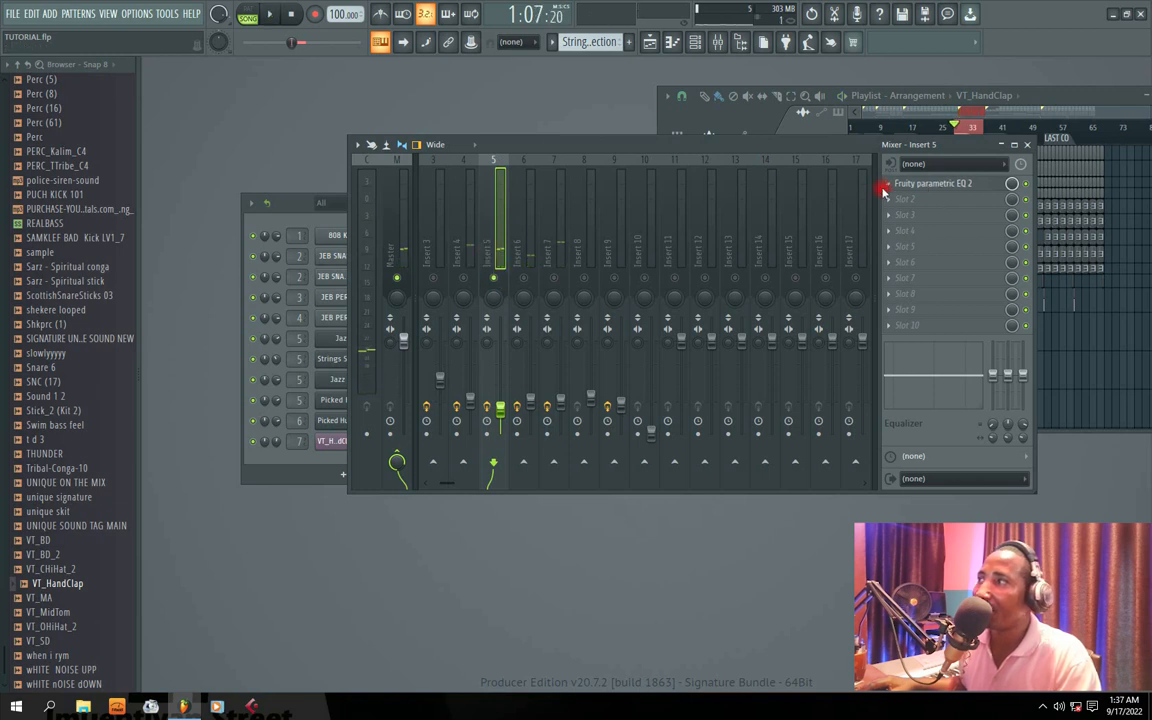
Step: Load Fruity Reeverb 2 into soloed Insert 5's second effect slot and audition the reverb over the loop
left_click(905, 199)
mouse_move(905, 215)
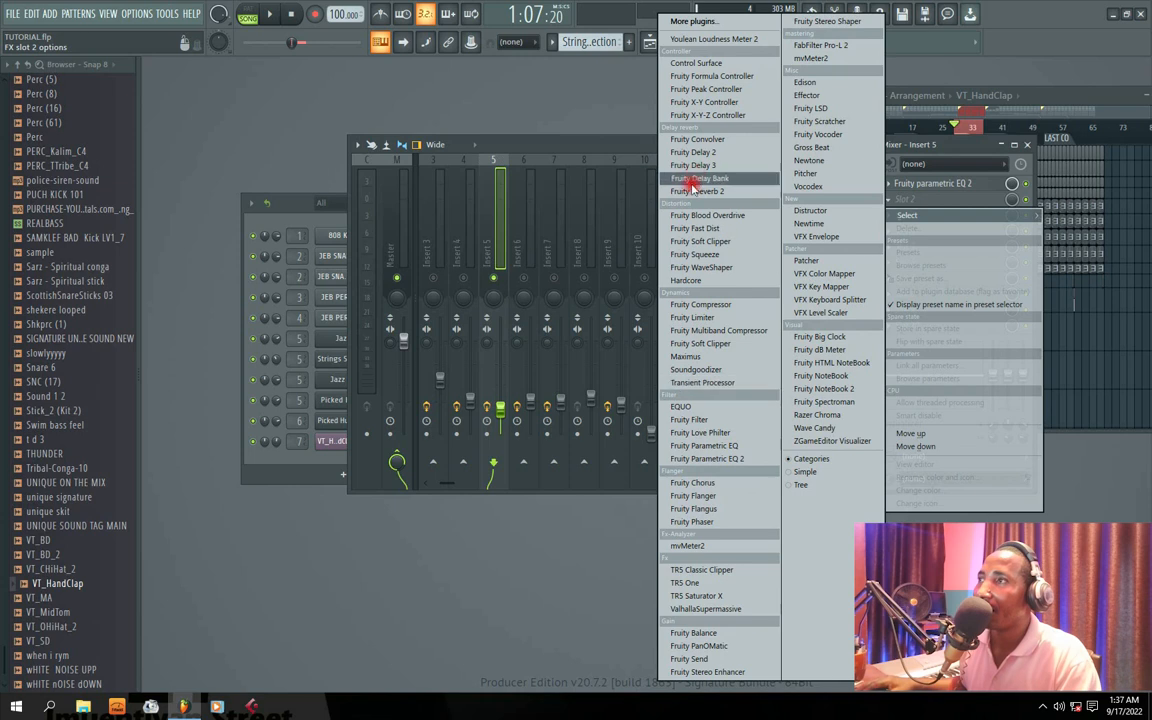
left_click(706, 196)
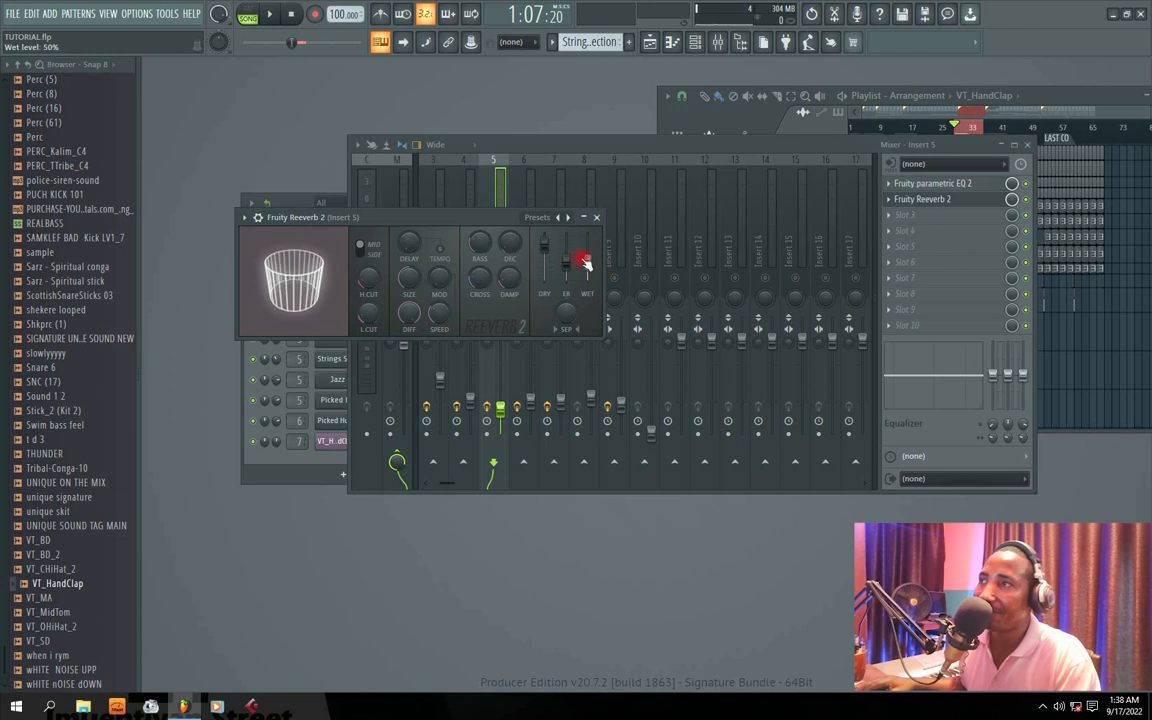
left_click(597, 219)
key("space")
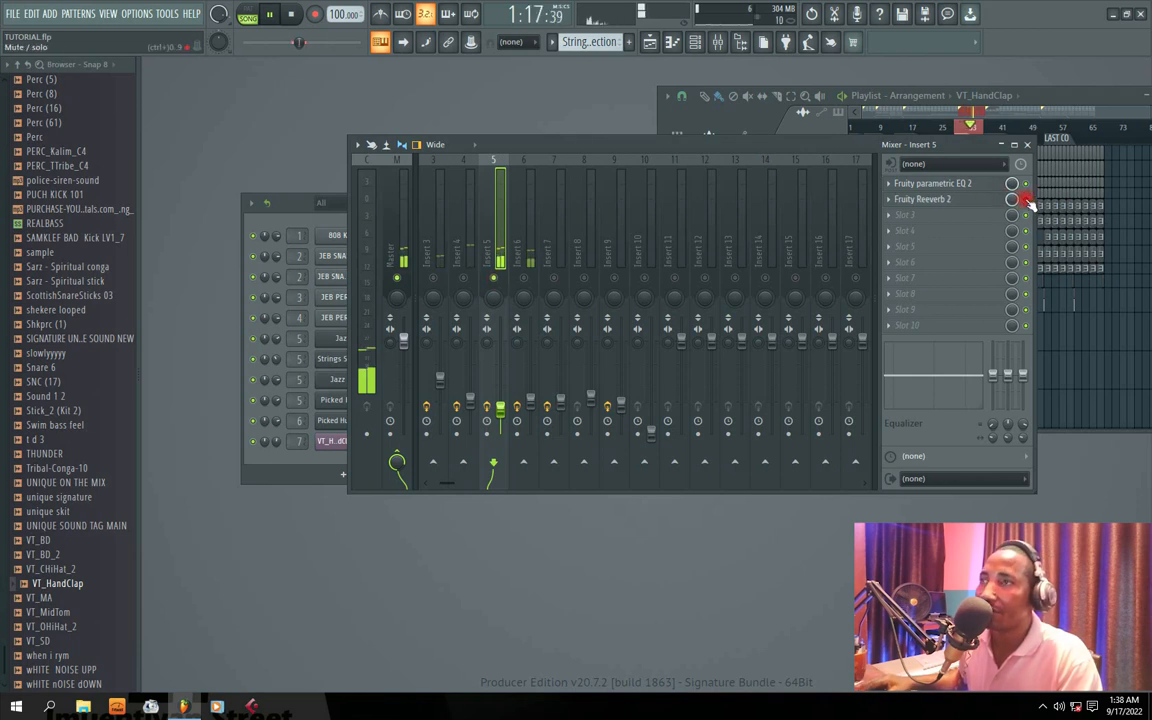
key("space")
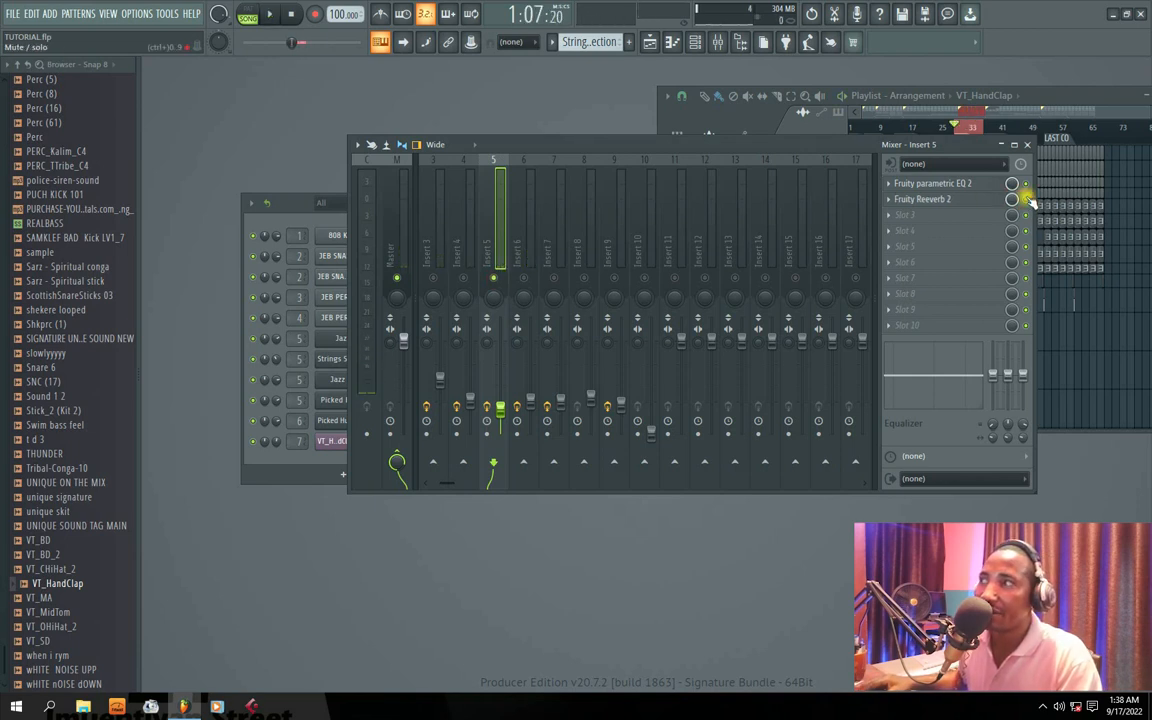
Step: Audition the soloed Insert 5 over the loop and check its Fruity Reeverb 2 settings, repositioning the mixer
key("space")
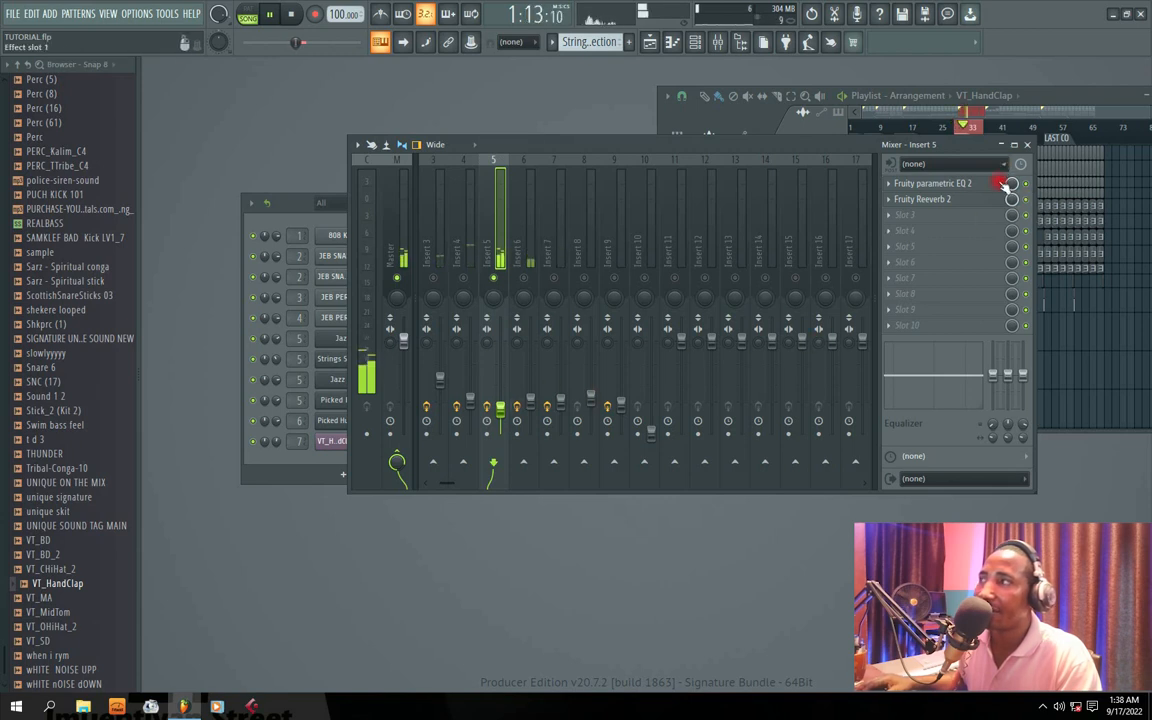
key("space")
left_click(924, 200)
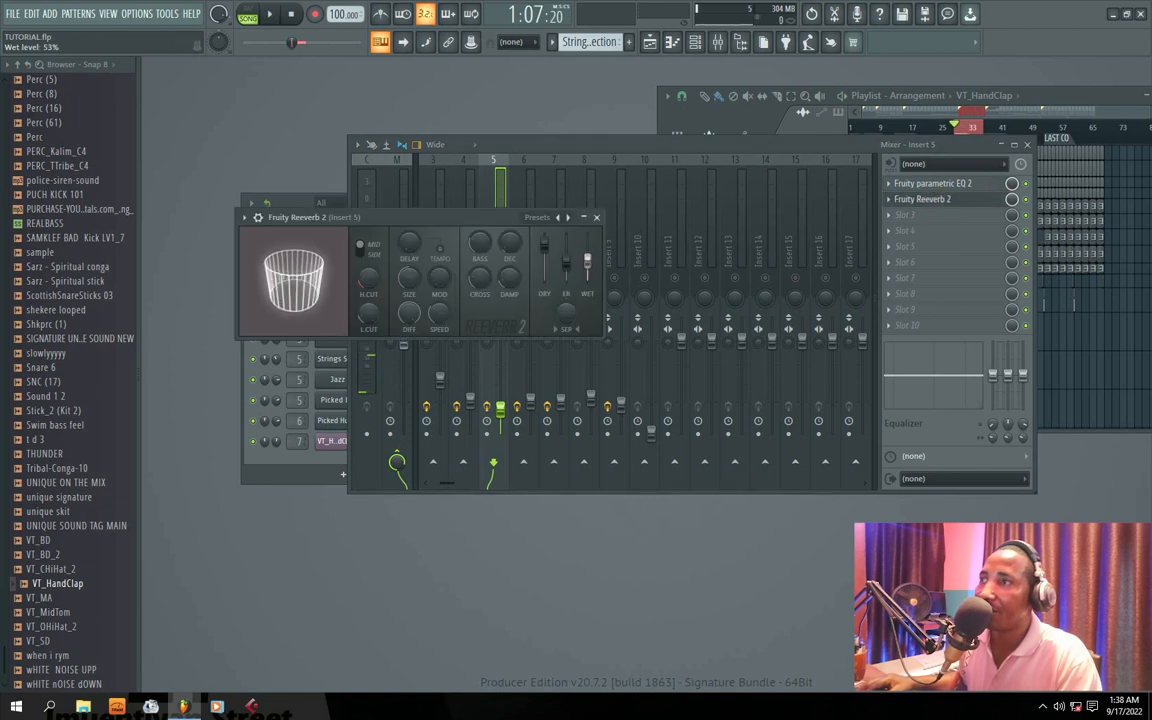
key("space")
left_click(597, 216)
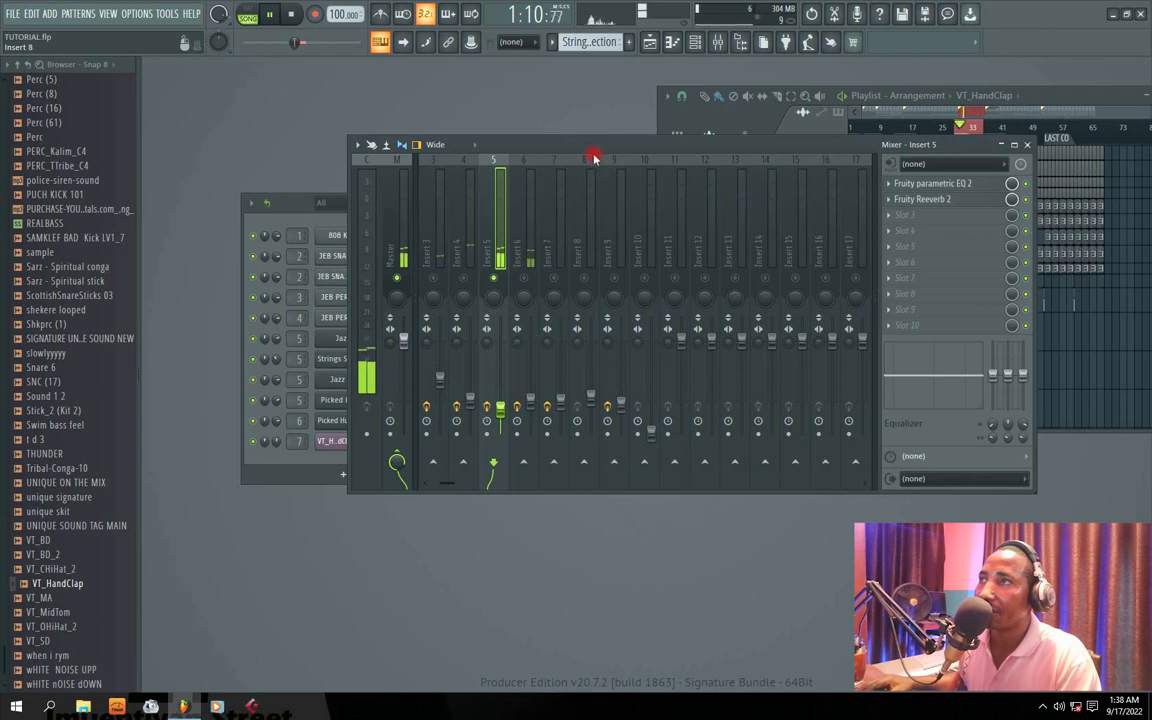
left_click_drag(598, 148, 545, 154)
key("space")
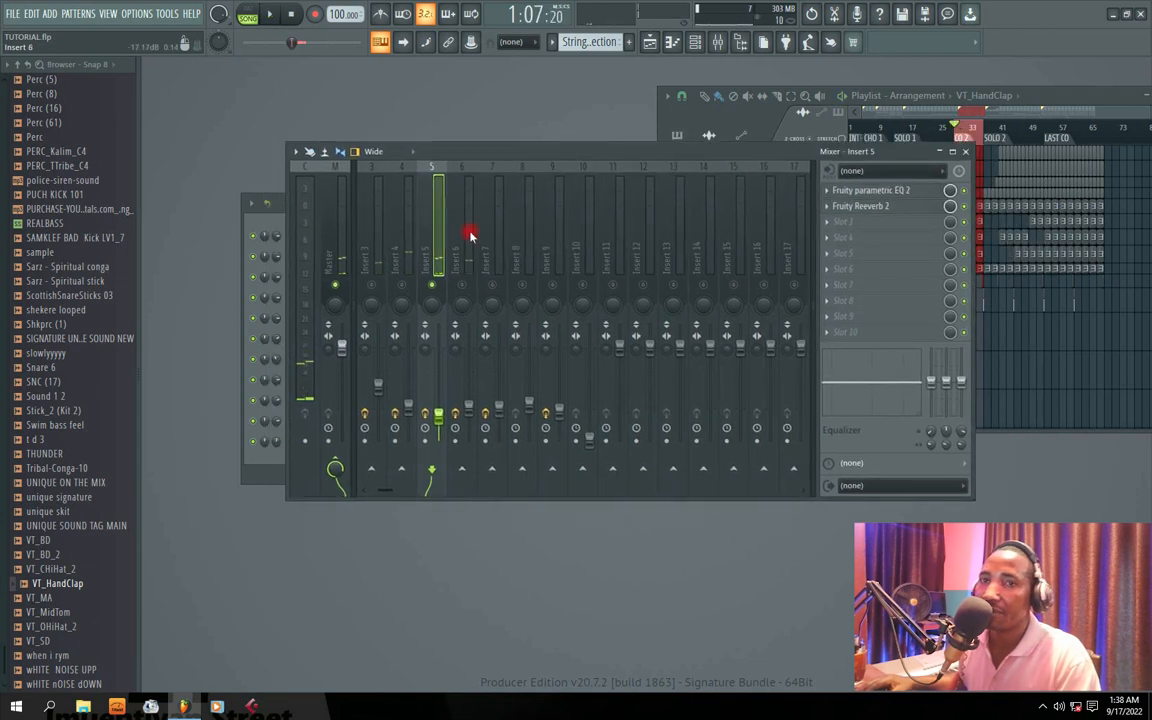
Step: Raise the wet level of Insert 5's Fruity Reeverb 2 slightly while the loop plays, then close the plugin window
left_click(855, 206)
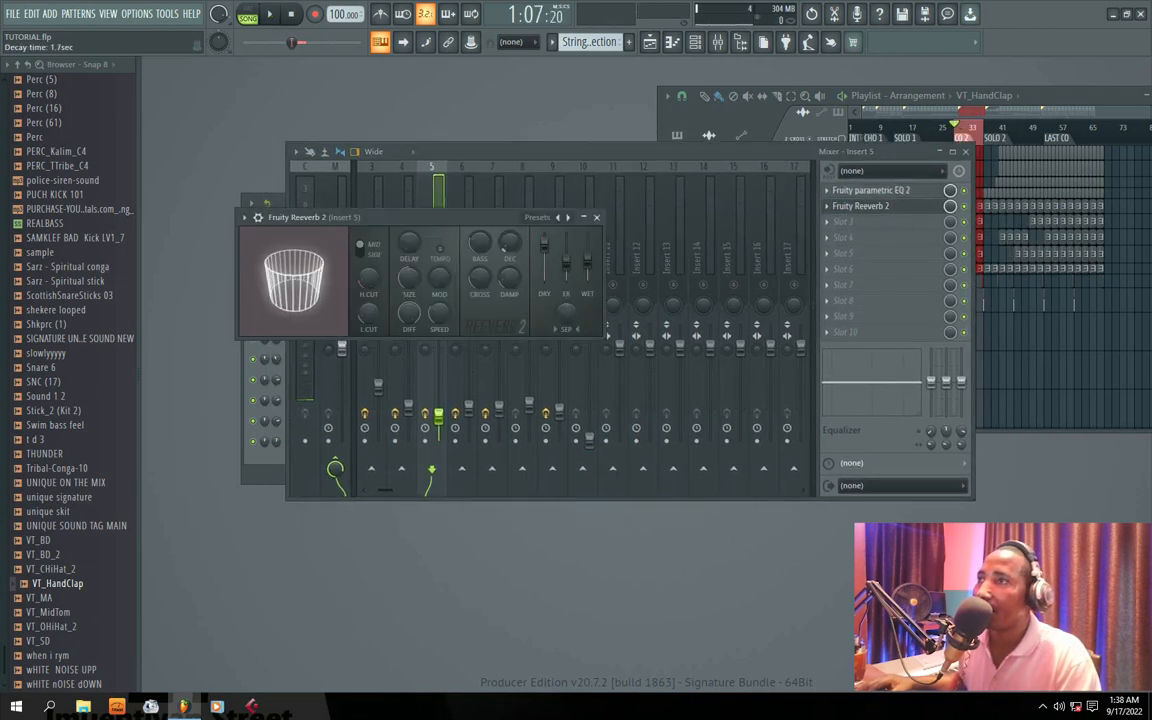
key("space")
left_click_drag(587, 261, 587, 256)
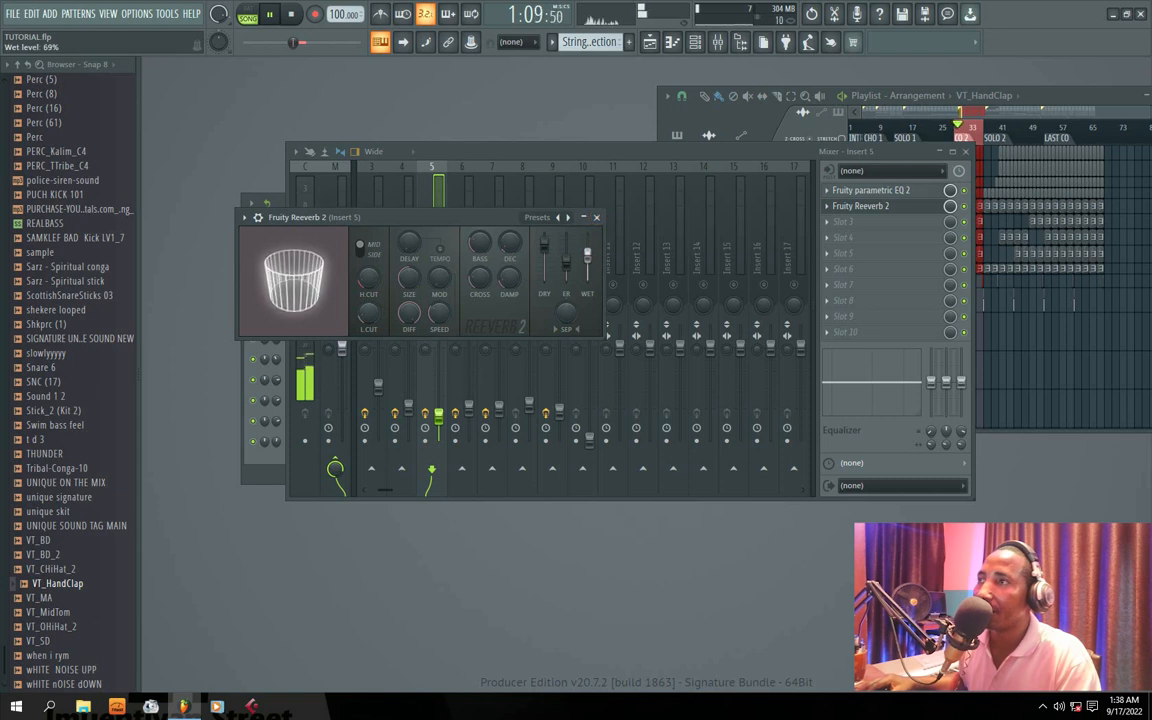
key("space")
left_click(597, 219)
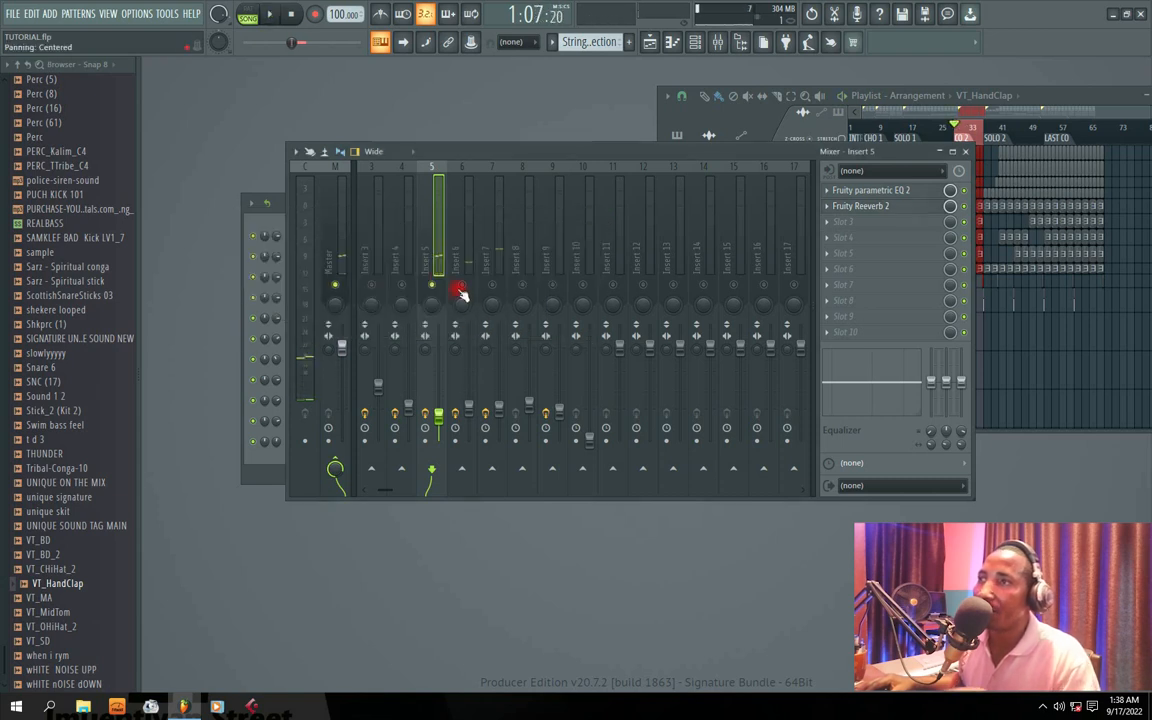
Step: Take Insert 5 out of solo so all mixer tracks are active and listen to the full mix over the loop
right_click(402, 286)
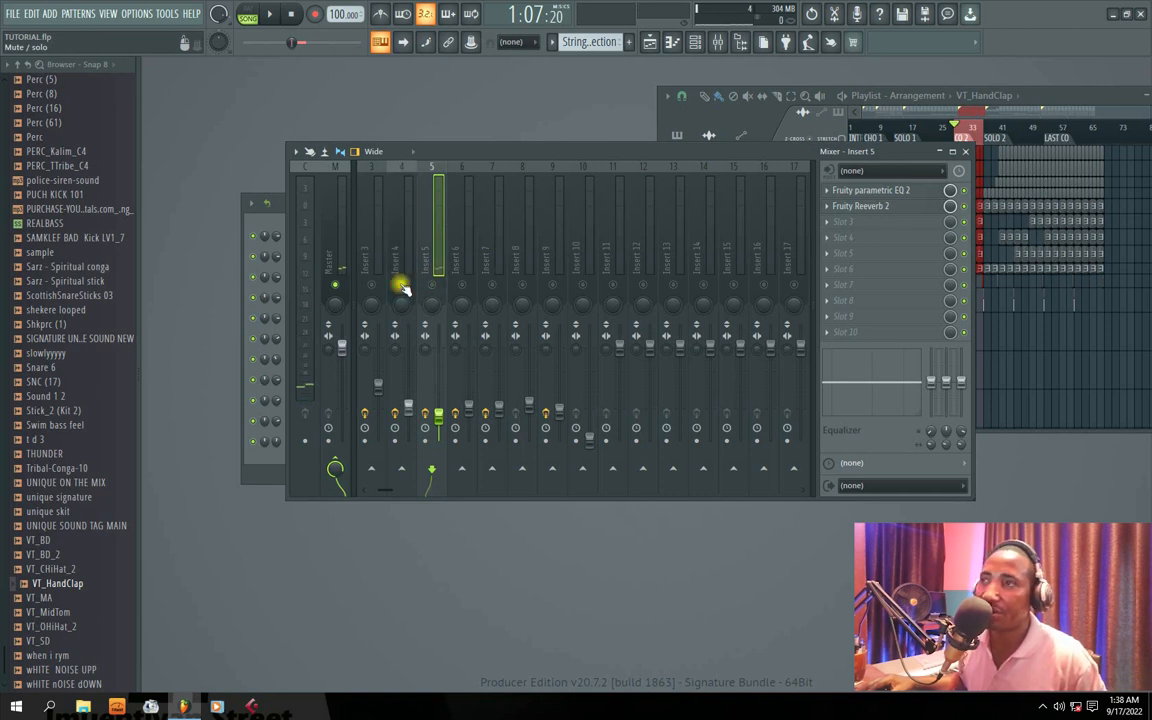
right_click(402, 286)
key("space")
left_click_drag(473, 160, 530, 161)
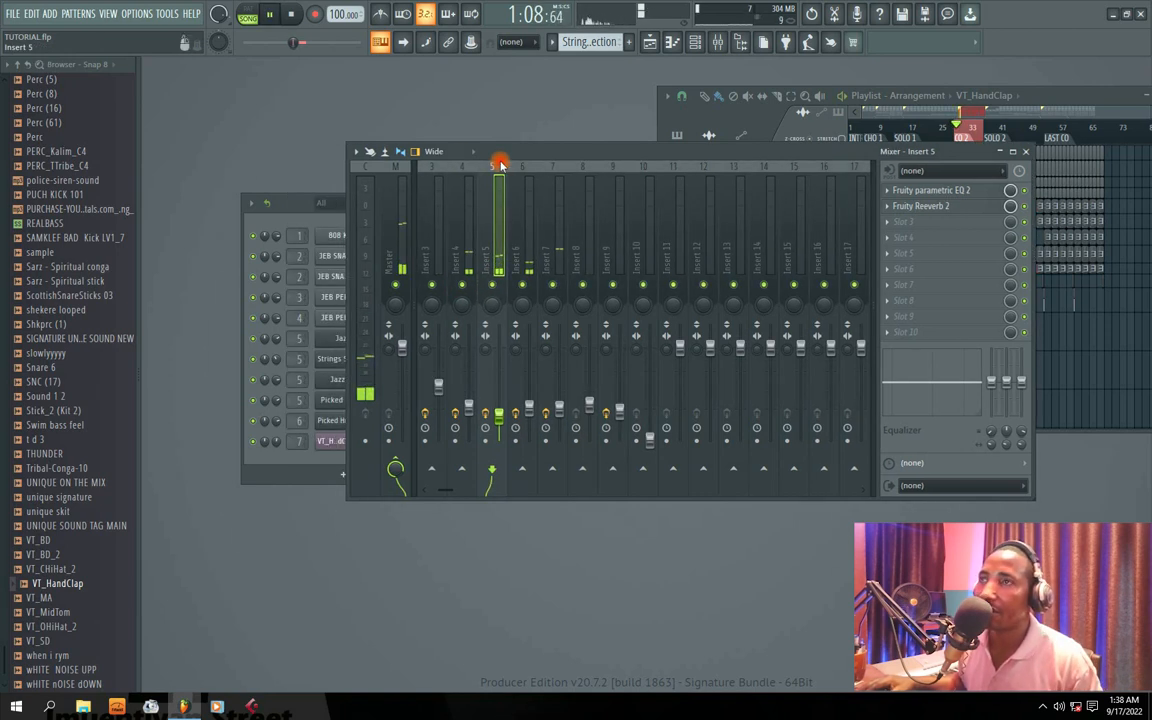
left_click(290, 206)
left_click_drag(624, 155, 516, 162)
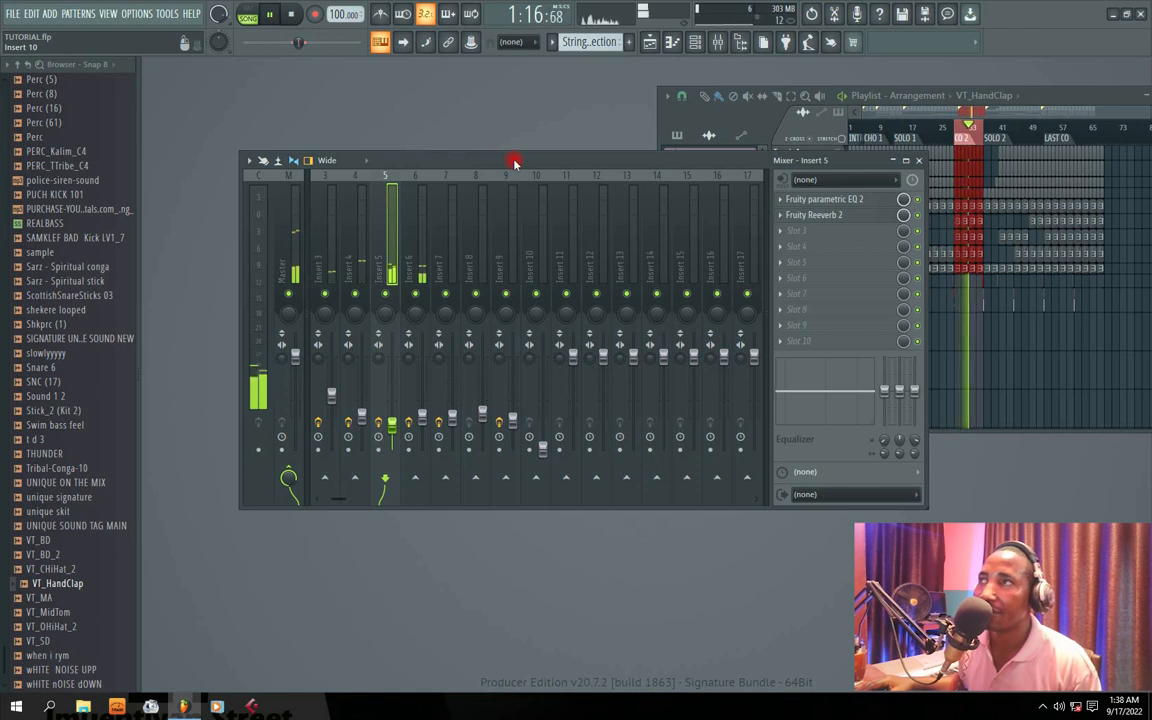
left_click_drag(513, 162, 536, 162)
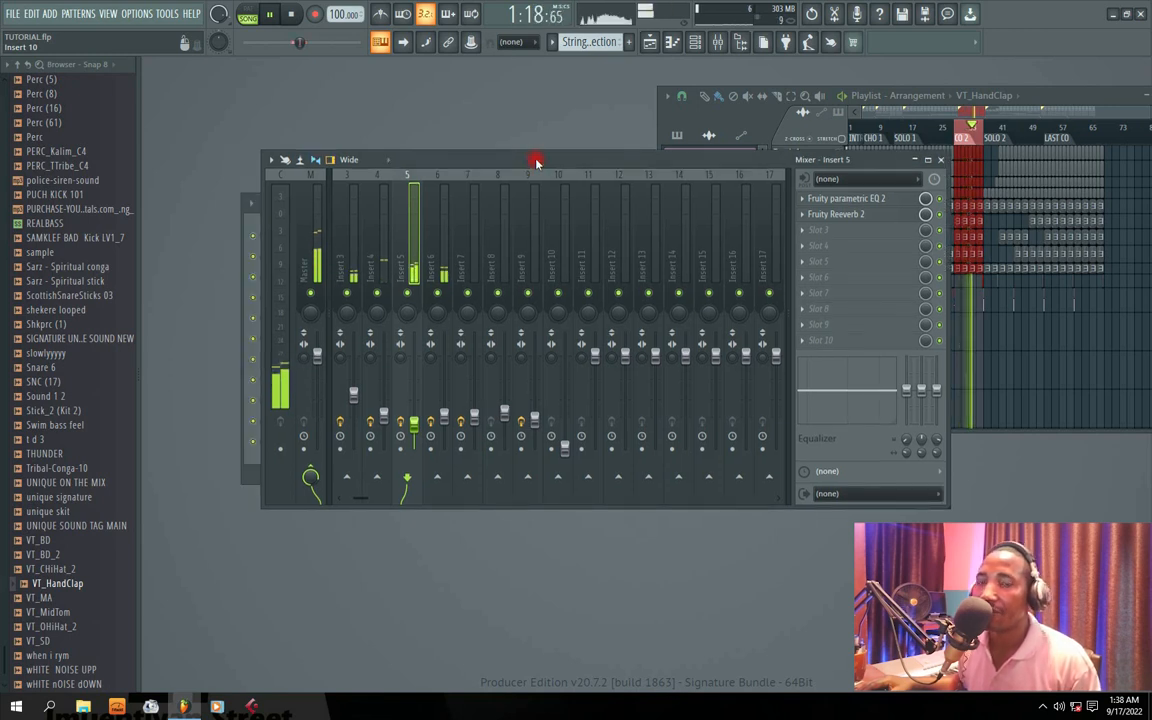
key("space")
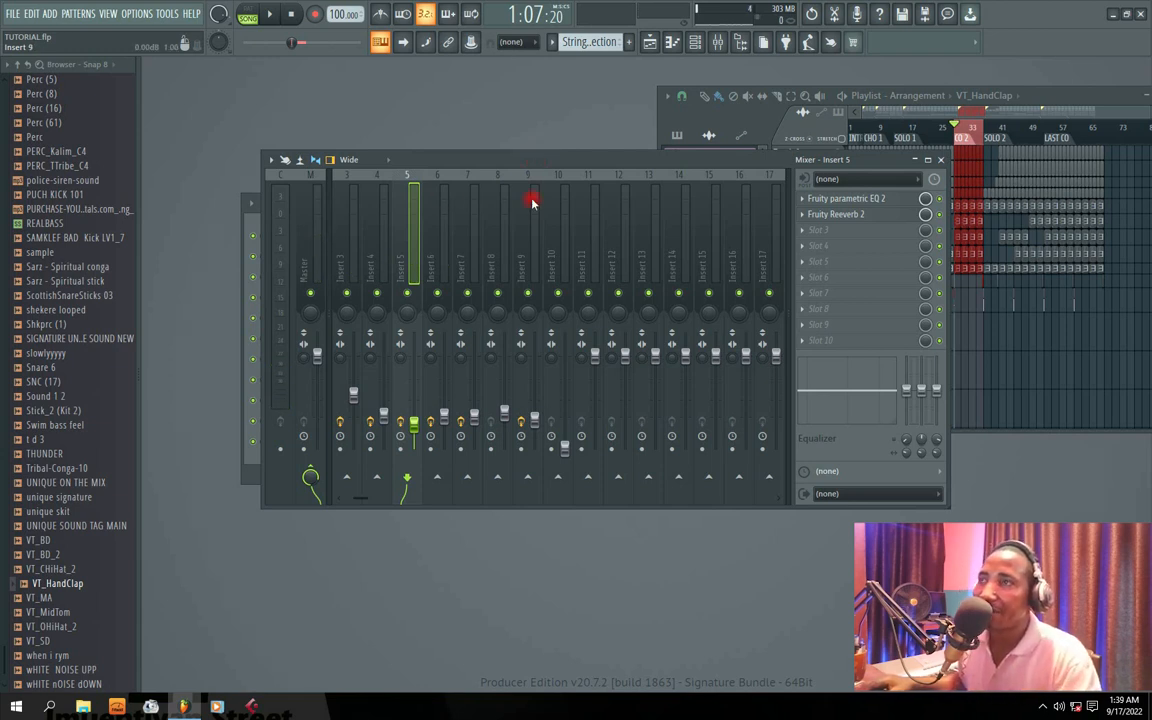
Step: Examine the effect slots of Inserts 1 to 4 and Insert 6 one after another in the mixer
left_click(358, 500)
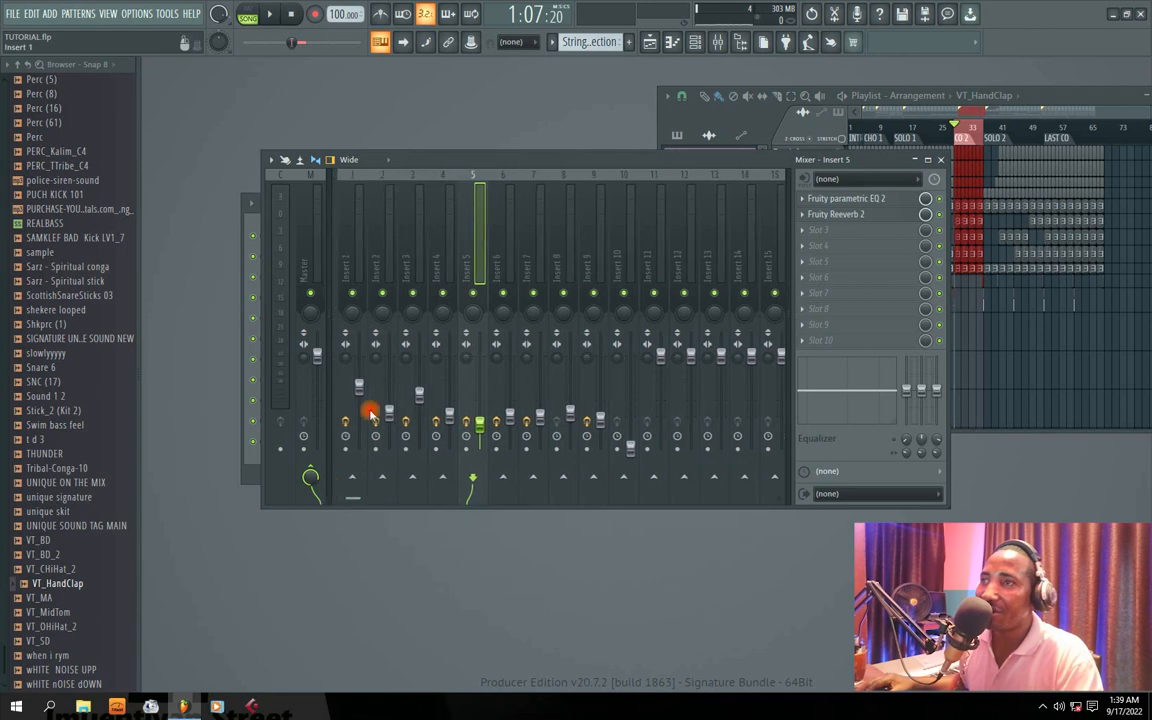
left_click(358, 265)
left_click(385, 266)
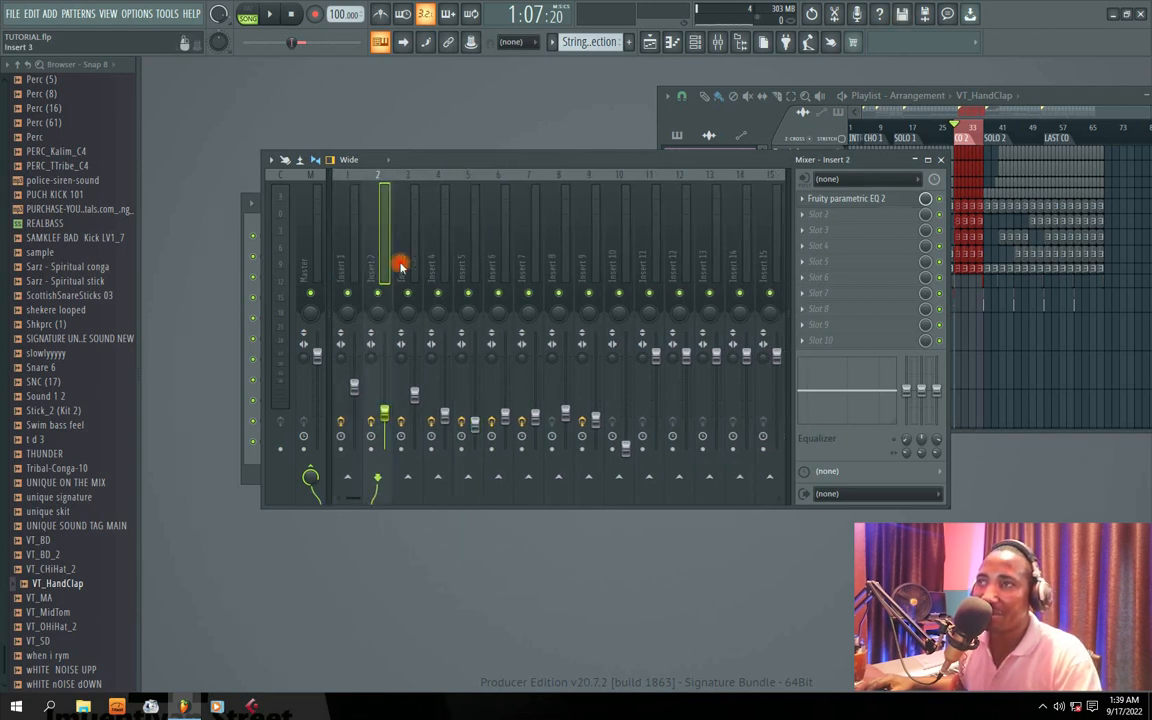
left_click(410, 267)
left_click(349, 270)
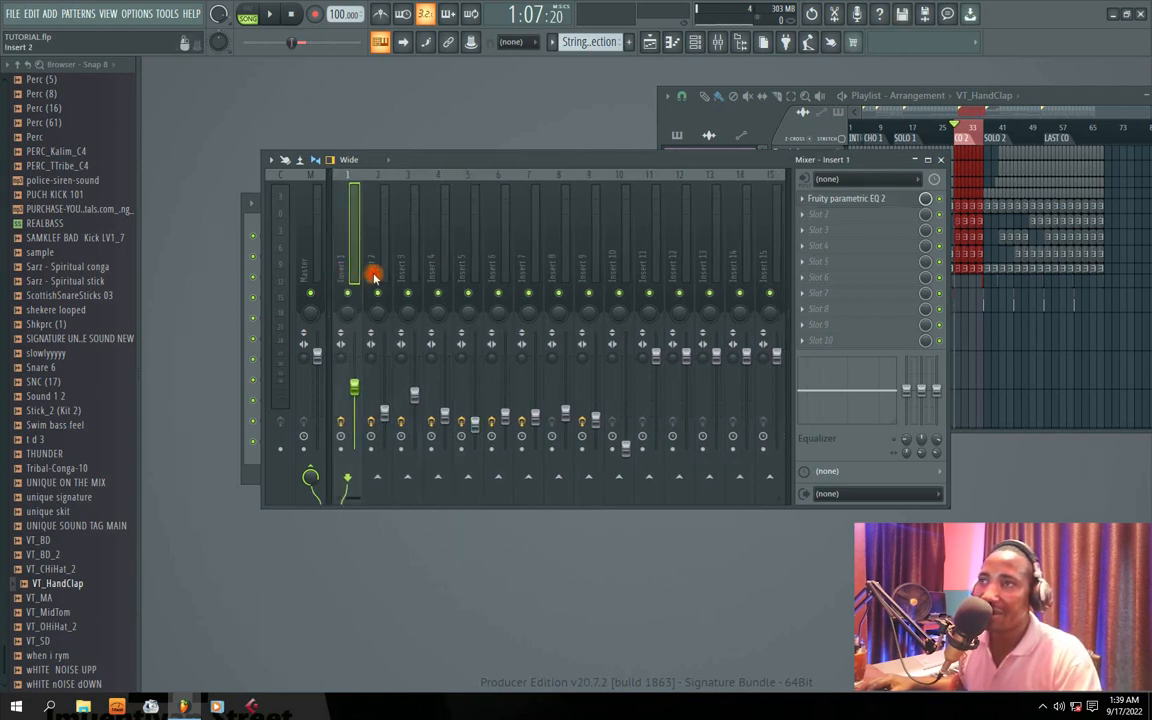
left_click(378, 270)
left_click(412, 270)
left_click(432, 267)
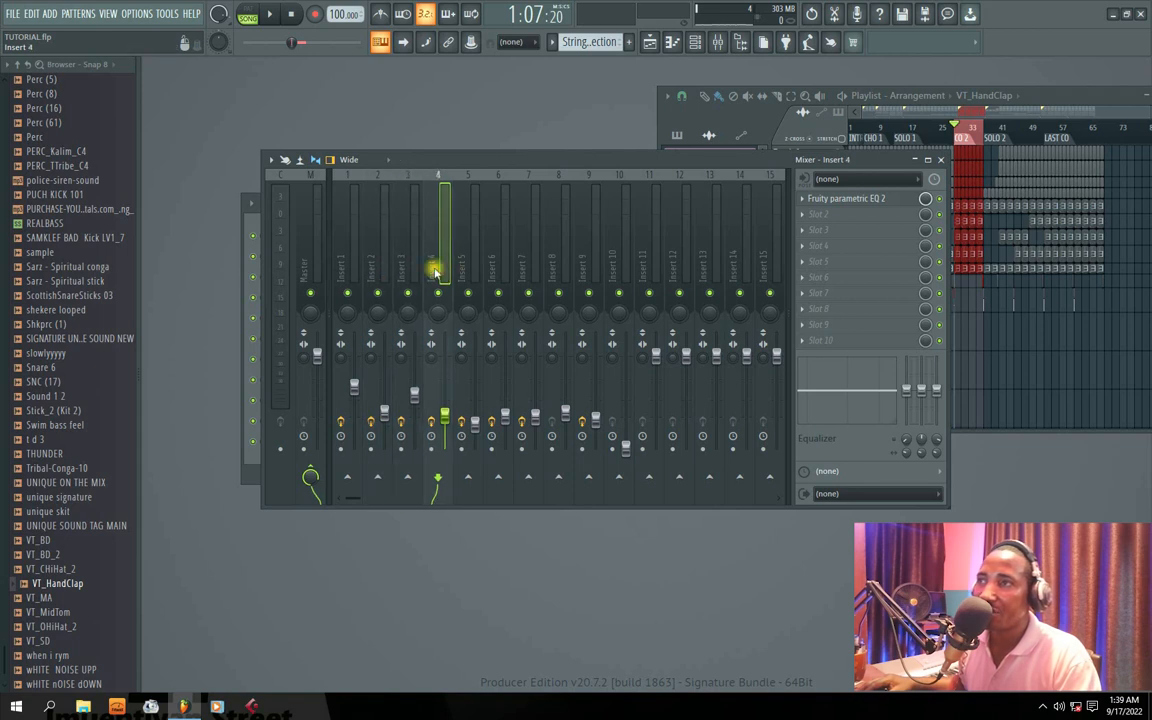
left_click(490, 272)
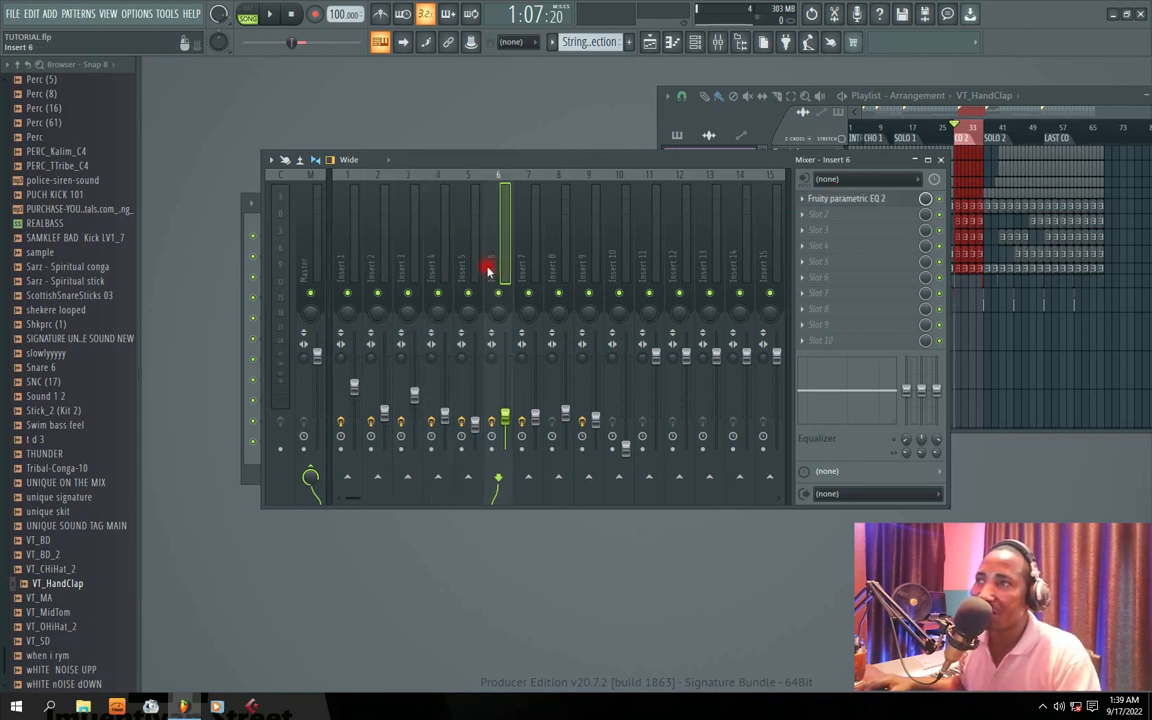
Step: Play the full mix while going through the effect slots of the inserts and the Master track
key("space")
mouse_move(537, 162)
left_mouse_down()
mouse_move(582, 164)
mouse_move(533, 161)
left_mouse_up()
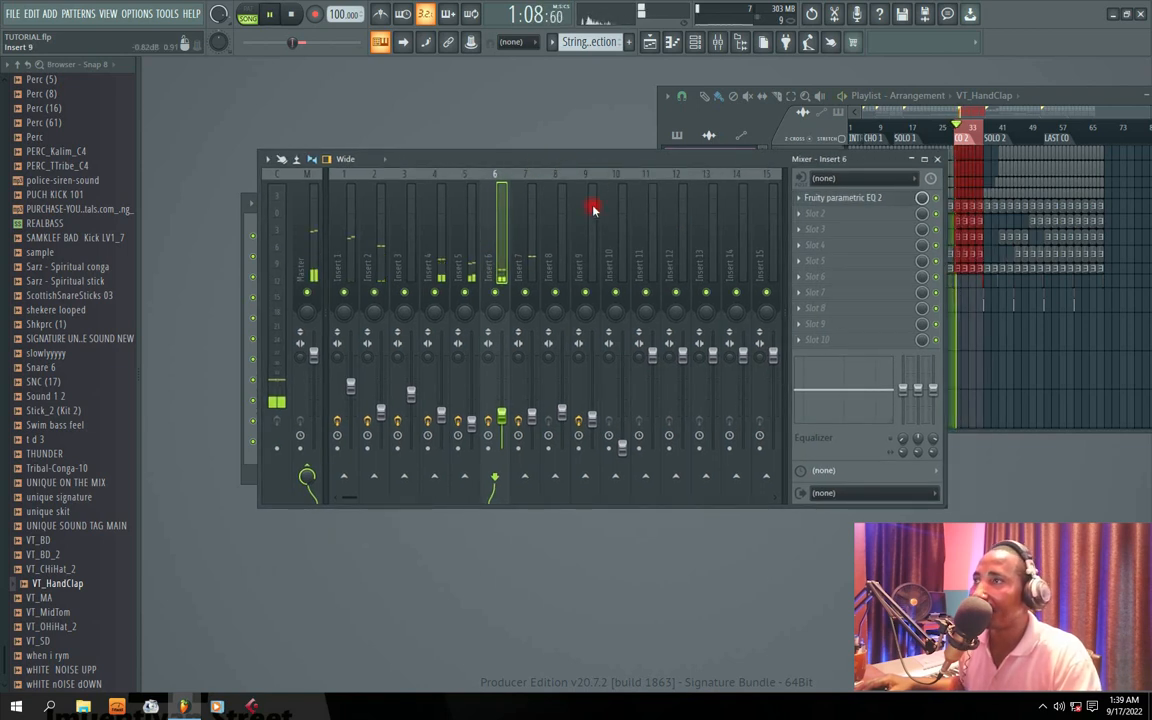
left_click(540, 262)
left_click(462, 267)
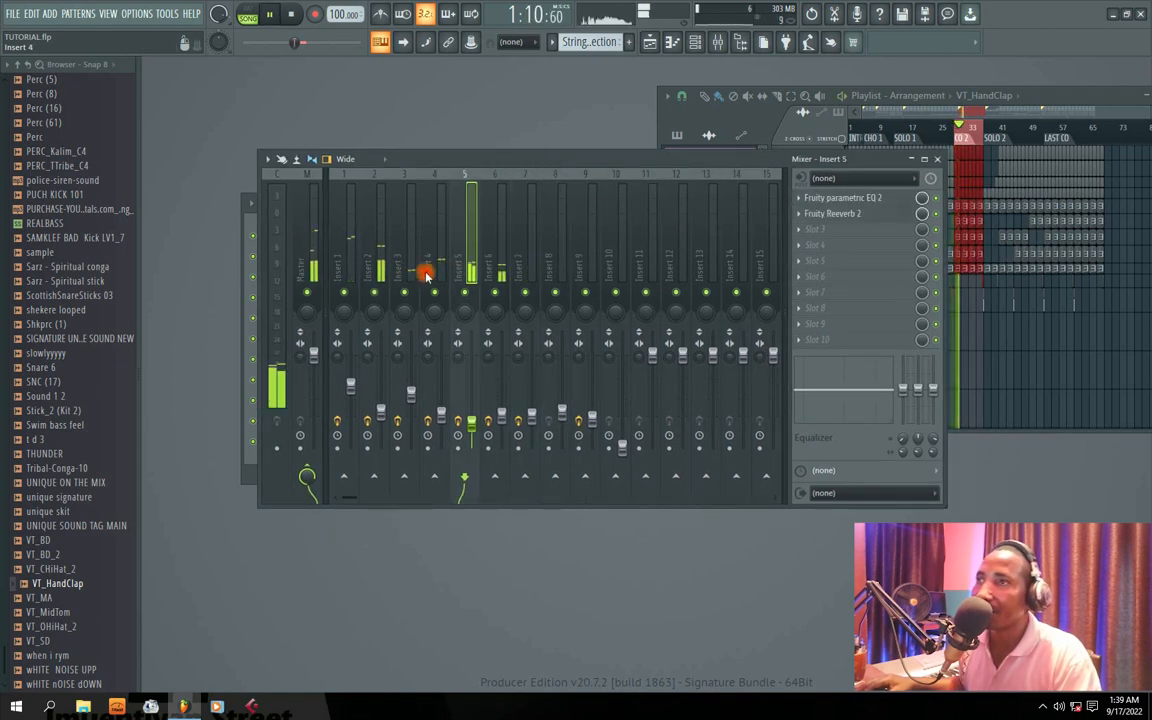
left_click(426, 275)
left_click(400, 272)
left_click(373, 271)
left_click(349, 271)
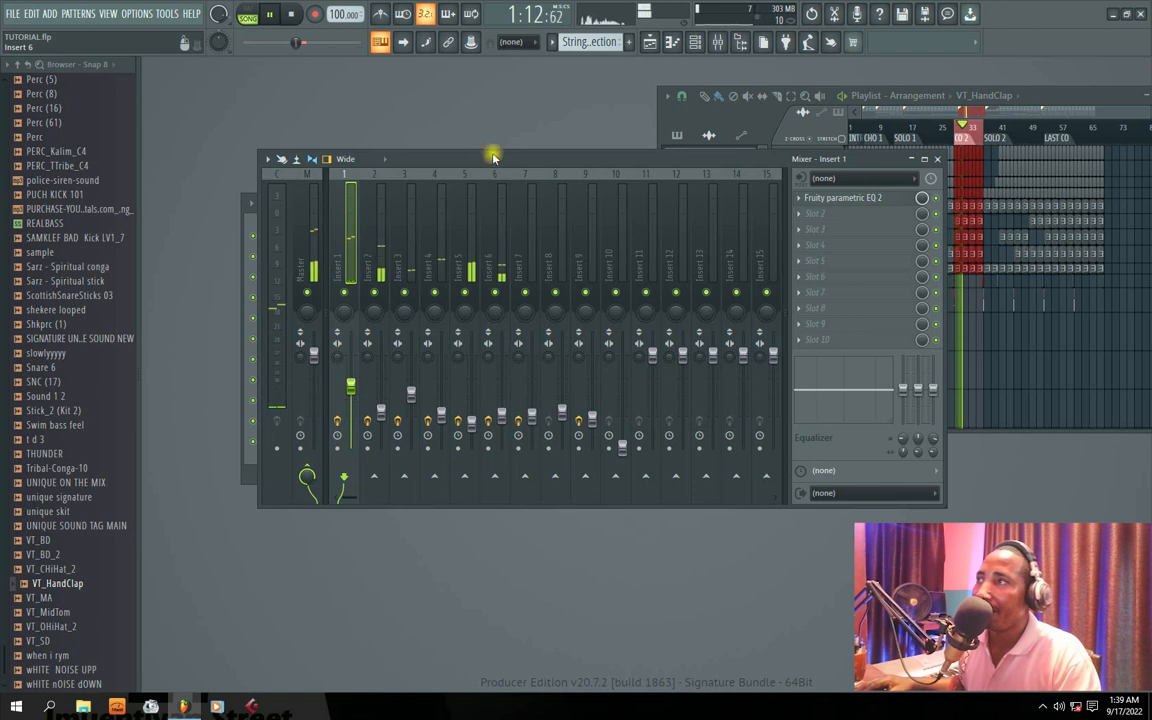
left_click_drag(493, 157, 463, 154)
left_click(314, 257)
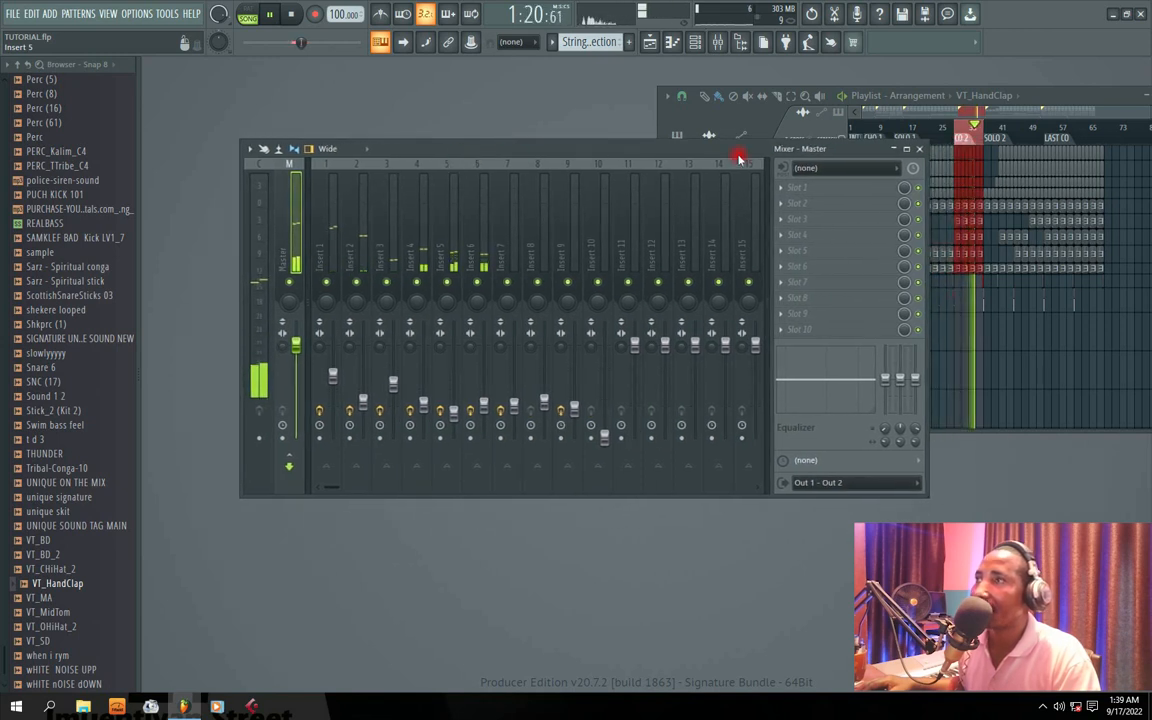
key("space")
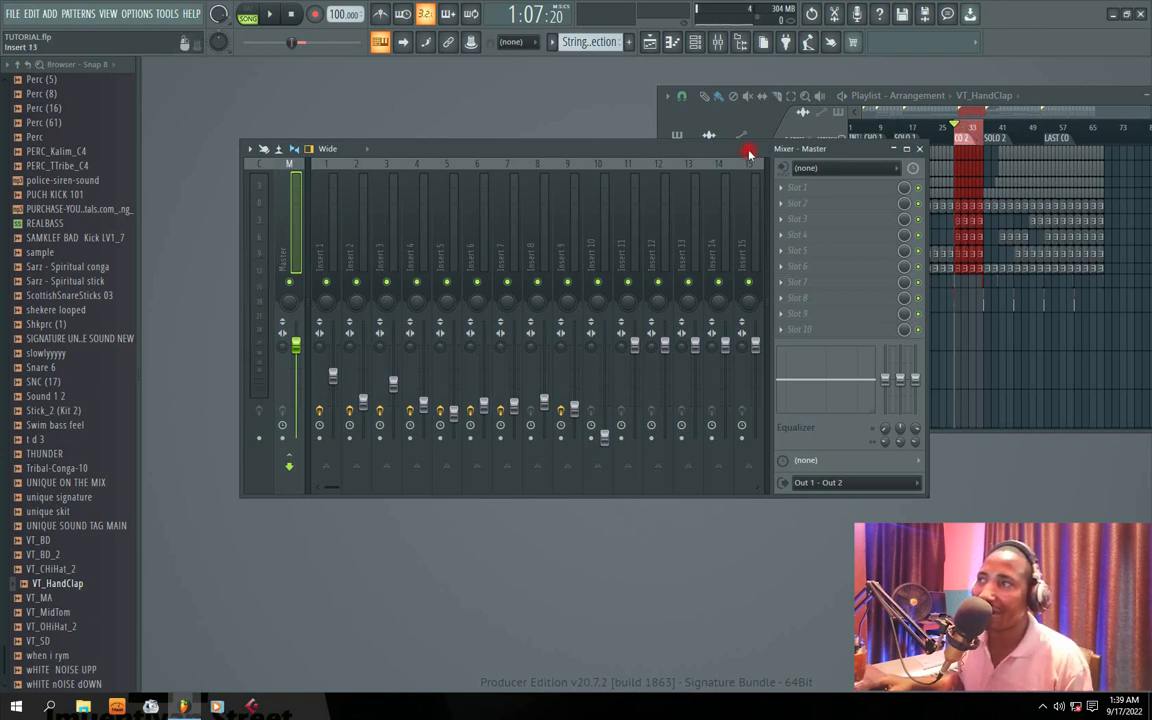
Step: Remove Fruity Reeverb 2 from the second effect slot of Insert 5
left_click(470, 249)
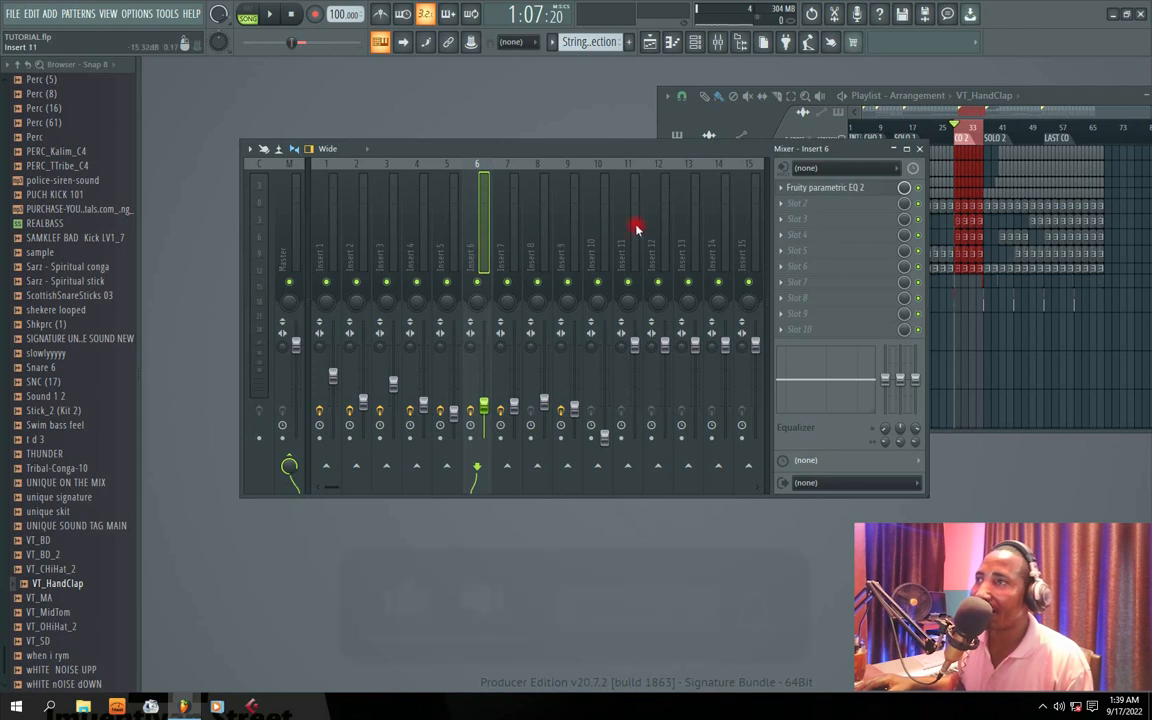
left_click(515, 250)
left_click(452, 250)
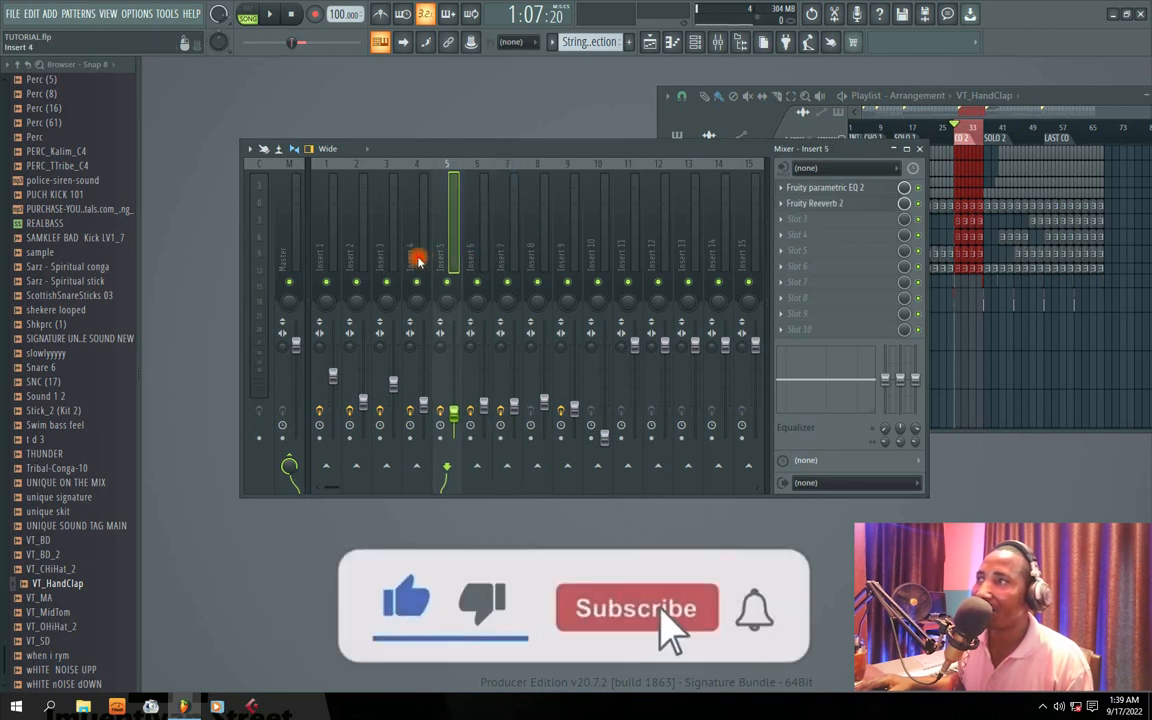
left_click(781, 203)
left_click(808, 233)
left_click(643, 388)
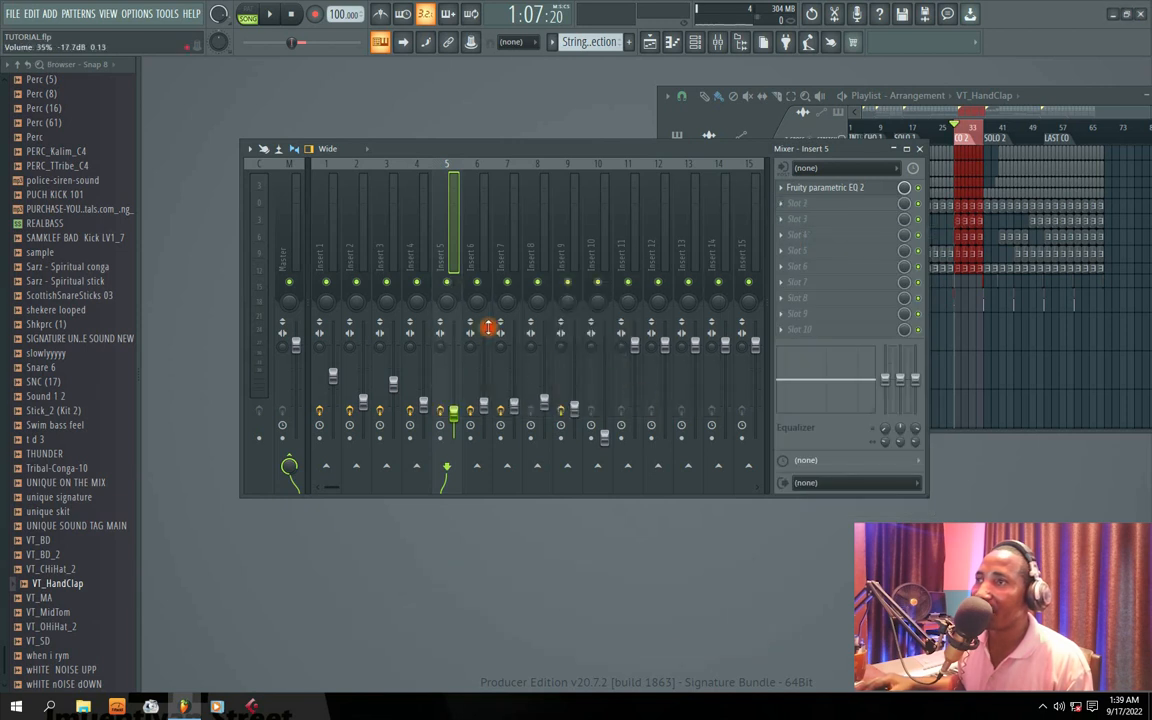
Step: Rename mixer track Insert 12 as REVERB EFFECT
left_click(658, 252)
right_click(658, 250)
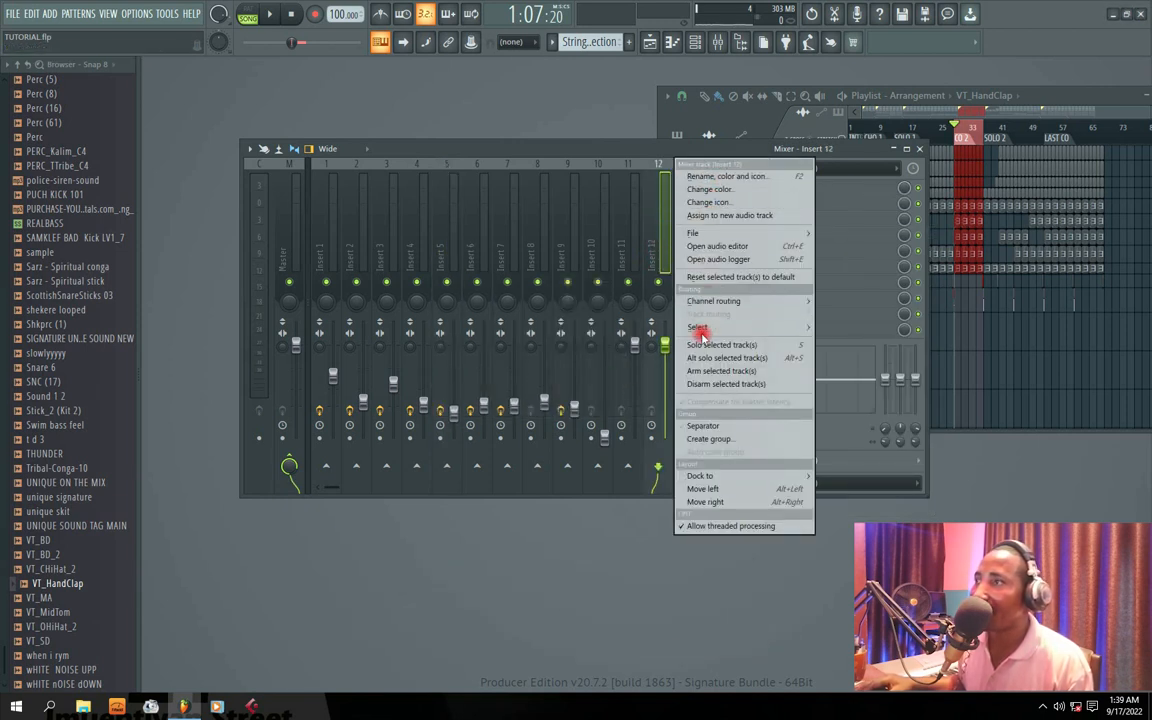
left_click(712, 177)
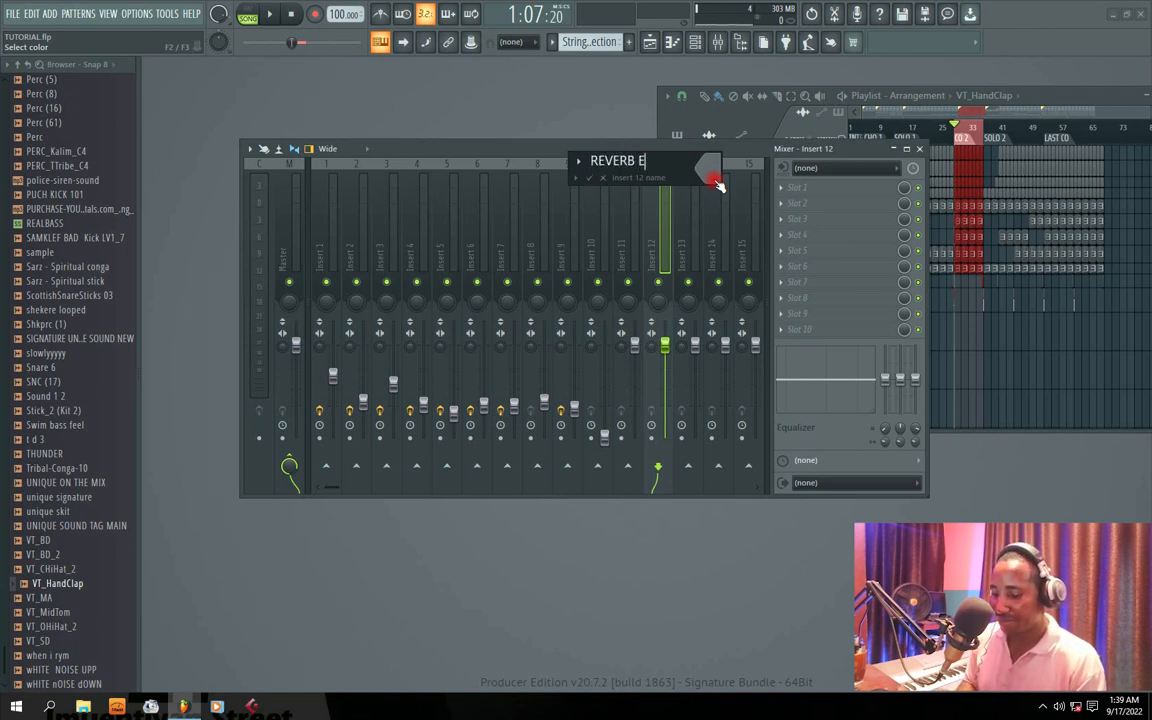
key("Return")
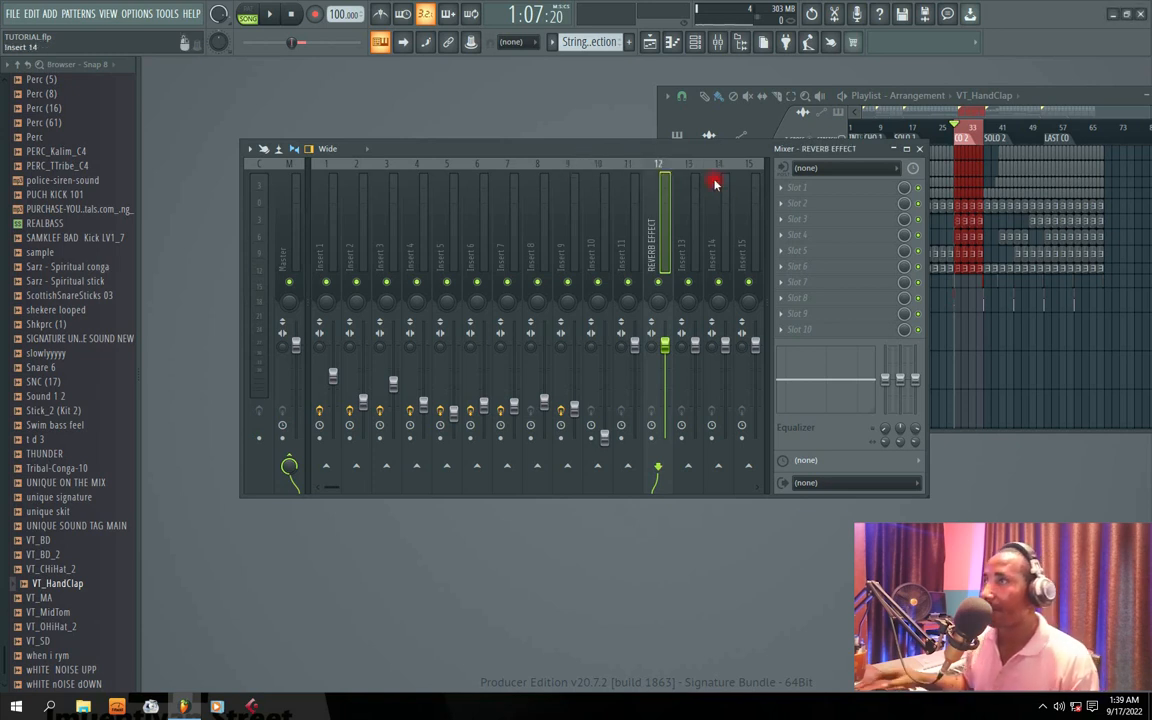
Step: Color the REVERB EFFECT mixer track brown (#9F3835)
right_click(655, 243)
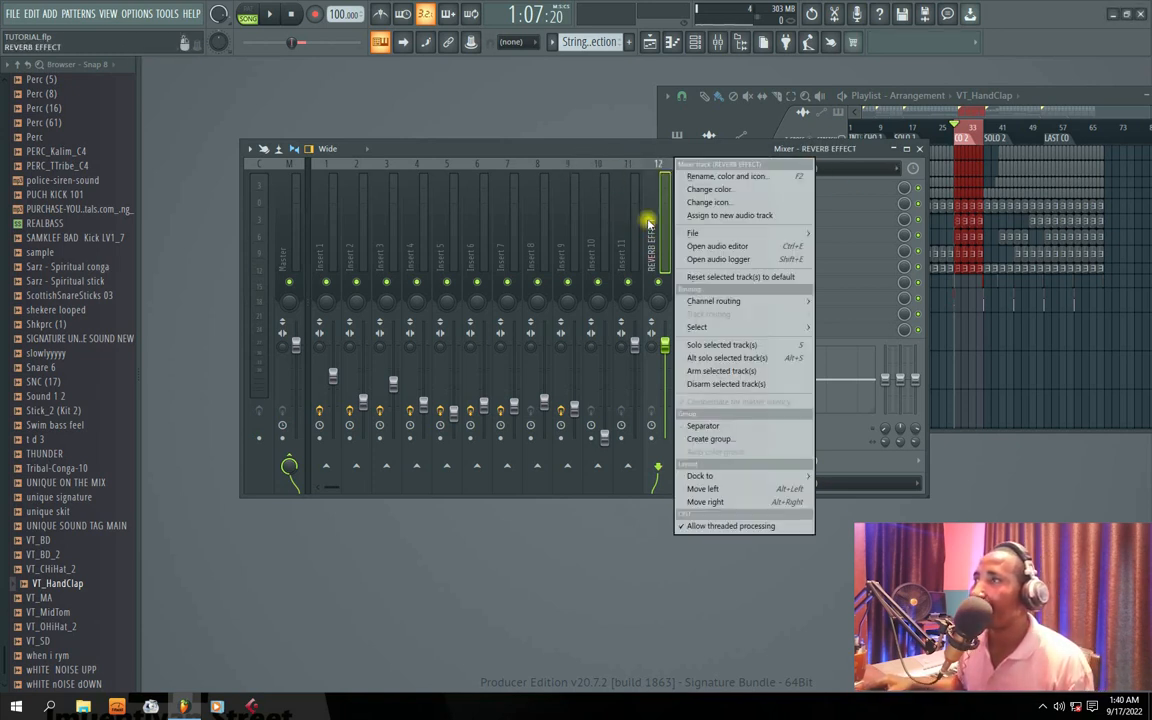
left_click(722, 175)
left_click(724, 169)
left_click(835, 240)
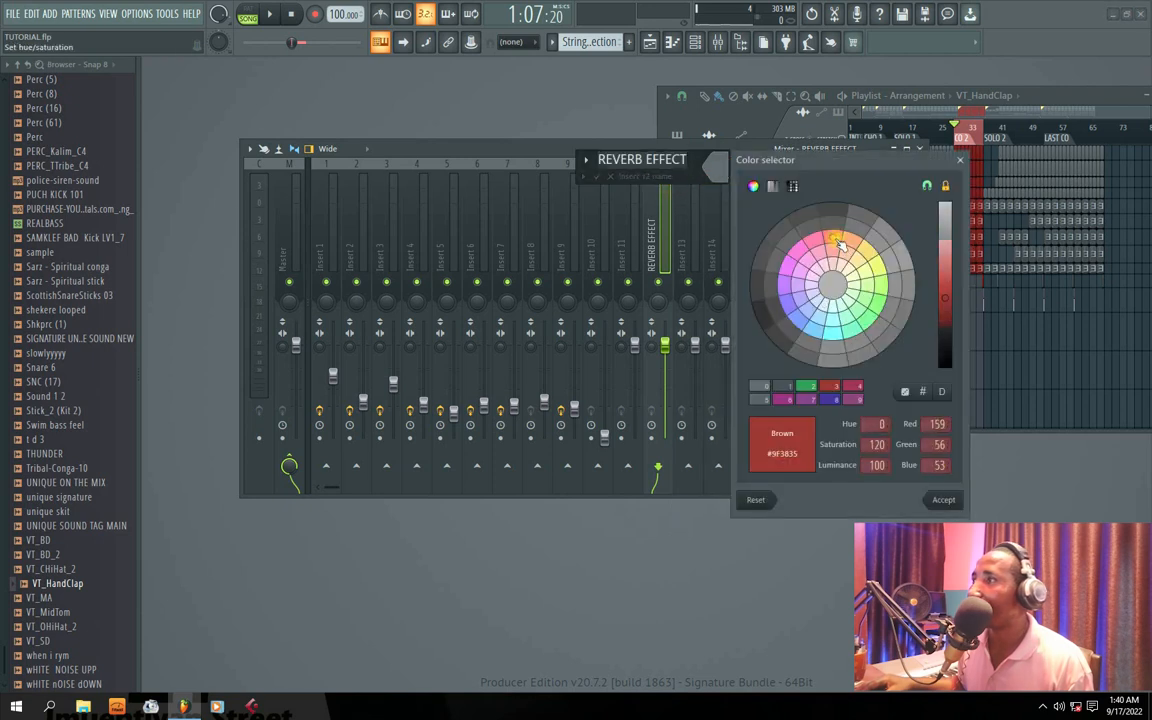
left_click(948, 498)
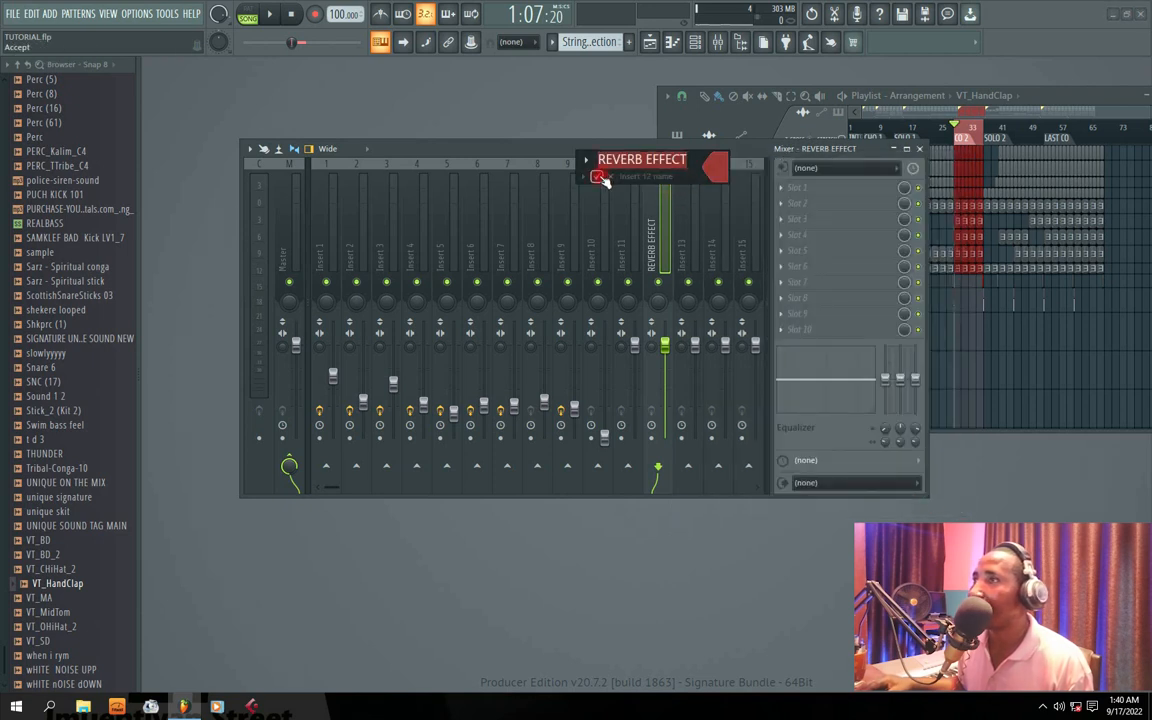
left_click(596, 176)
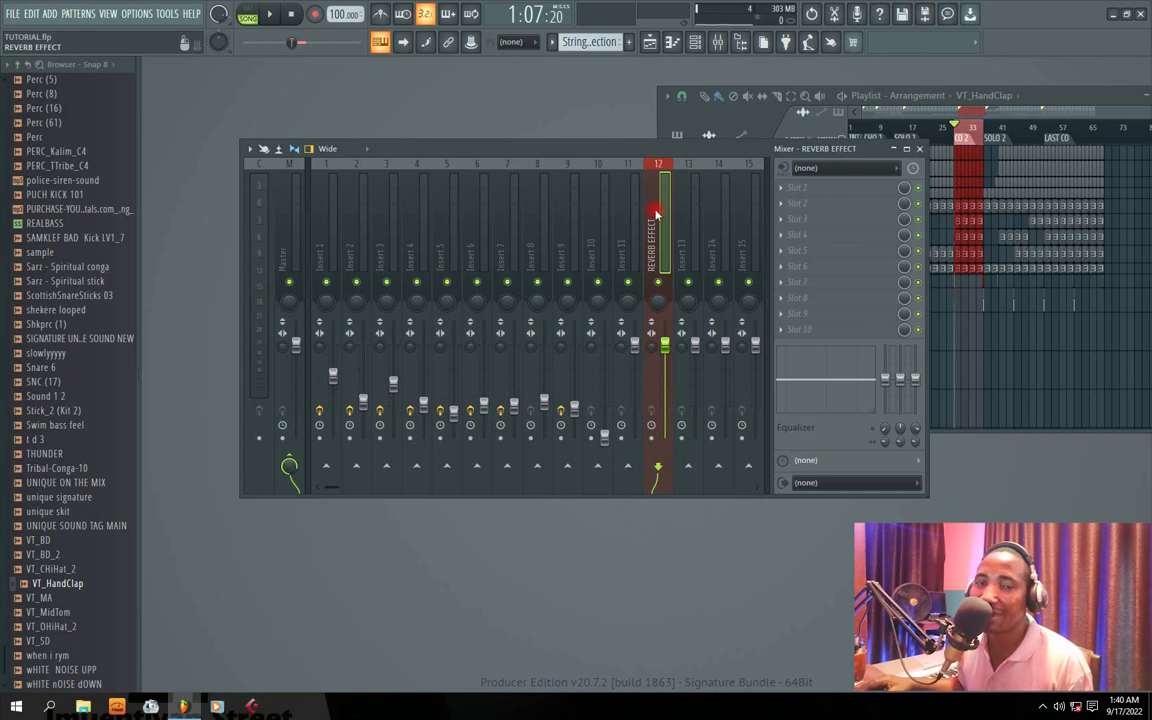
Step: Load Fruity Reeverb 2 into the first effect slot of the REVERB EFFECT track and lower its dry level to the minimum
left_click(790, 188)
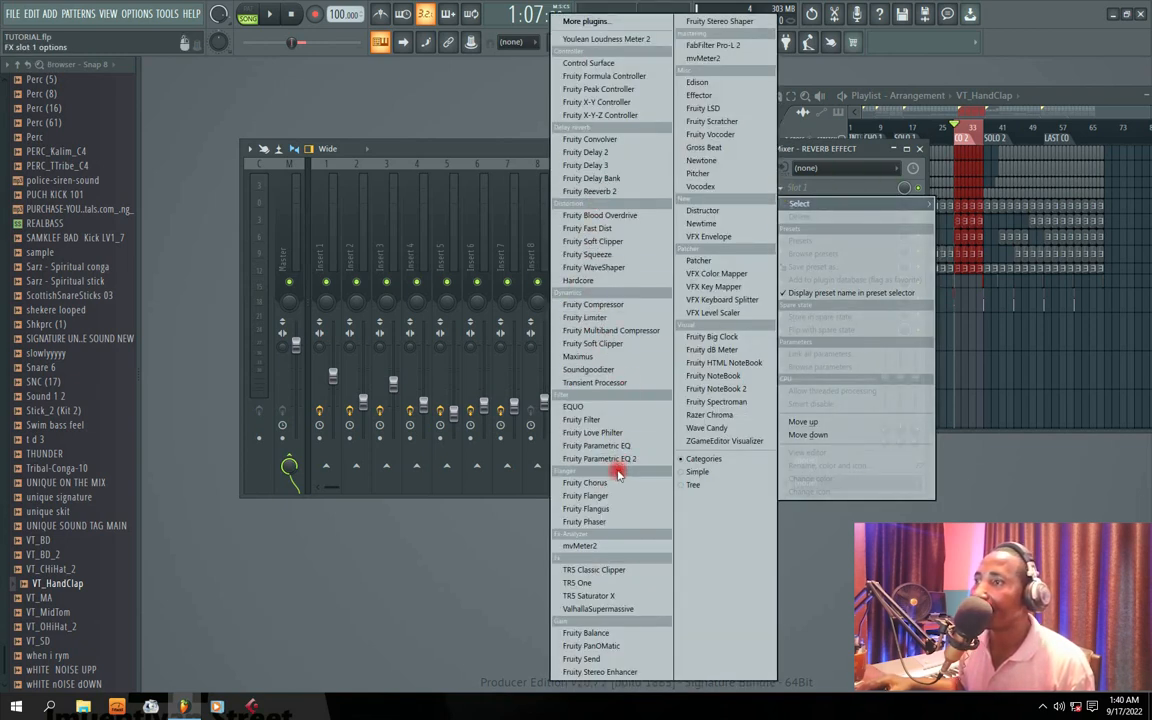
left_click(594, 191)
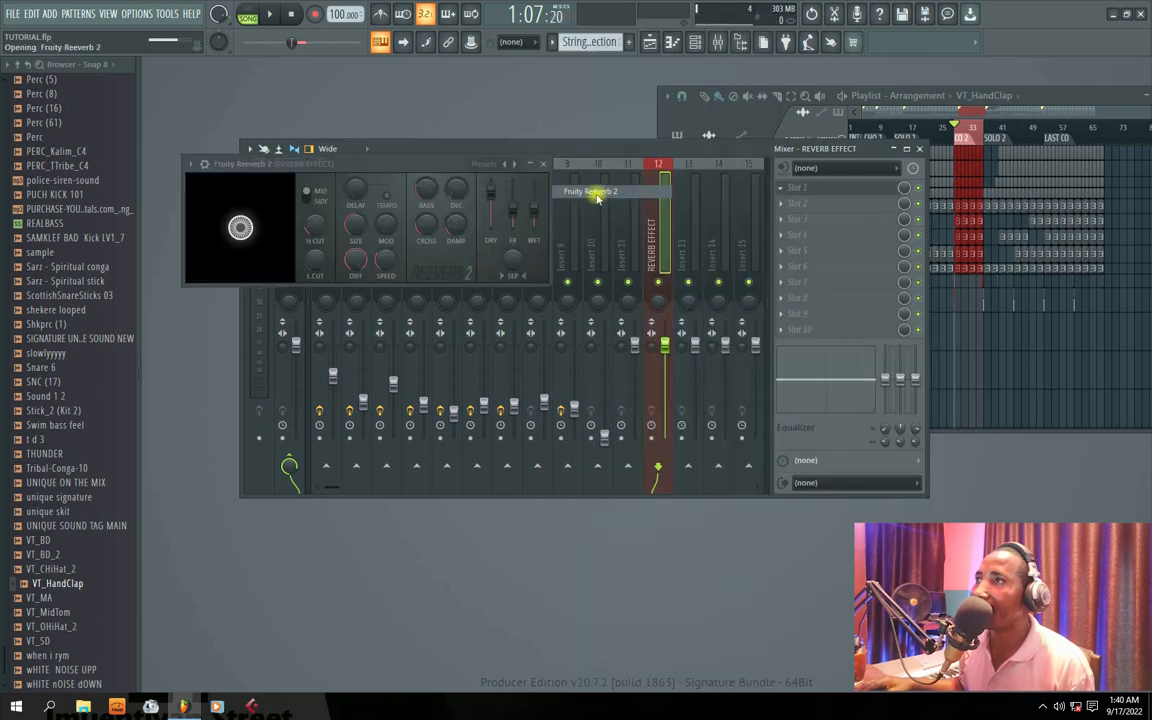
right_click(491, 191)
key("Escape")
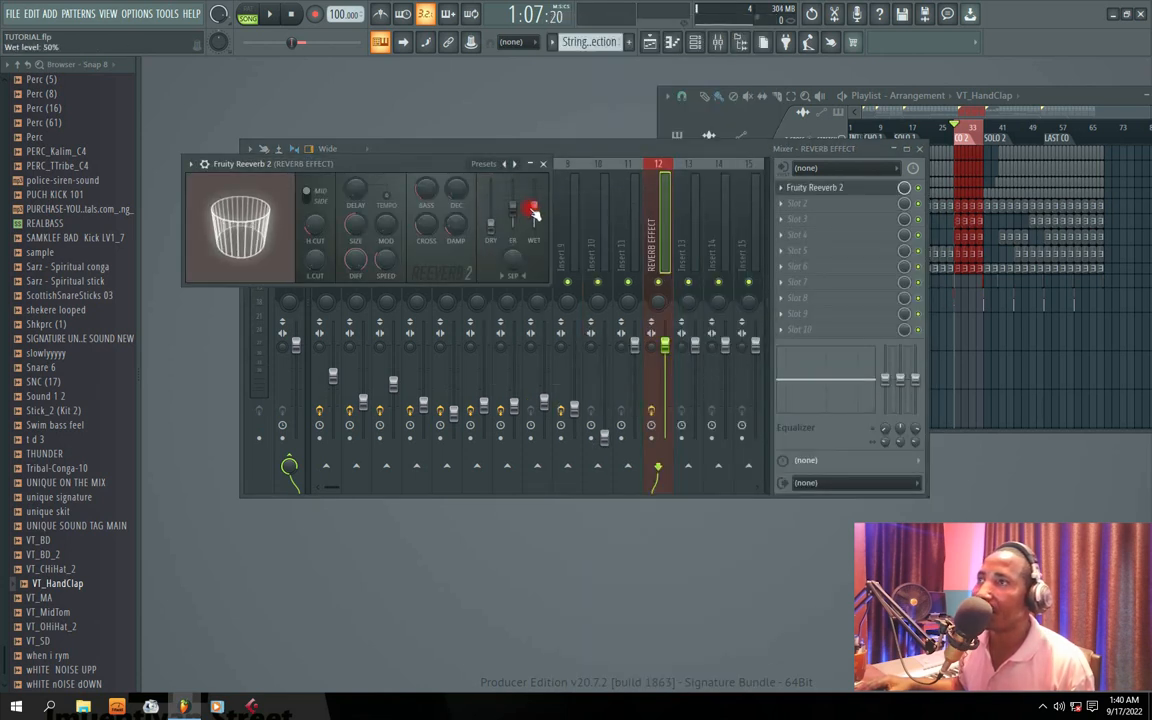
Step: Raise the wet level of Fruity Reeverb 2 on the REVERB EFFECT track to the maximum and close the plugin window
right_click(540, 210)
left_click(551, 216)
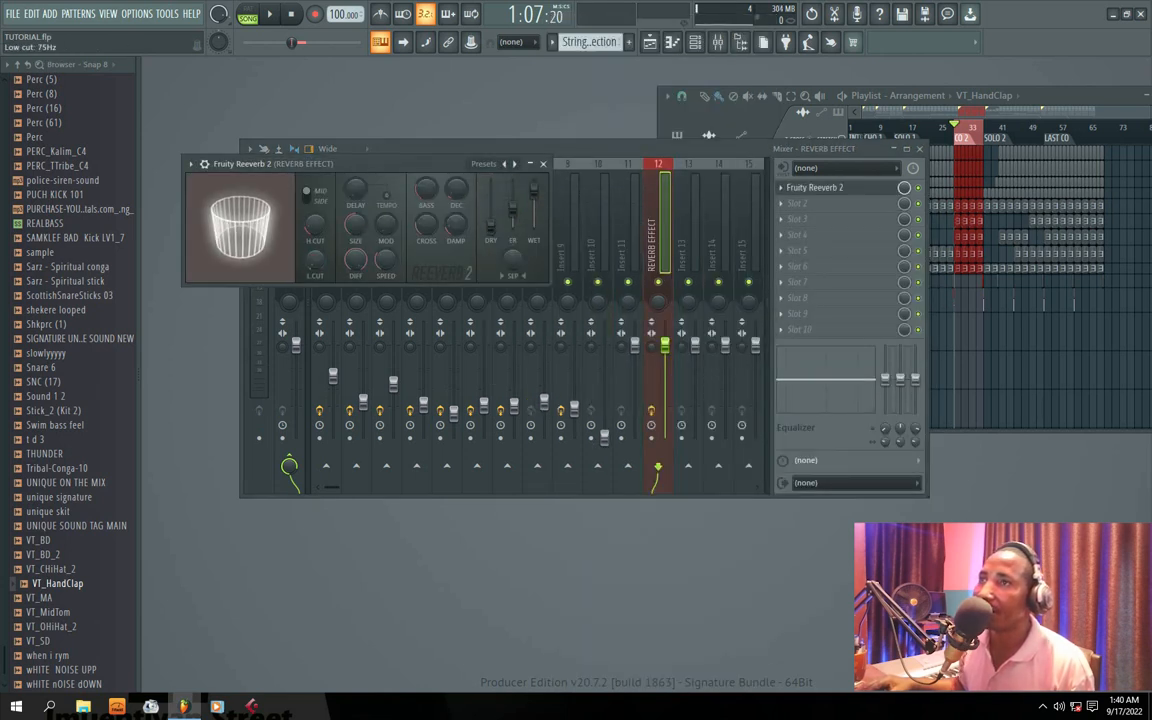
left_click_drag(415, 165, 437, 165)
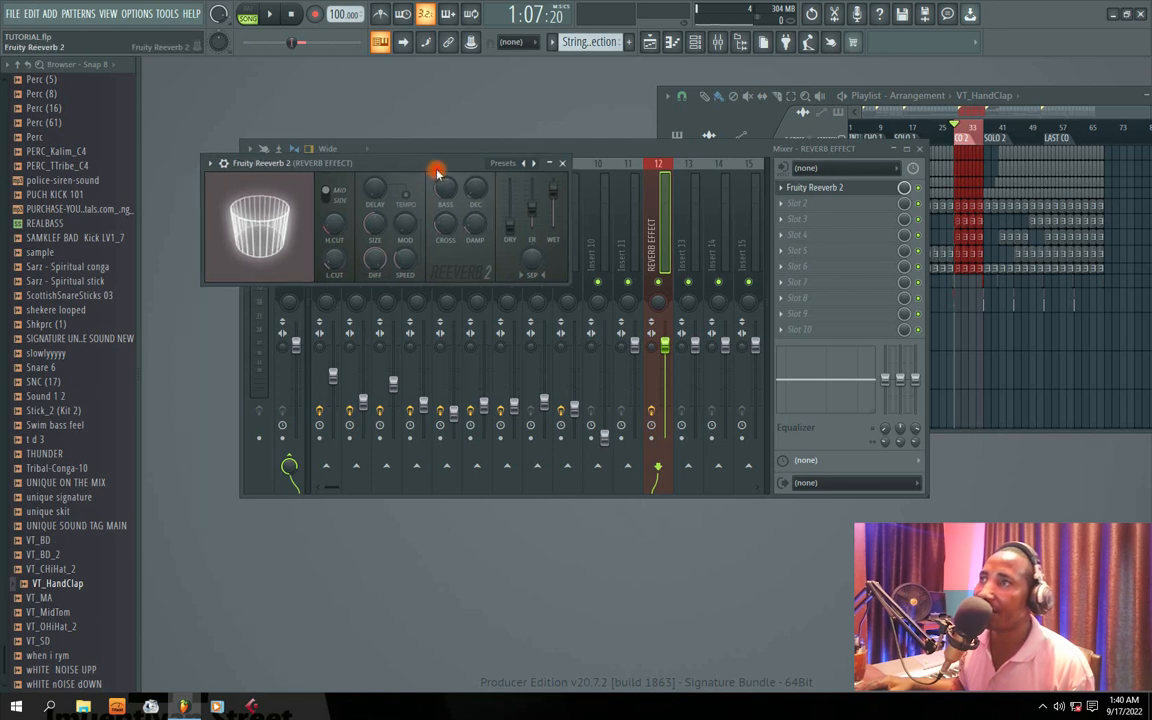
left_click(563, 163)
Step: Solo Insert 5 to identify it and enable a send from Insert 5 to the REVERB EFFECT track
key("space")
left_click(476, 258)
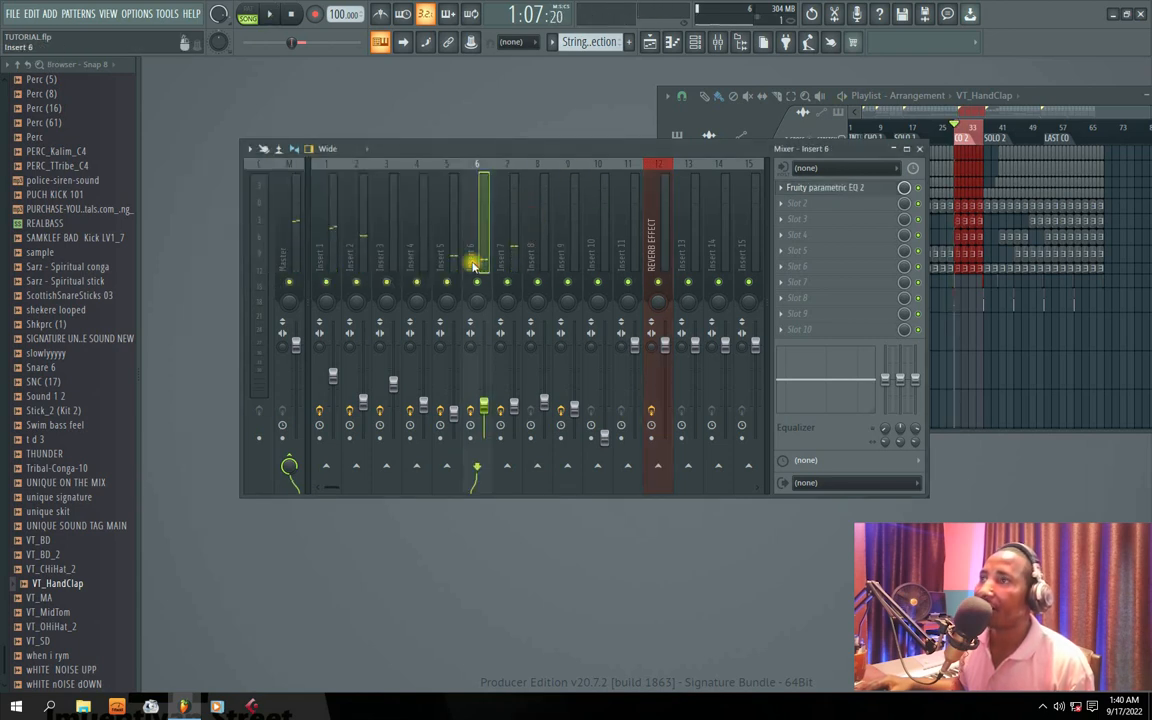
key("space")
left_click(447, 285)
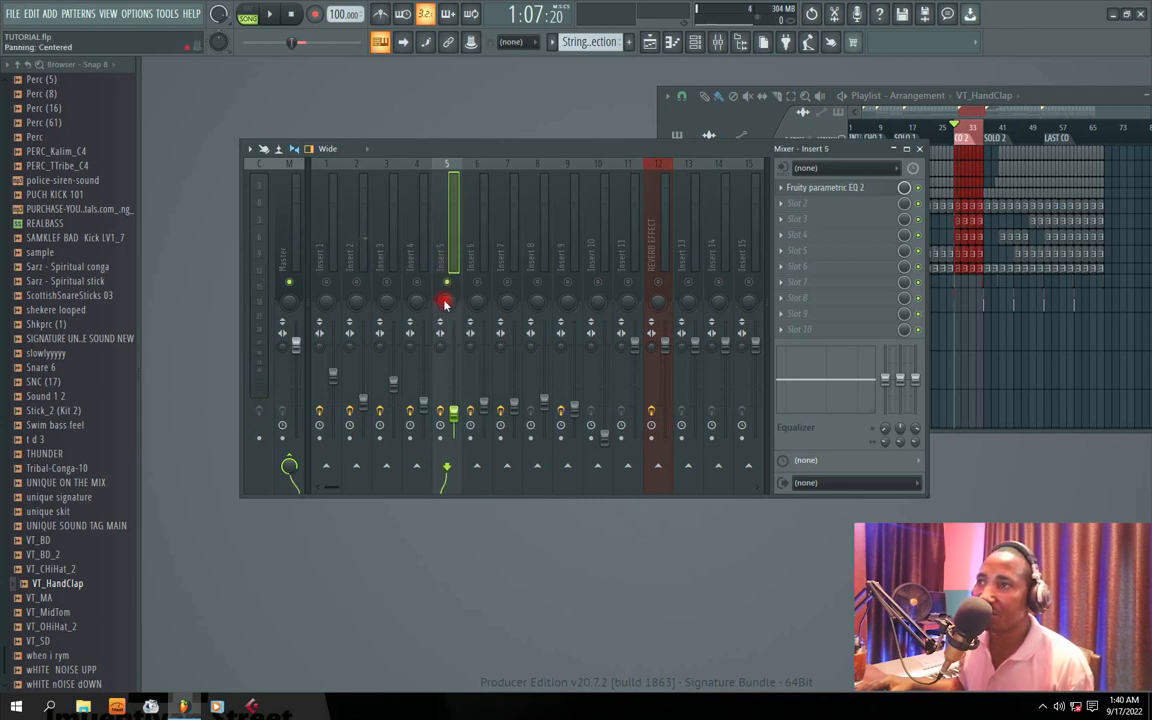
left_click(660, 467)
Step: Play back the CO 2 section to hear the reverb send, placing the mixer below the channel rack
key("space")
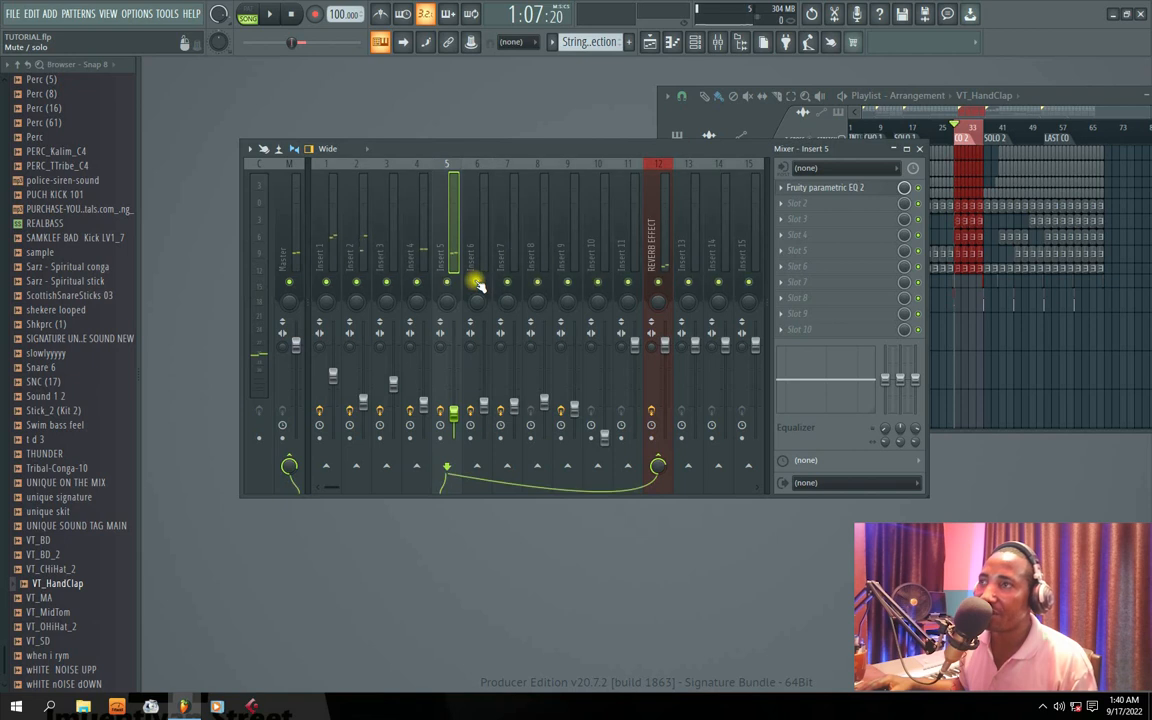
left_click_drag(455, 150, 506, 158)
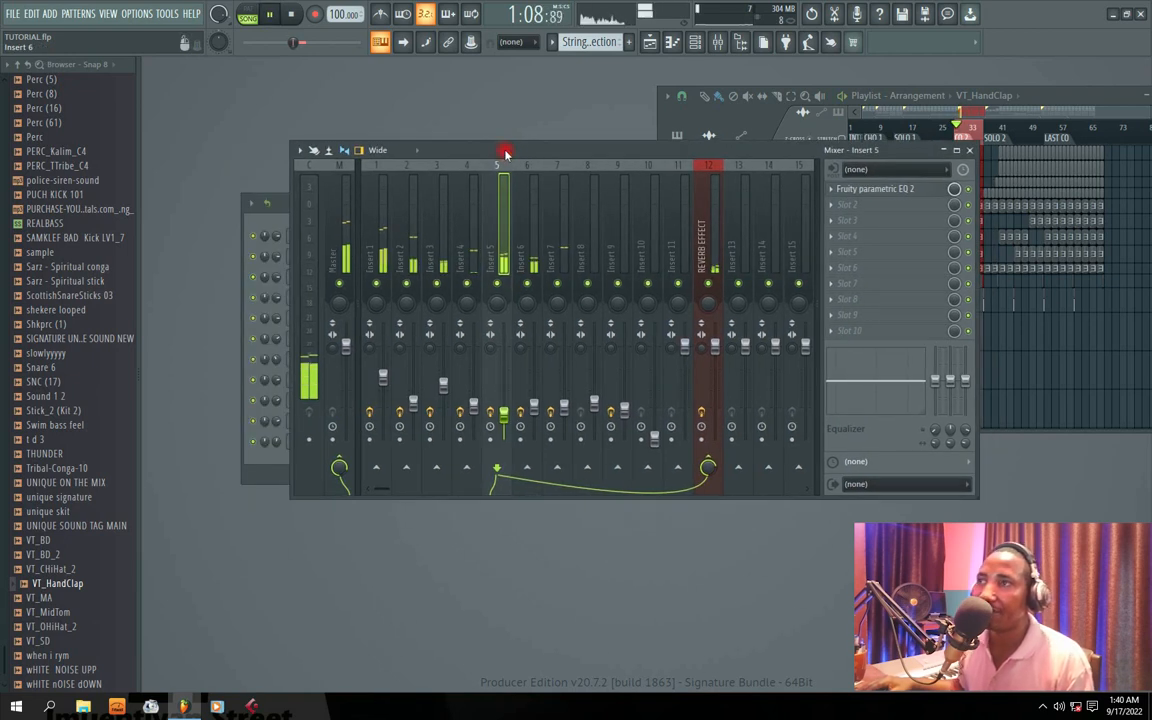
left_click_drag(636, 163, 559, 185)
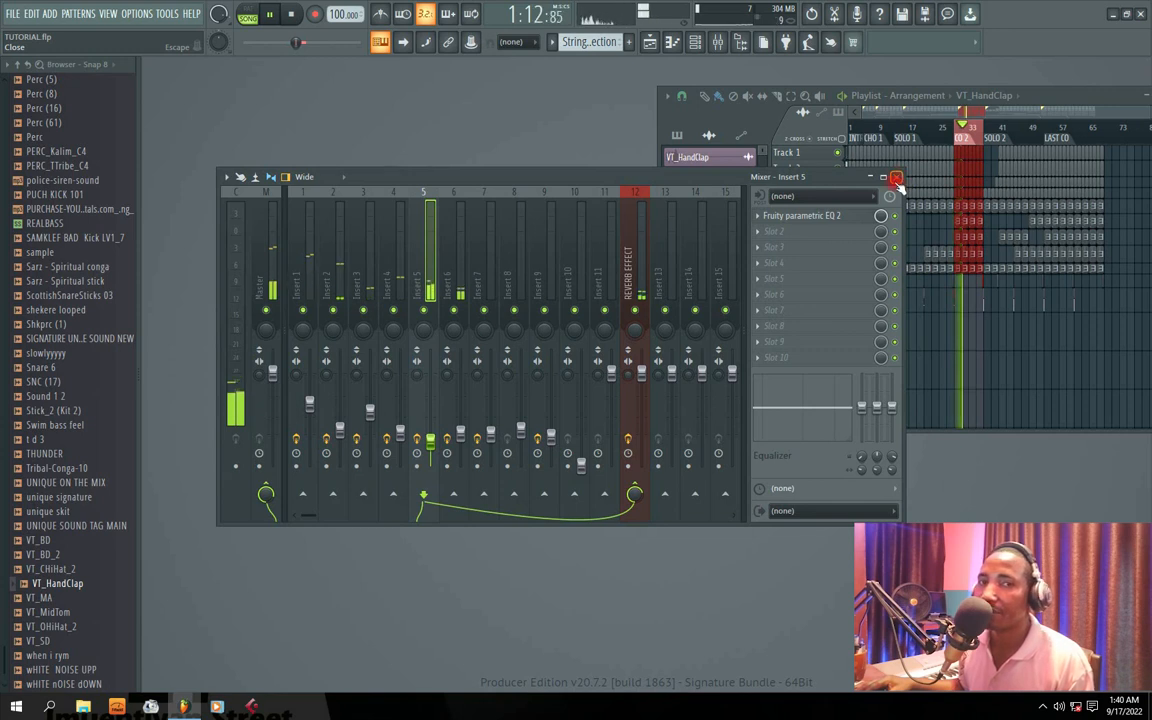
left_click_drag(522, 179, 571, 253)
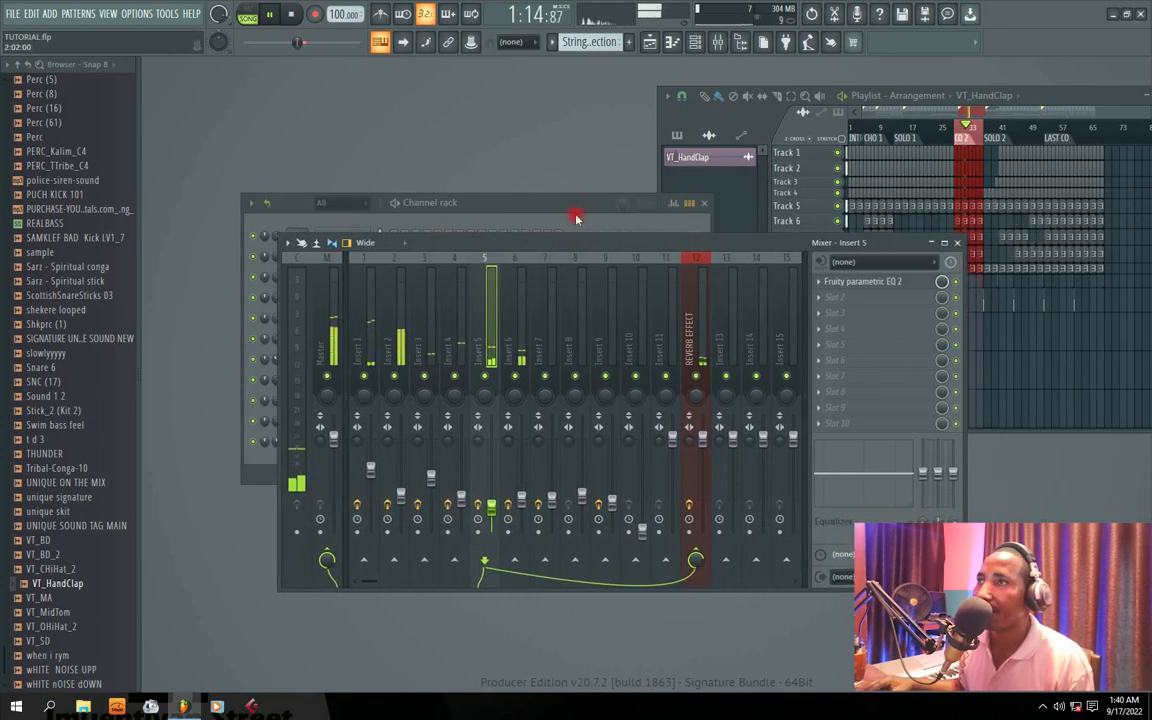
left_click_drag(524, 201, 524, 116)
left_click_drag(770, 248, 693, 272)
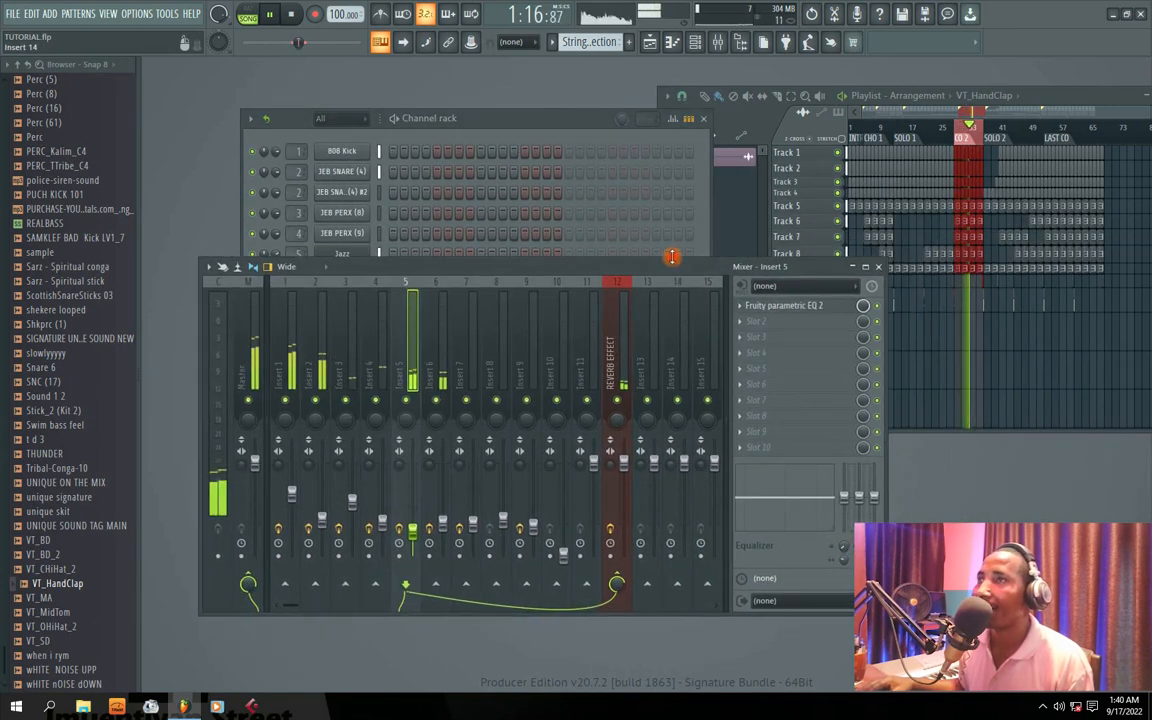
left_click_drag(442, 123, 457, 89)
left_click(805, 275)
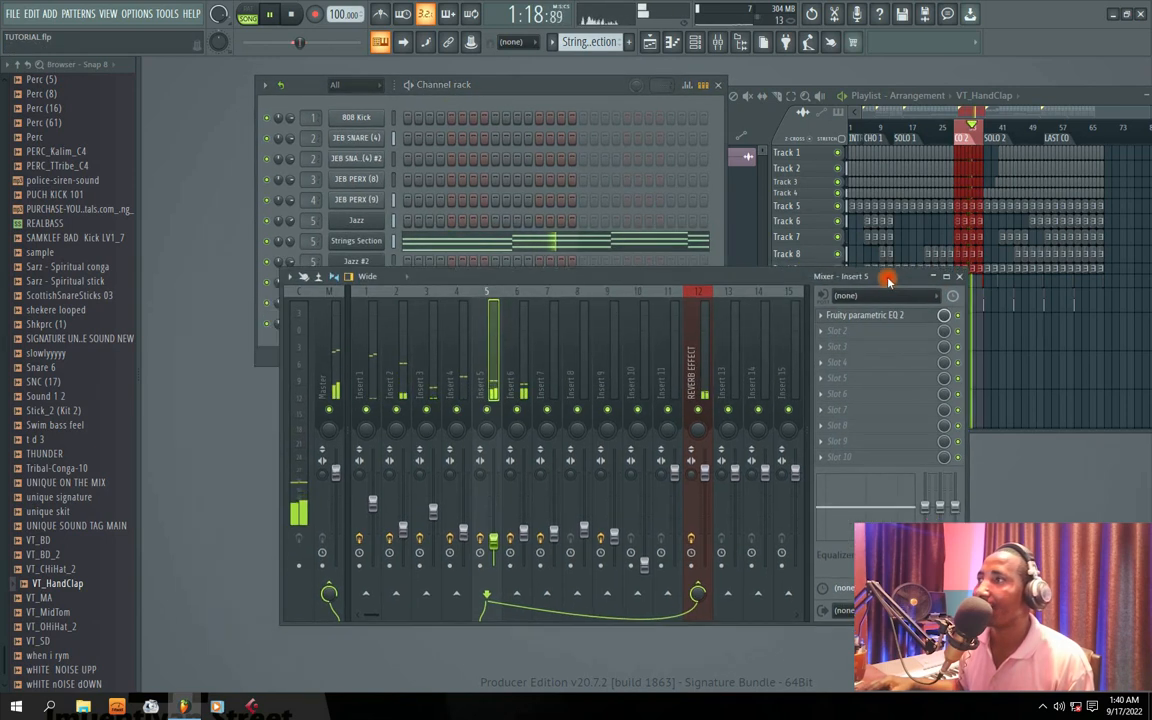
left_click_drag(805, 275, 925, 268)
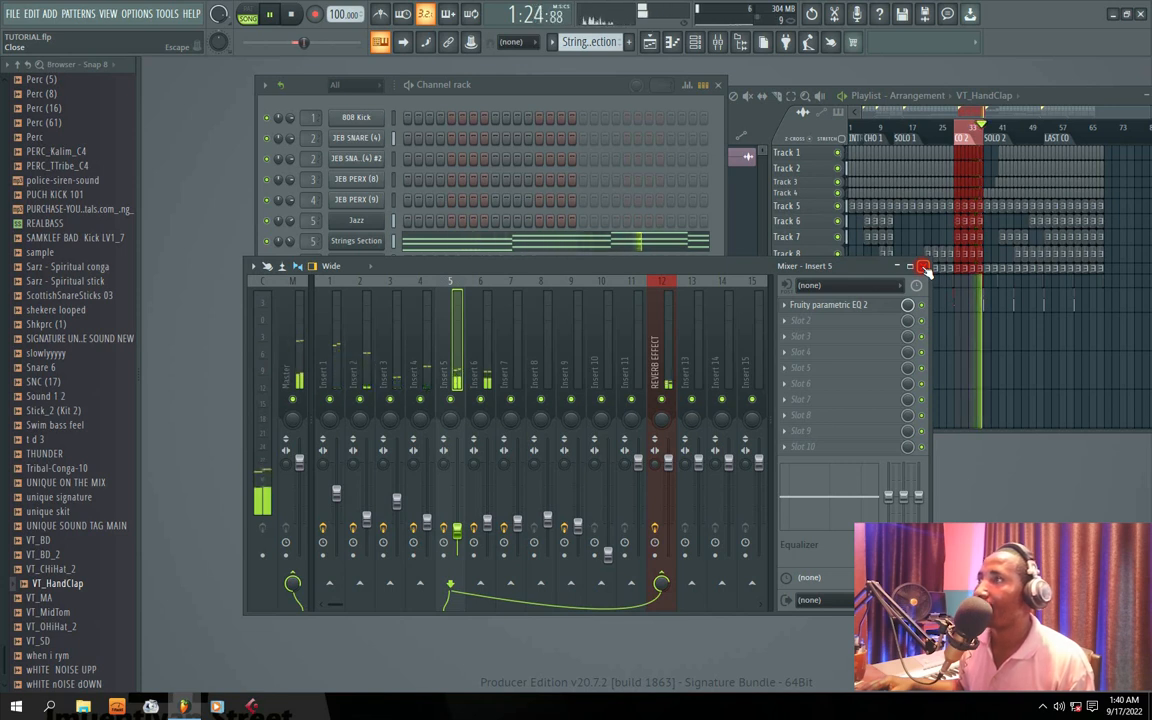
key("space")
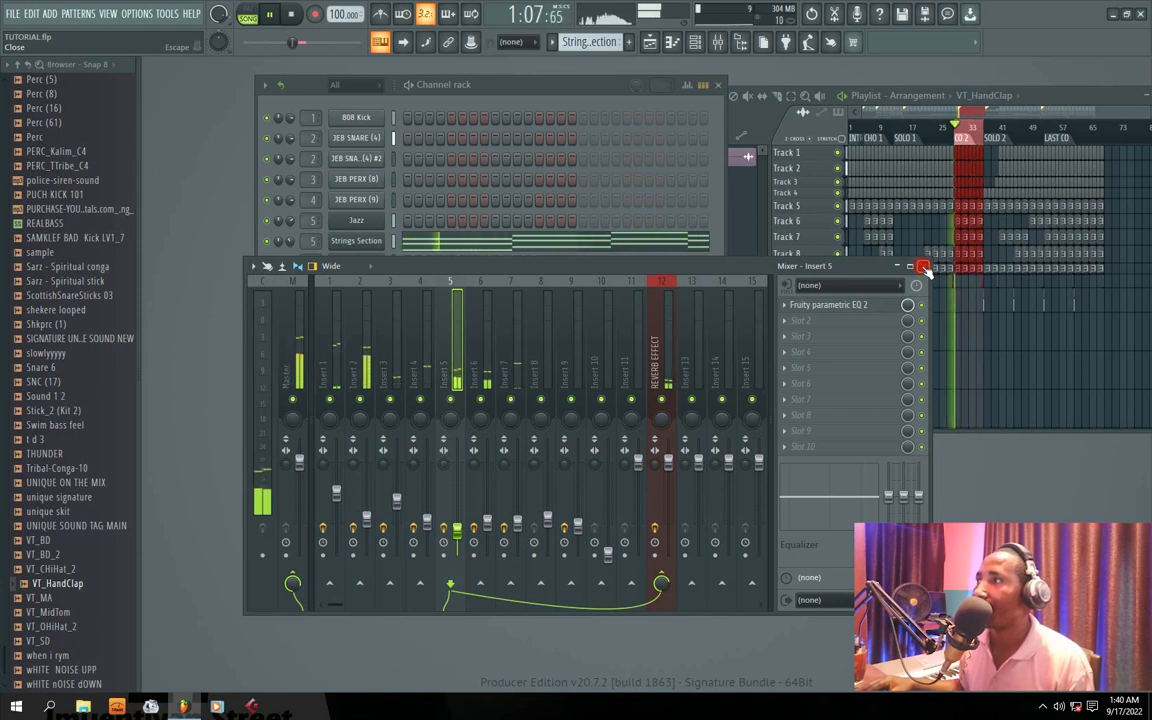
Step: Close the mixer and move the channel rack to the middle of the workspace
left_click(922, 268)
left_click_drag(489, 88, 555, 222)
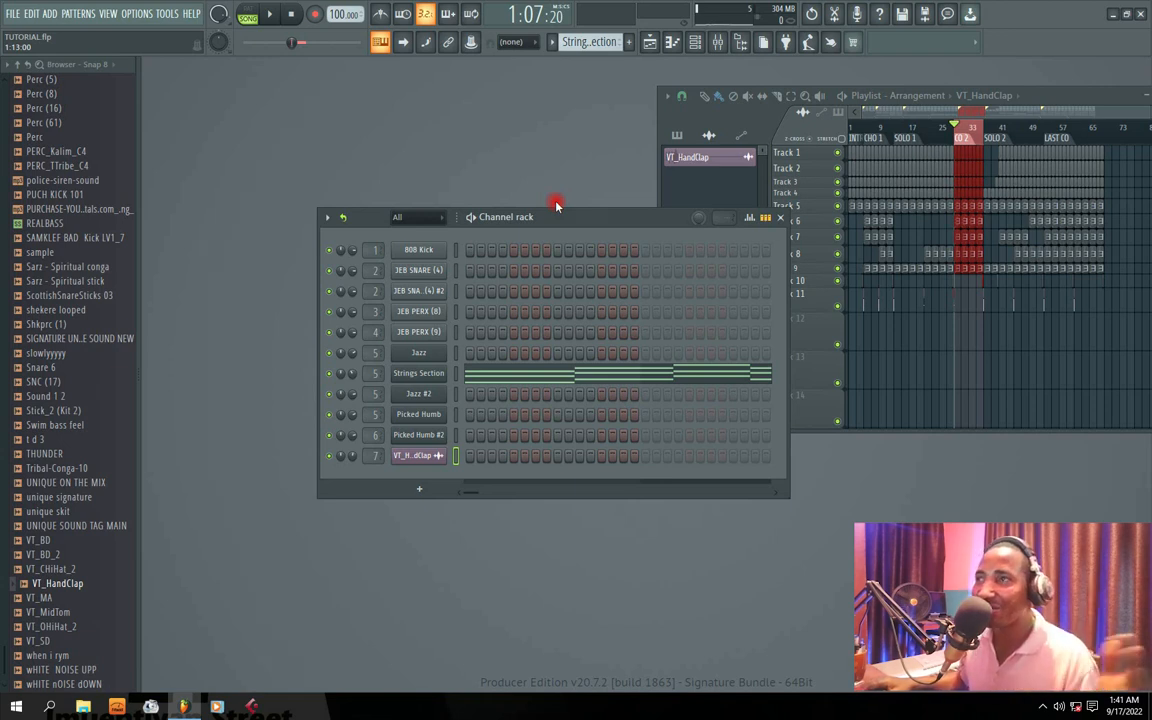
left_click_drag(575, 222, 540, 217)
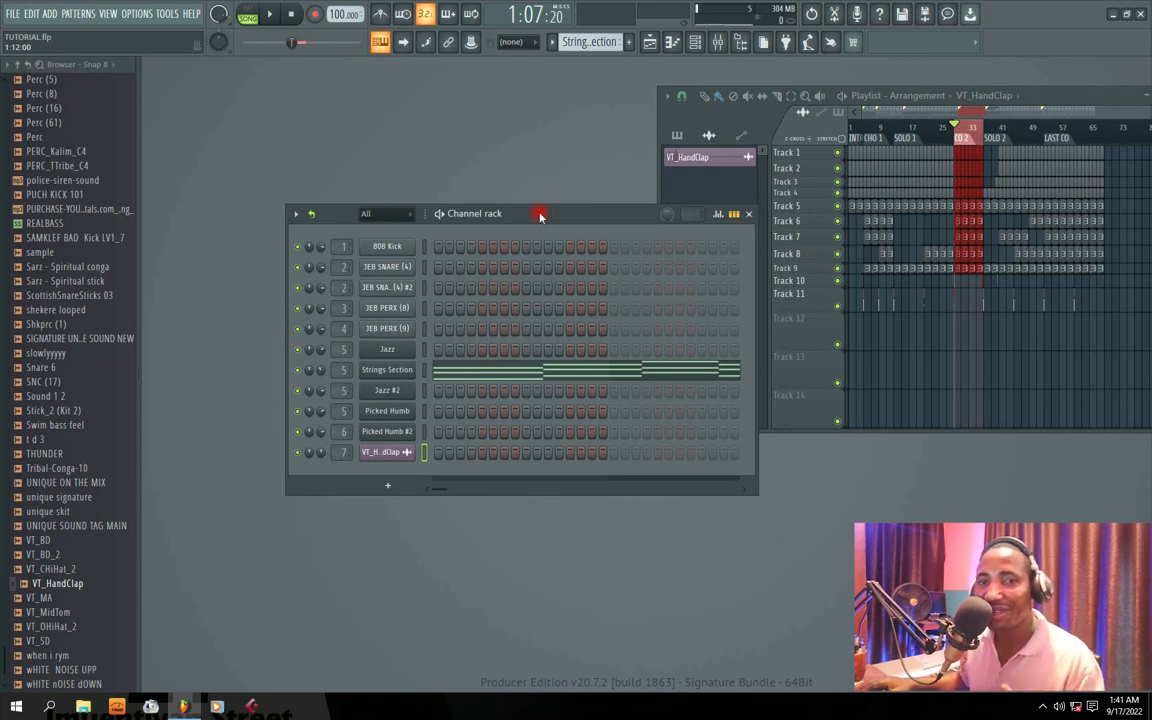
Step: Clear the CO 2 time selection in the playlist during playback and maximize the playlist window
key("space")
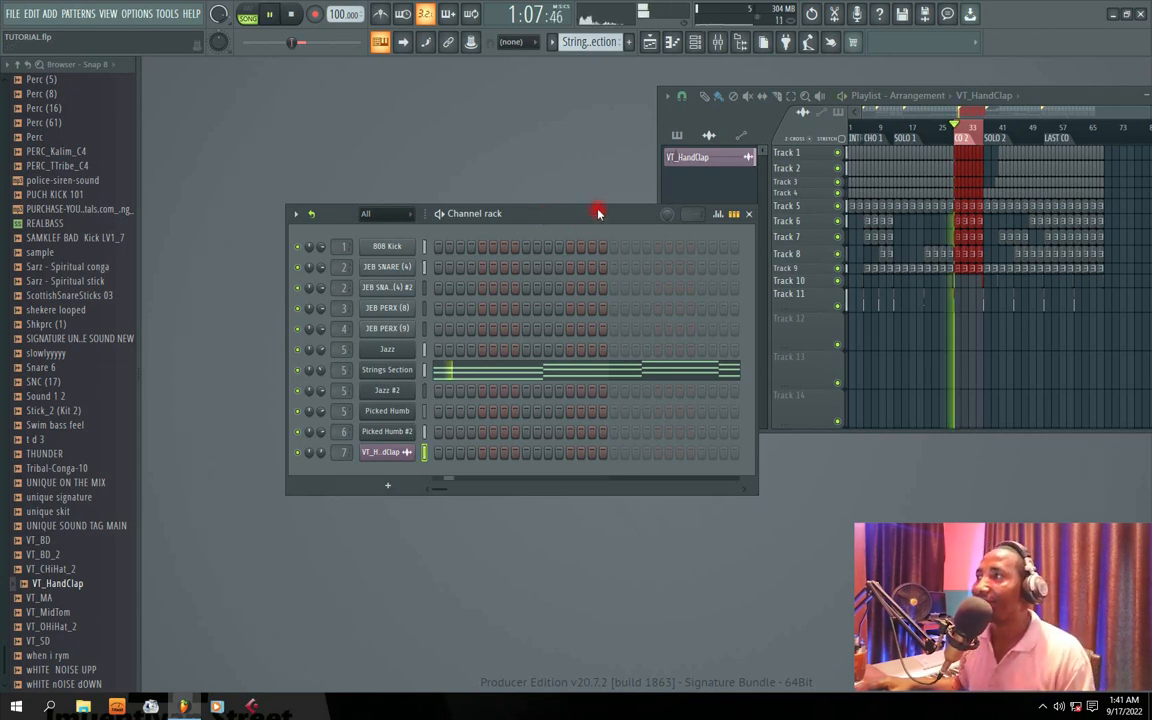
left_click(980, 145)
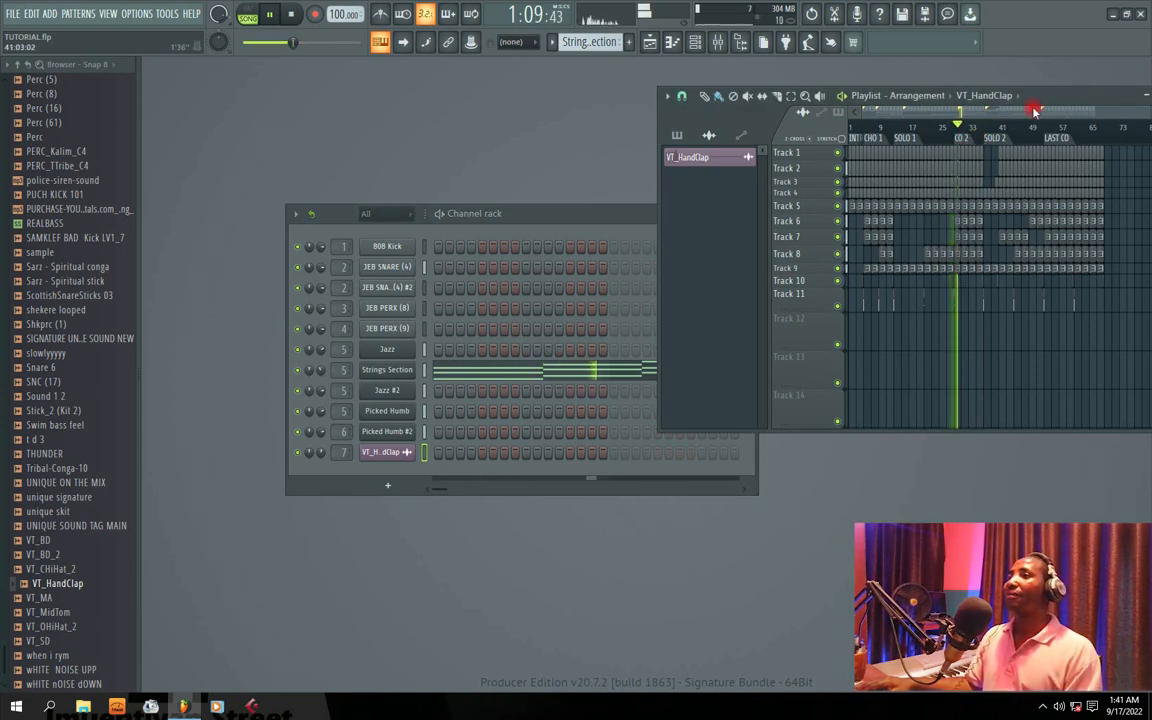
double_click(899, 94)
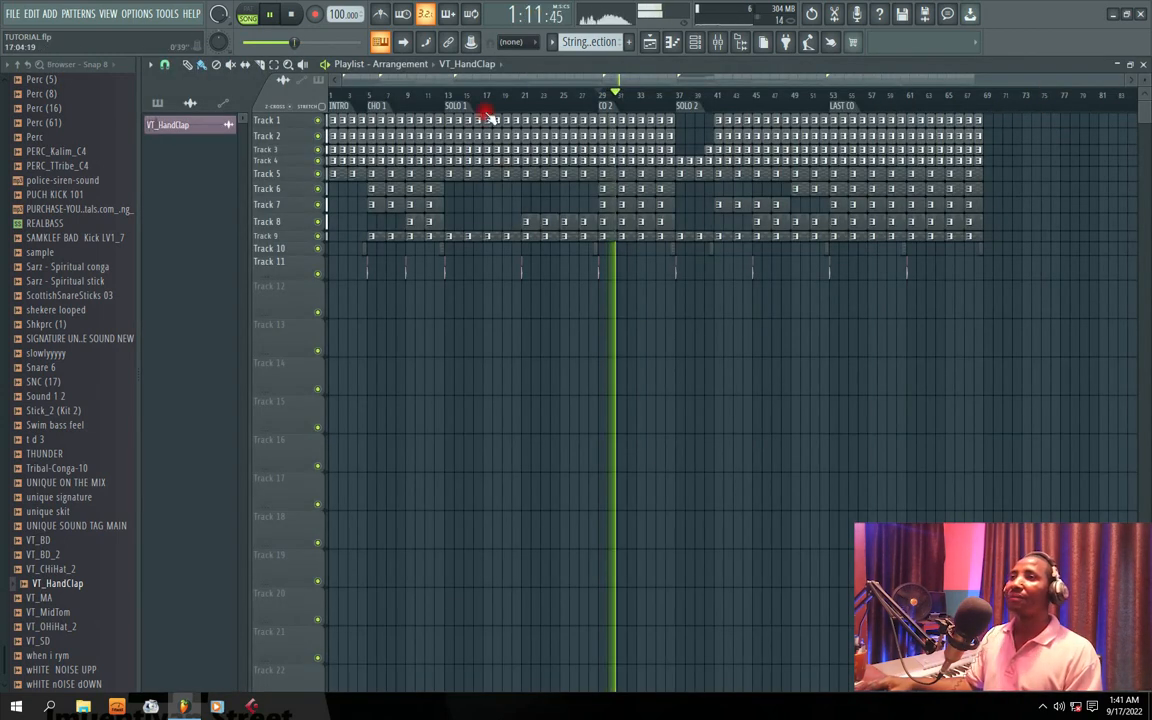
Step: Listen to the mixed arrangement through the CO 2 section and stop playback at SOLO 2
left_click_drag(490, 81, 440, 78)
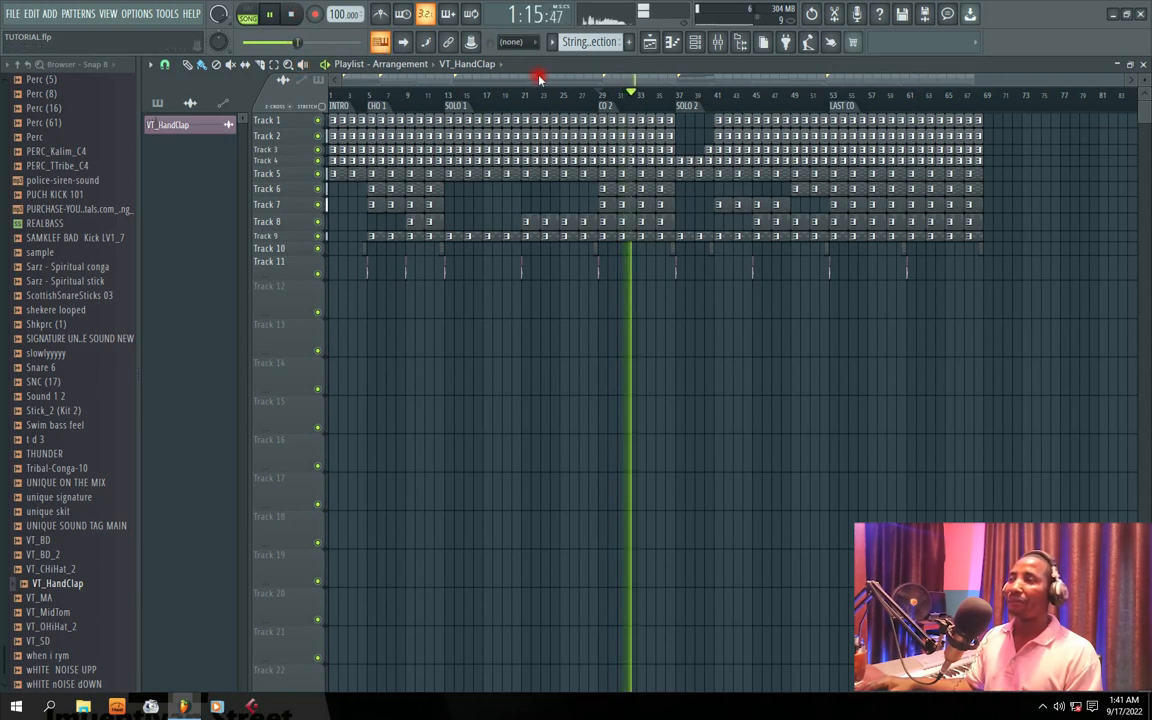
left_click_drag(540, 78, 512, 81)
left_click_drag(643, 78, 571, 77)
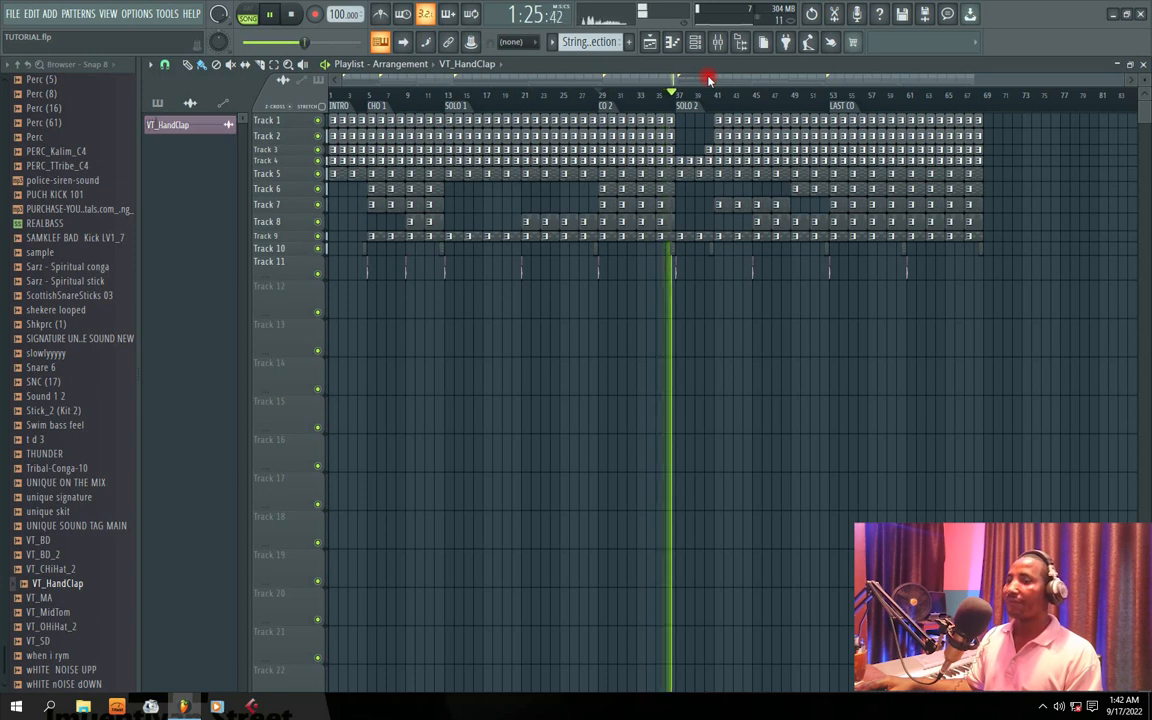
key("space")
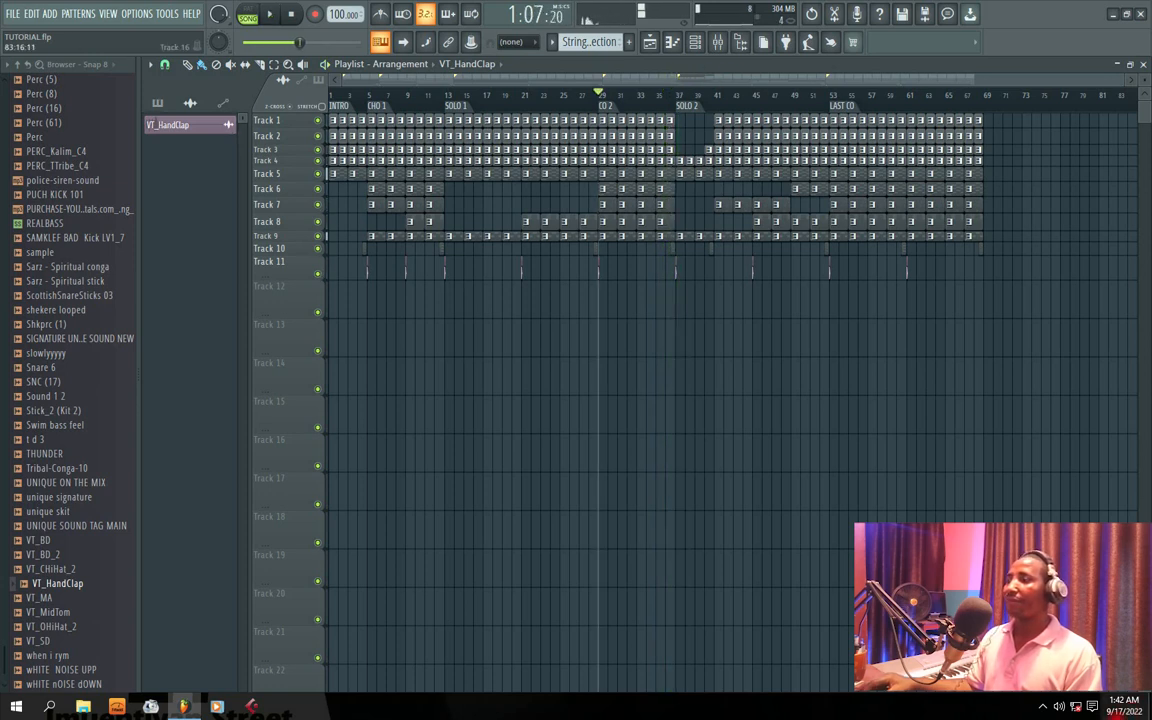